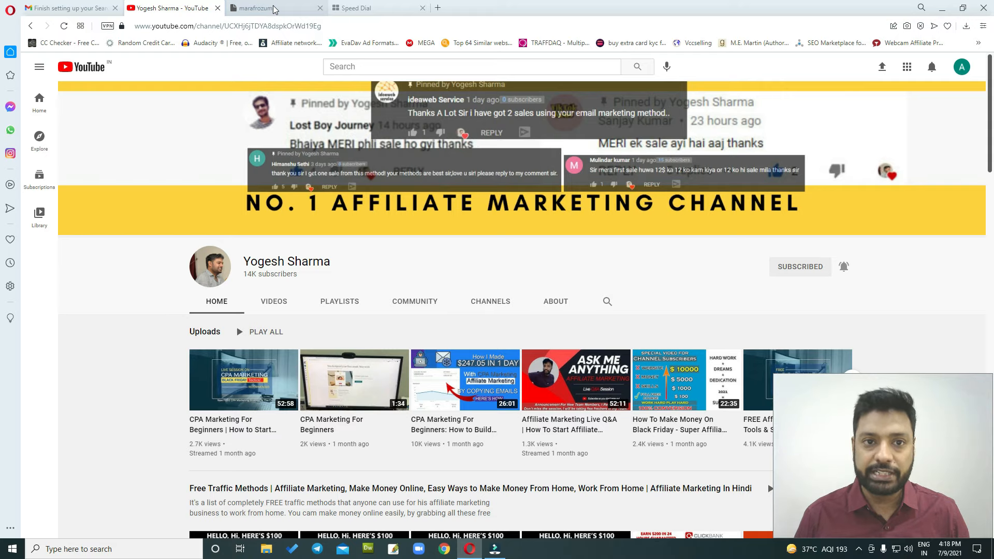
Look over the home page of the marafrozum online store
{"action": "left_click", "coordinate": [275, 9]}
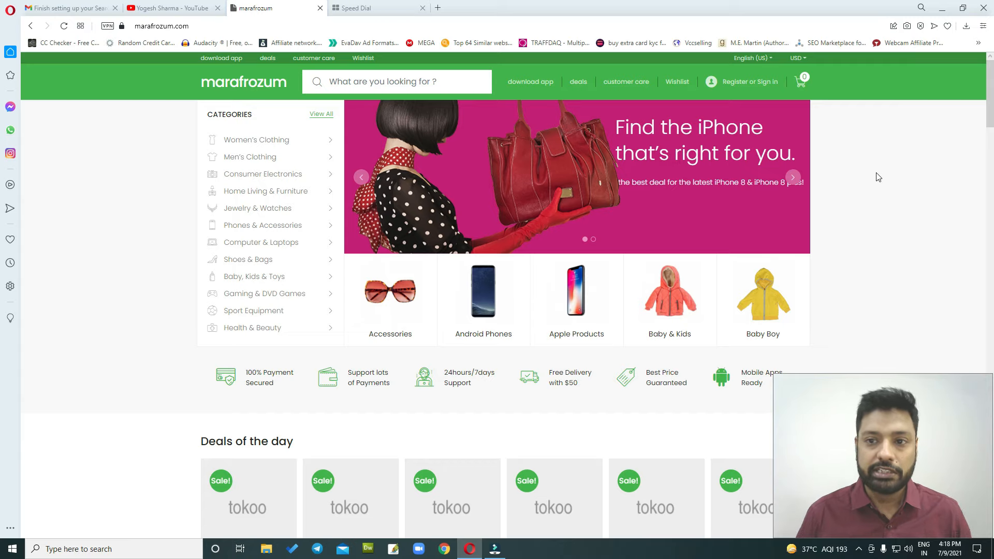
{"action": "scroll", "coordinate": [854, 207], "scroll_direction": "down", "scroll_amount": 3}
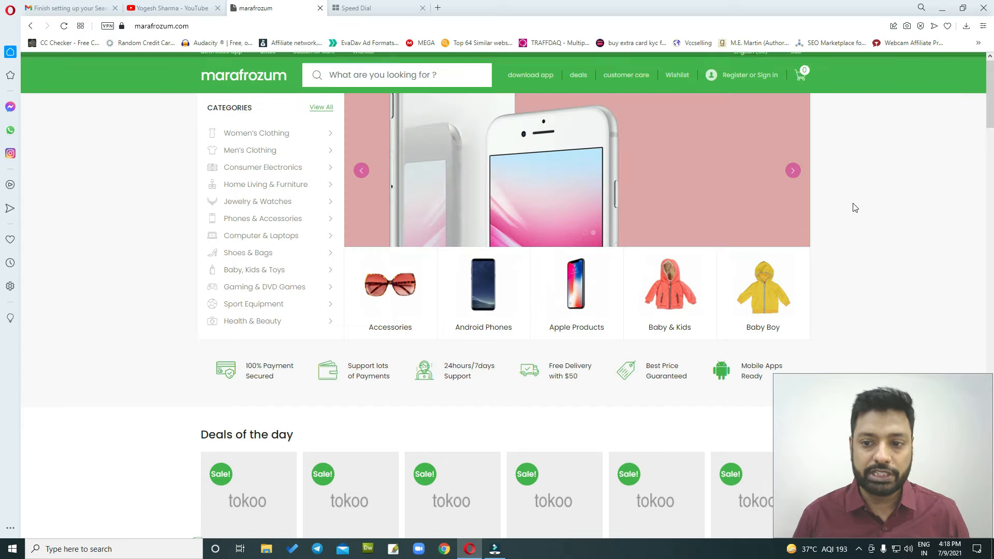
{"action": "scroll", "coordinate": [855, 207], "scroll_direction": "up", "scroll_amount": 3}
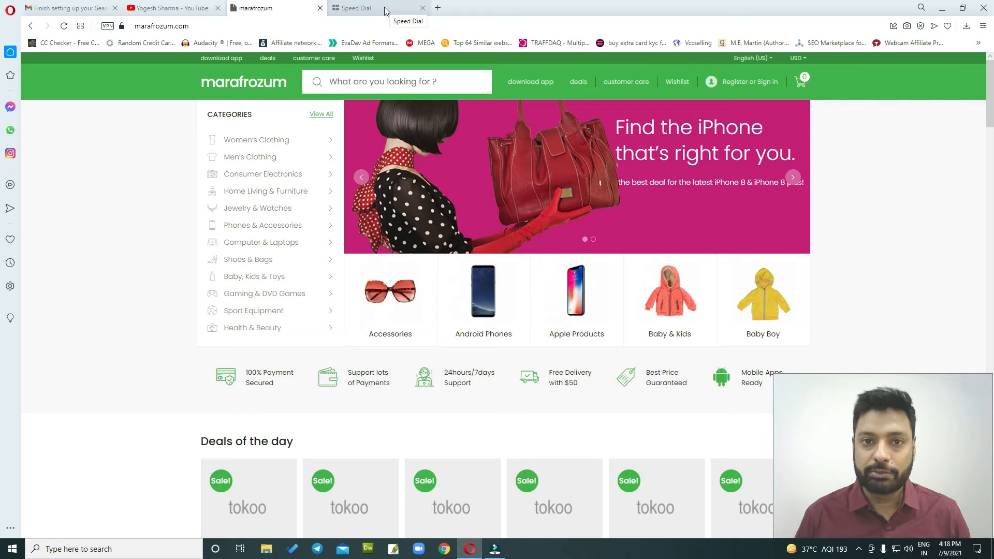
Search the web for "google ads" and open the Google Ads sign-in result
{"action": "left_click", "coordinate": [386, 9]}
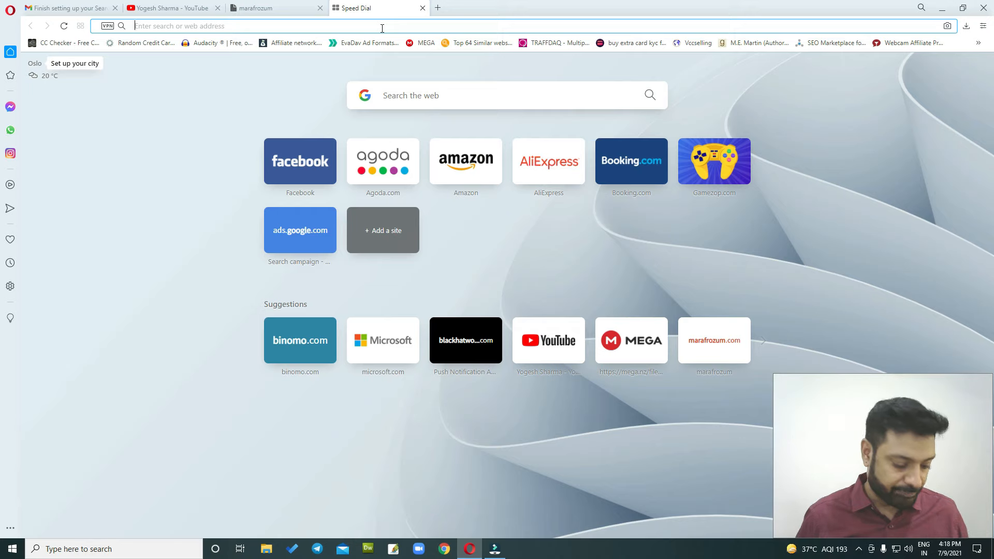
{"action": "type", "text": "google sd"}
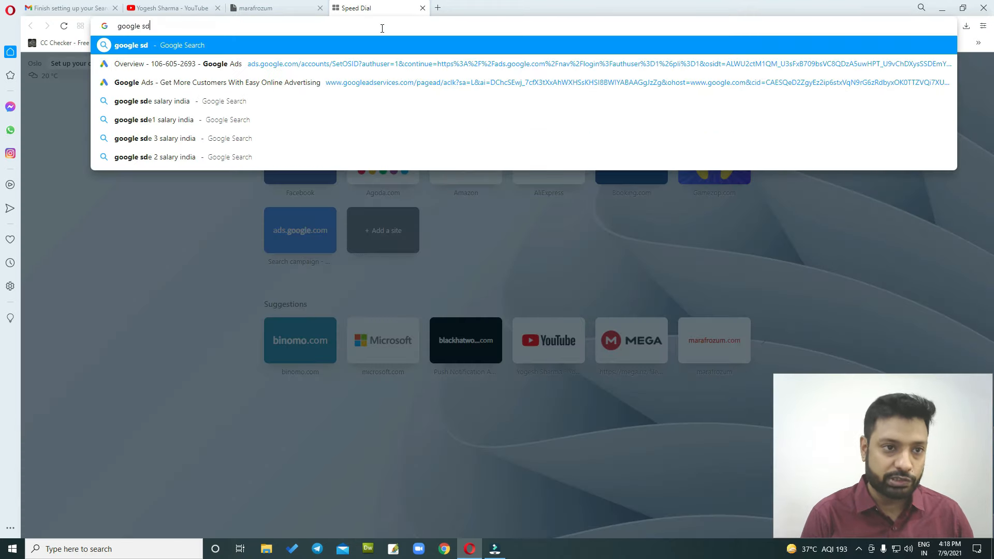
{"action": "key", "text": "BackSpace"}
{"action": "key", "text": "BackSpace"}
{"action": "type", "text": "ads"}
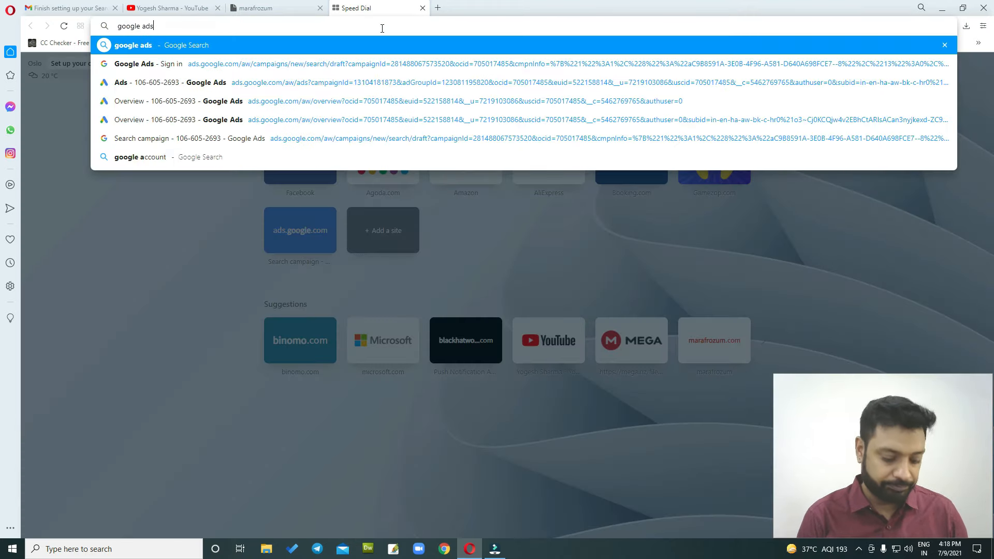
{"action": "key", "text": "Return"}
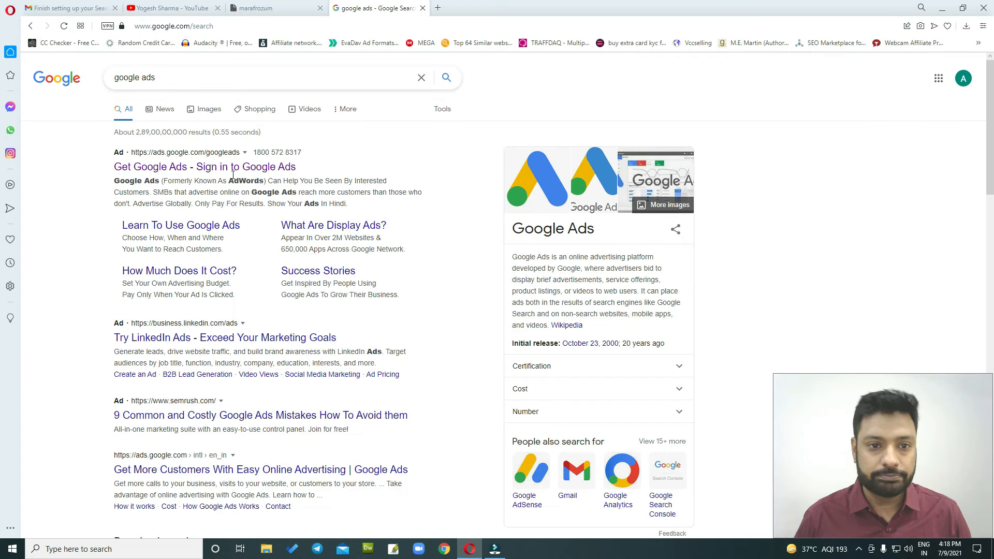
{"action": "left_click", "coordinate": [239, 167]}
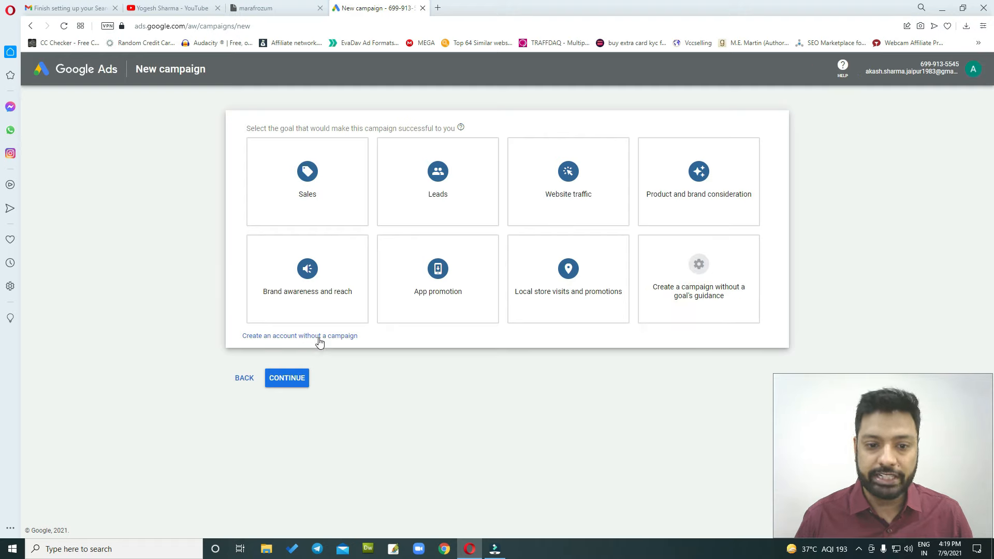
{"action": "left_click_drag", "start_coordinate": [364, 335], "coordinate": [236, 335]}
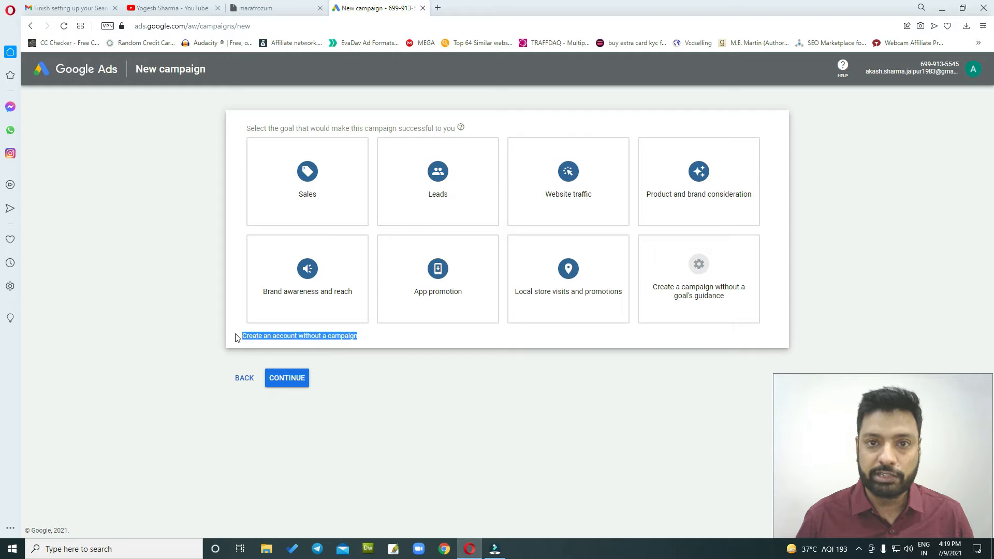
{"action": "left_click", "coordinate": [303, 337]}
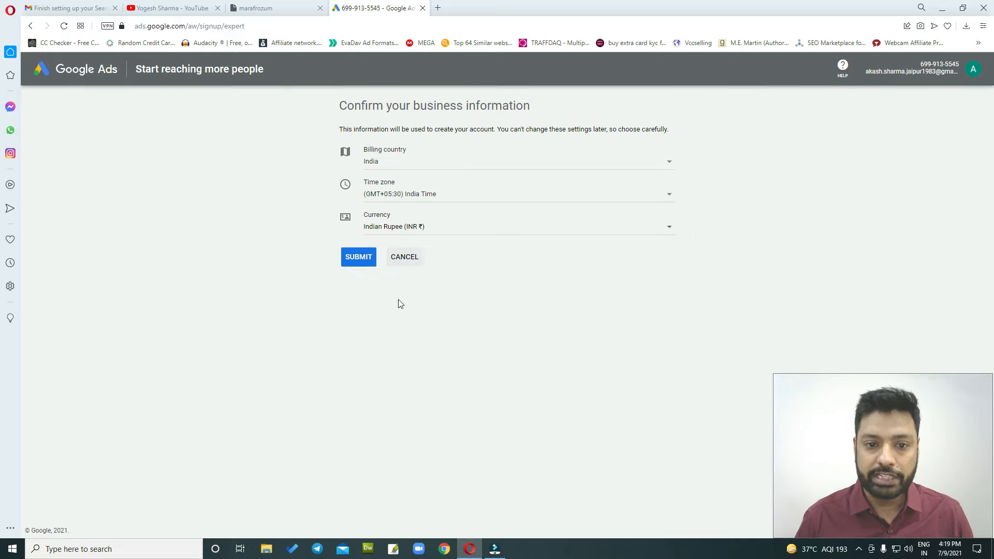
{"action": "left_click", "coordinate": [406, 259]}
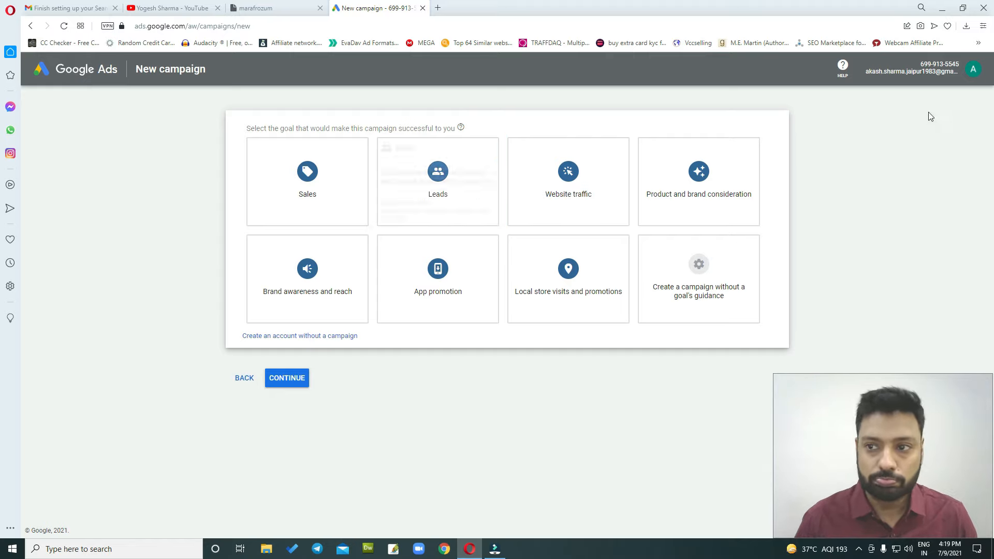
{"action": "left_click", "coordinate": [843, 66]}
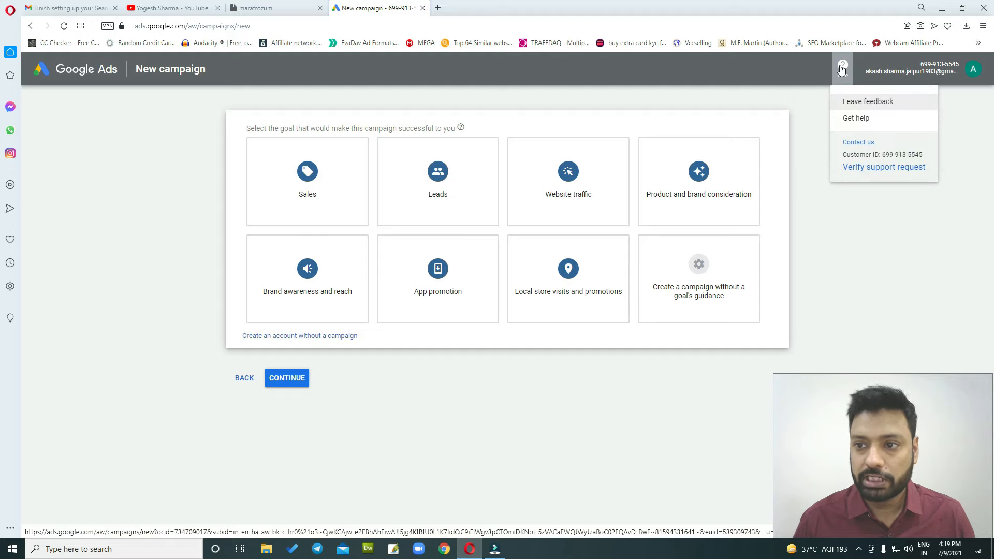
{"action": "left_click", "coordinate": [912, 217]}
Create the Google Ads account without a campaign, using India, India Time and Indian Rupee, and go to its overview
{"action": "left_click", "coordinate": [307, 338]}
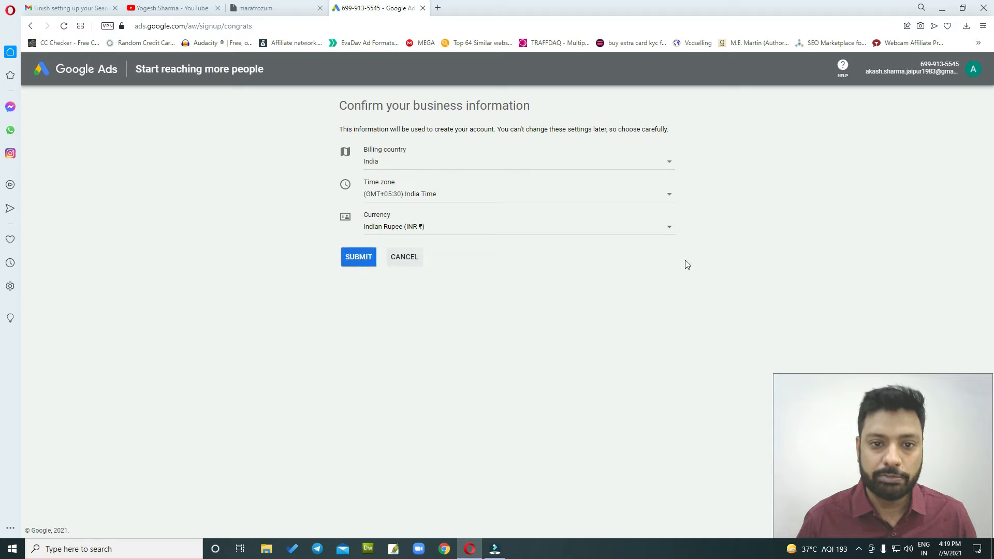
{"action": "left_click", "coordinate": [325, 149]}
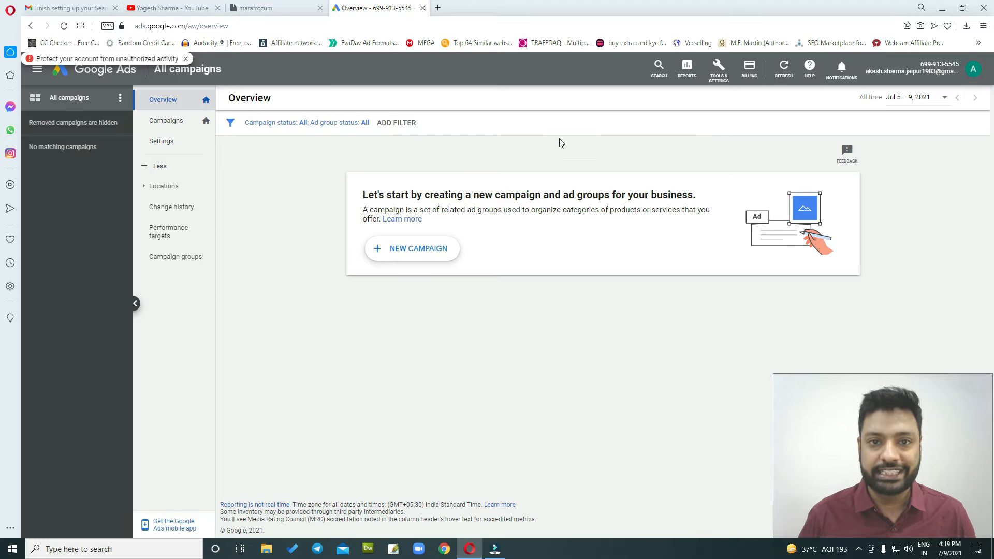
Open Google Merchant Center from the Google Ads account and go to its sign-up page
{"action": "left_click", "coordinate": [720, 78]}
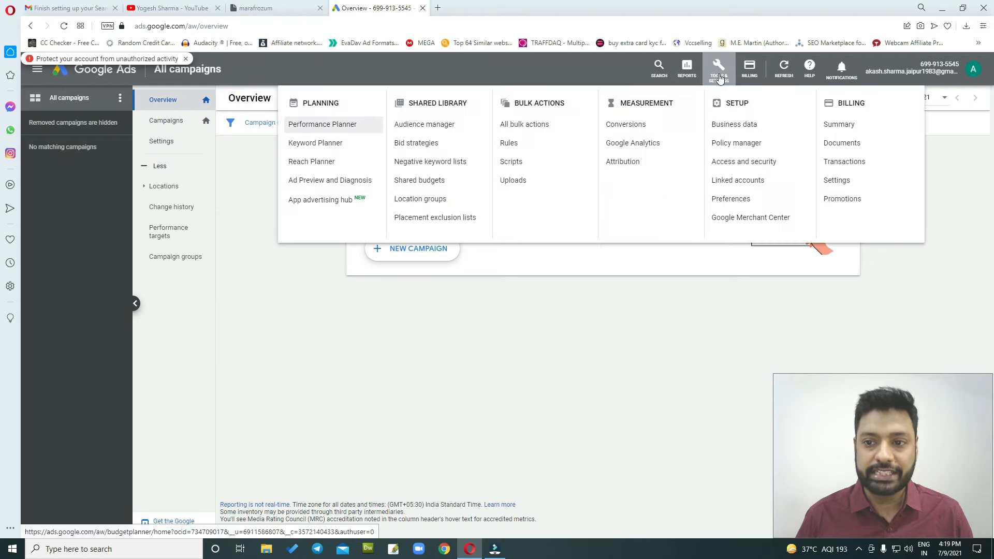
{"action": "left_click", "coordinate": [738, 219]}
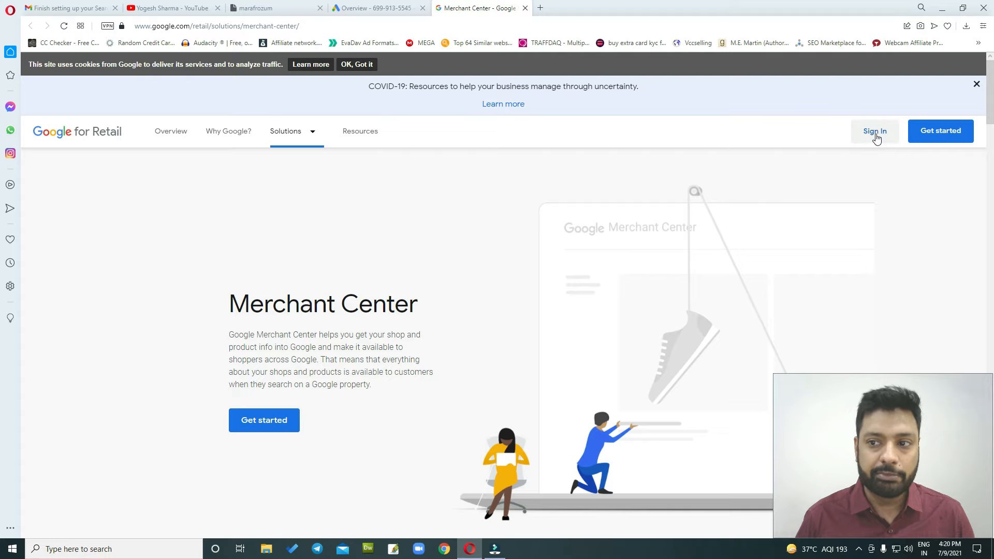
{"action": "left_click", "coordinate": [875, 132]}
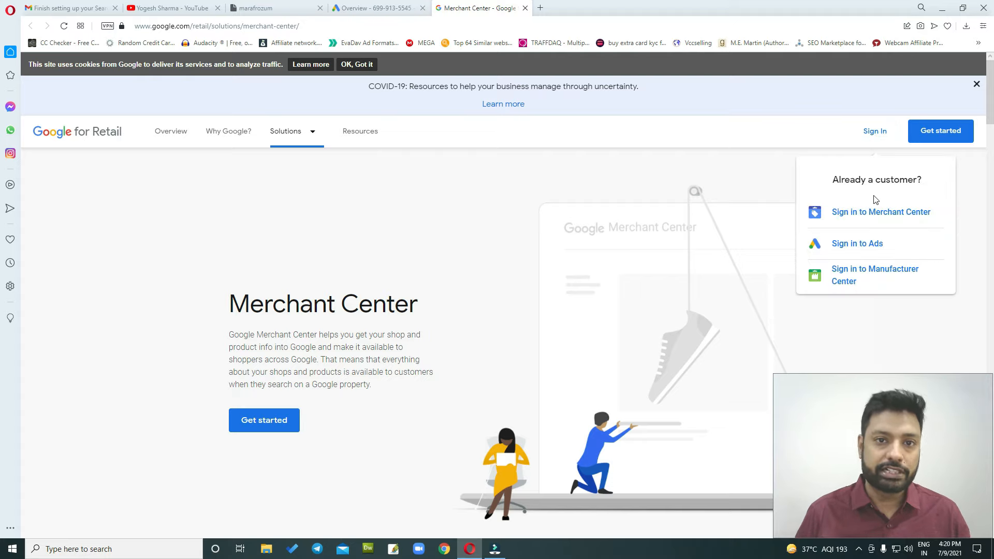
{"action": "left_click", "coordinate": [870, 224]}
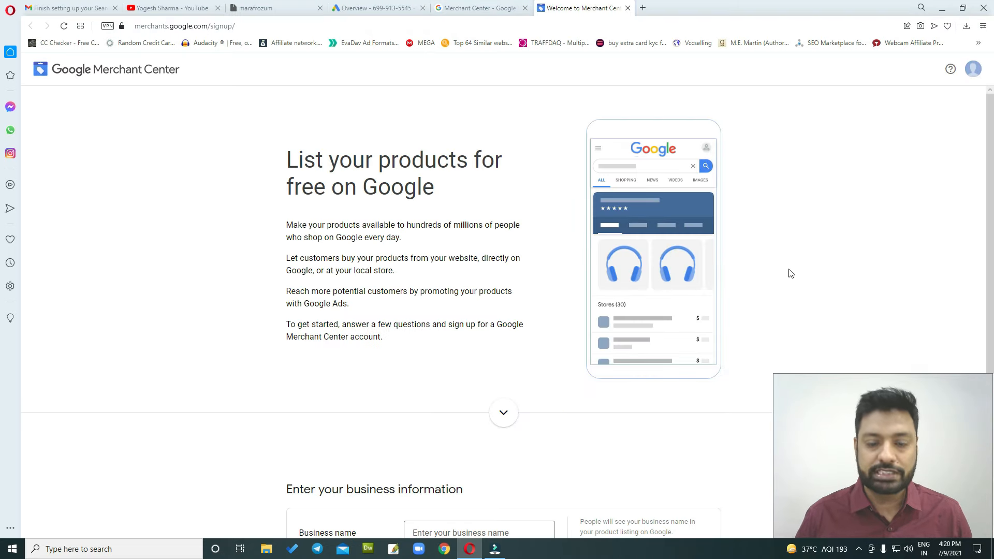
Enter Marafrozum as the business name in the sign-up form, checking the spelling against the store's website
{"action": "scroll", "coordinate": [789, 274], "scroll_direction": "down", "scroll_amount": 4}
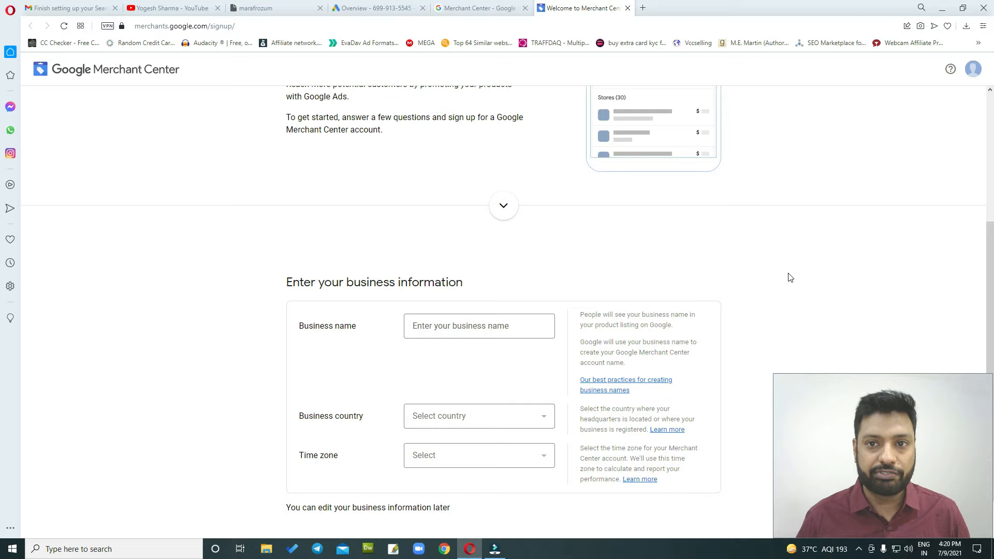
{"action": "scroll", "coordinate": [620, 288], "scroll_direction": "down", "scroll_amount": 1}
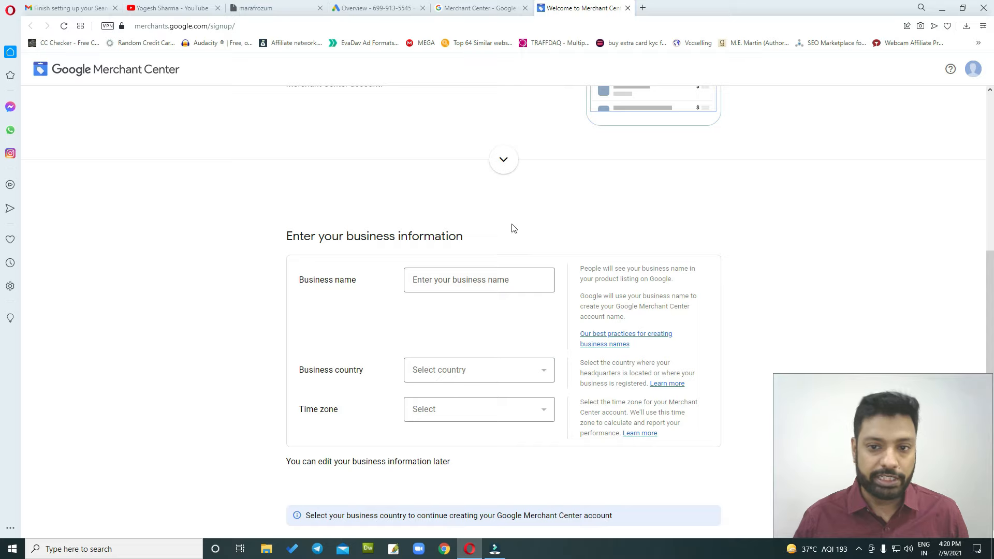
{"action": "left_click", "coordinate": [459, 280]}
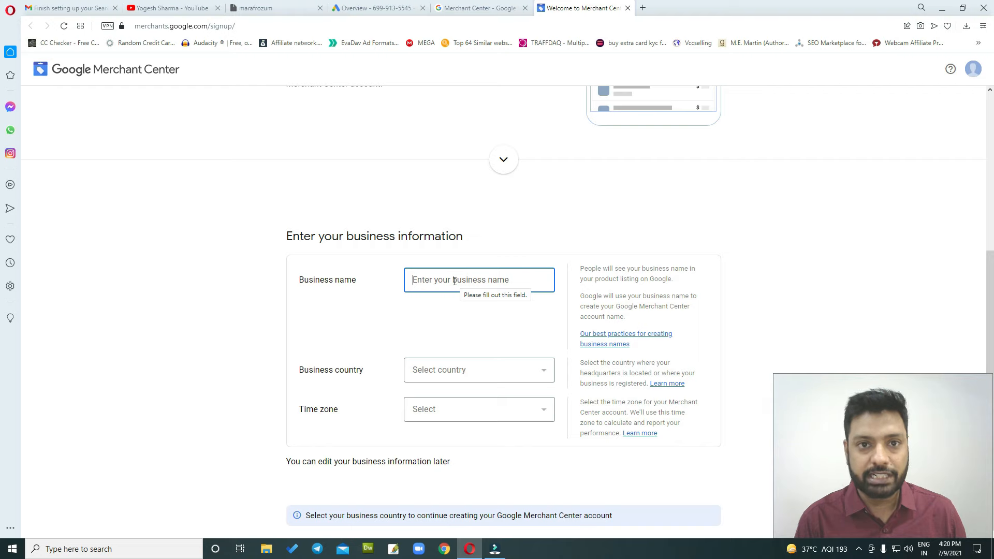
{"action": "left_click", "coordinate": [257, 8]}
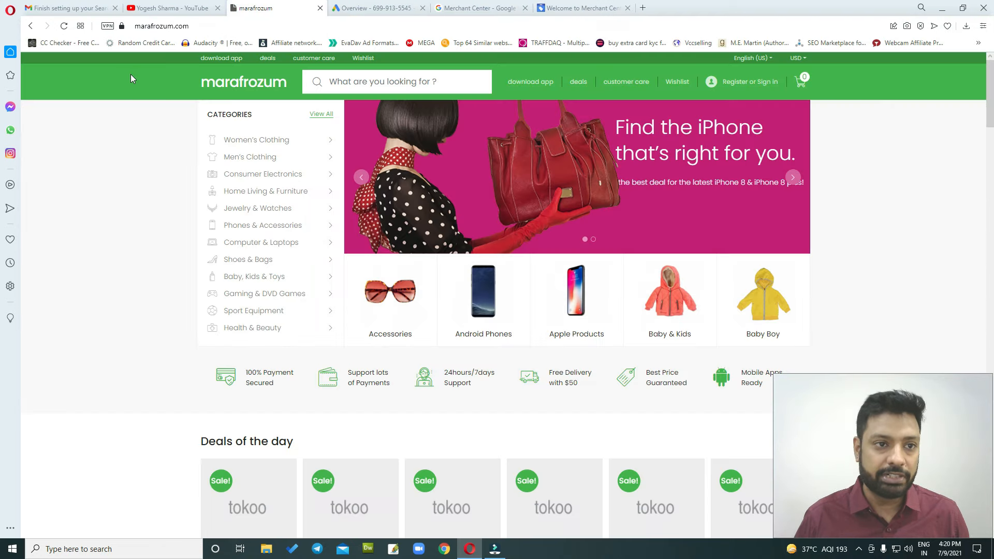
{"action": "left_click", "coordinate": [479, 8]}
{"action": "left_click", "coordinate": [553, 5]}
{"action": "type", "text": "marafrozum"}
{"action": "key", "text": "BackSpace"}
{"action": "type", "text": "M"}
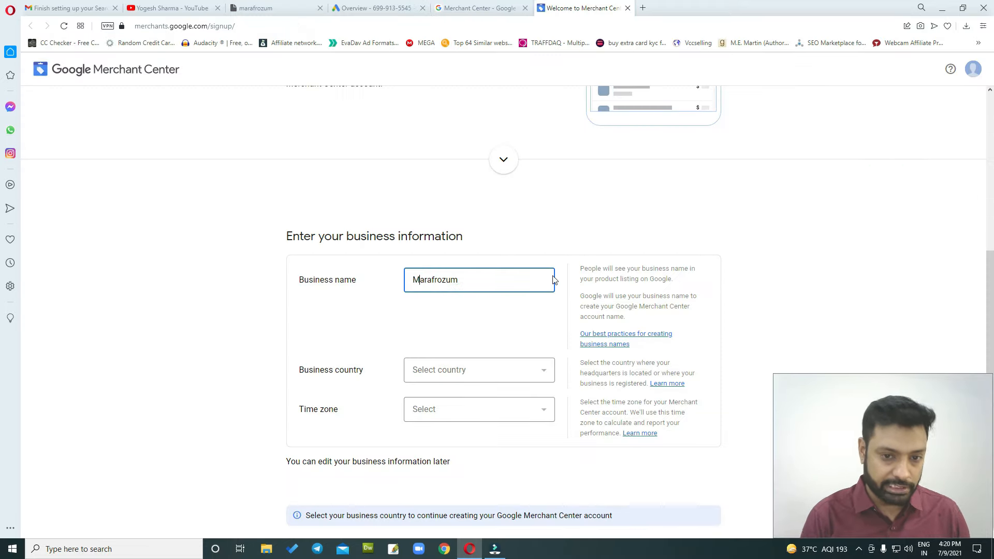
Set the business country to India
{"action": "left_click", "coordinate": [466, 371]}
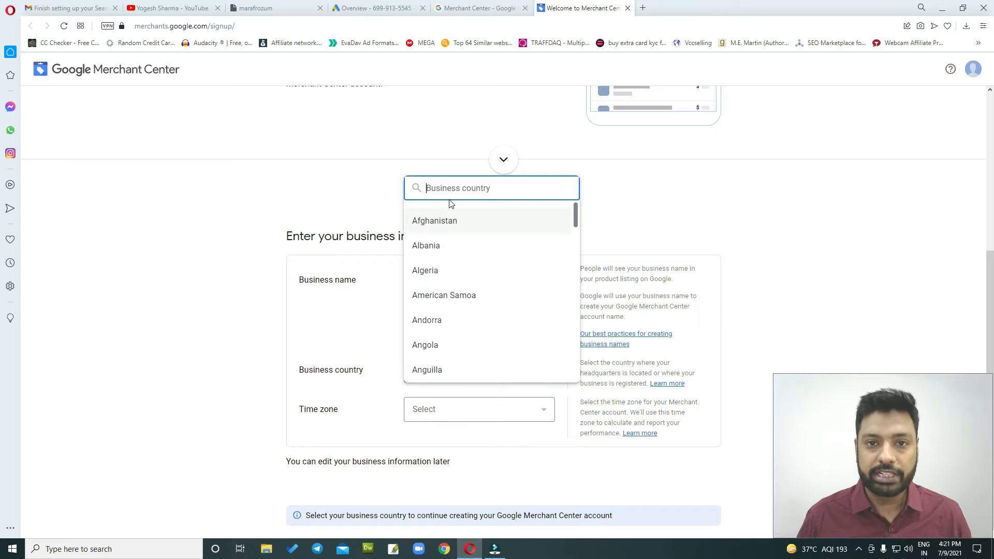
{"action": "type", "text": "india"}
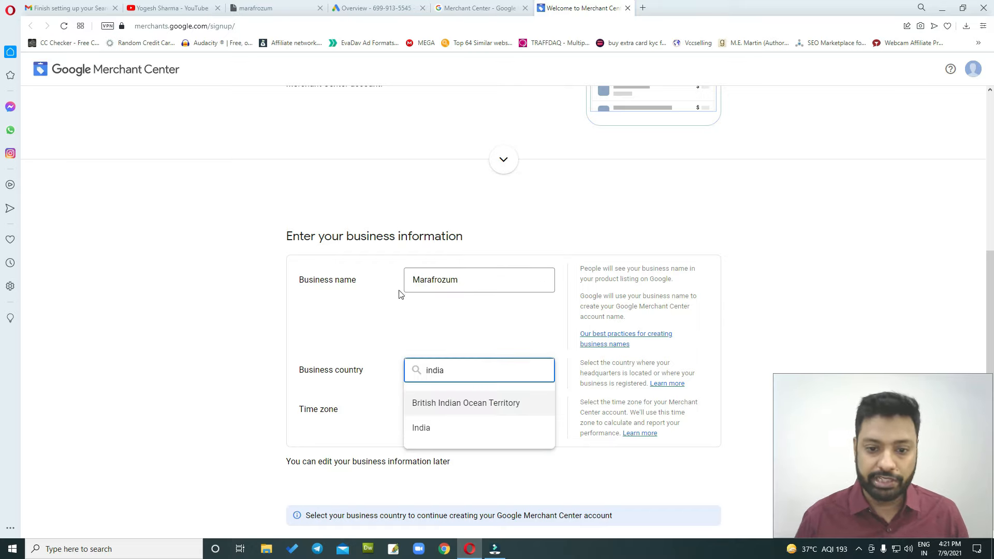
{"action": "left_click", "coordinate": [424, 429]}
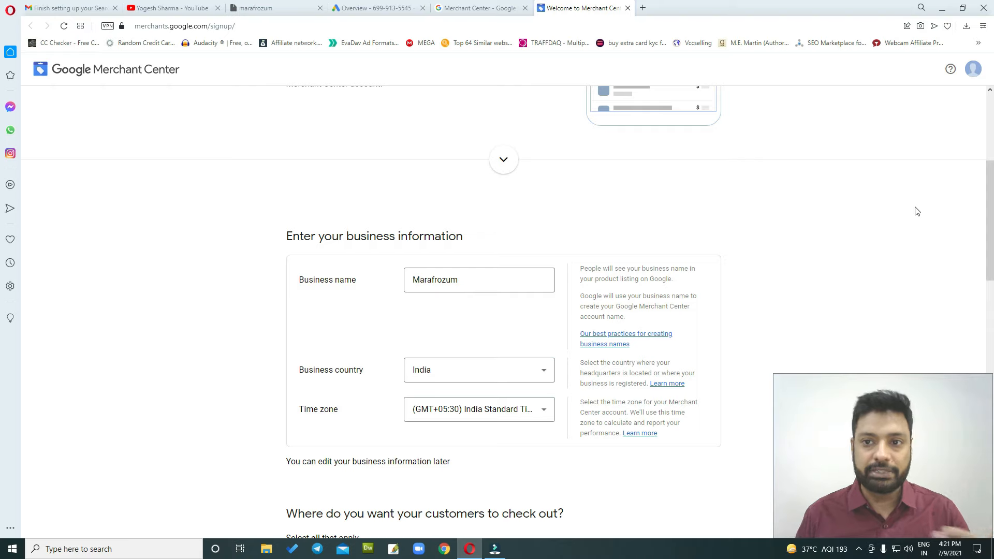
Choose the store's own website as the place where customers check out
{"action": "scroll", "coordinate": [495, 288], "scroll_direction": "down", "scroll_amount": 3}
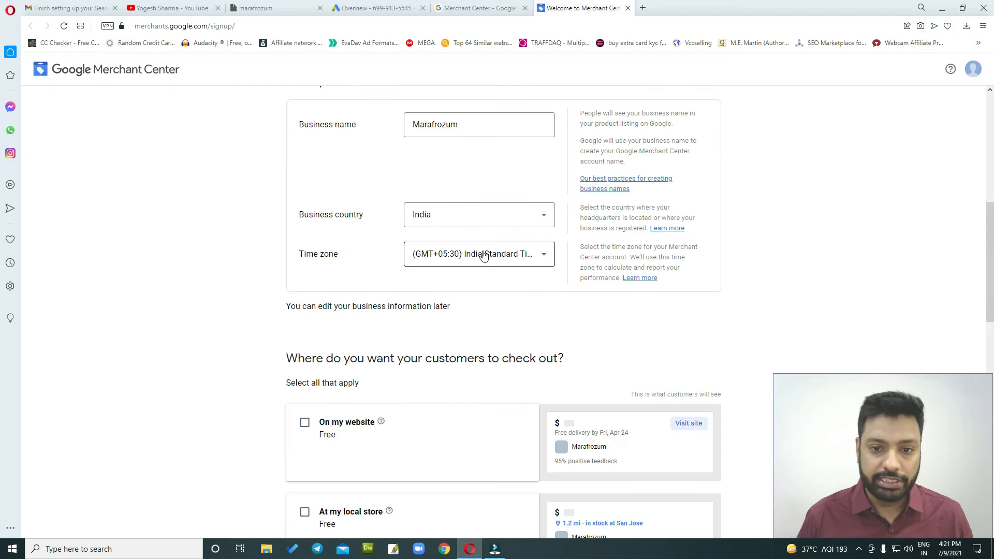
{"action": "scroll", "coordinate": [513, 295], "scroll_direction": "down", "scroll_amount": 3}
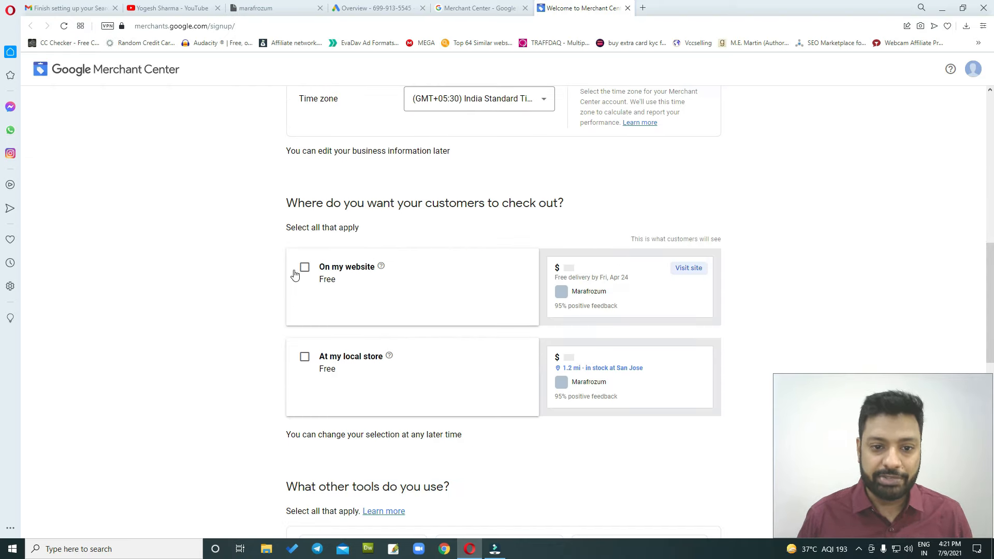
{"action": "scroll", "coordinate": [266, 265], "scroll_direction": "down", "scroll_amount": 1}
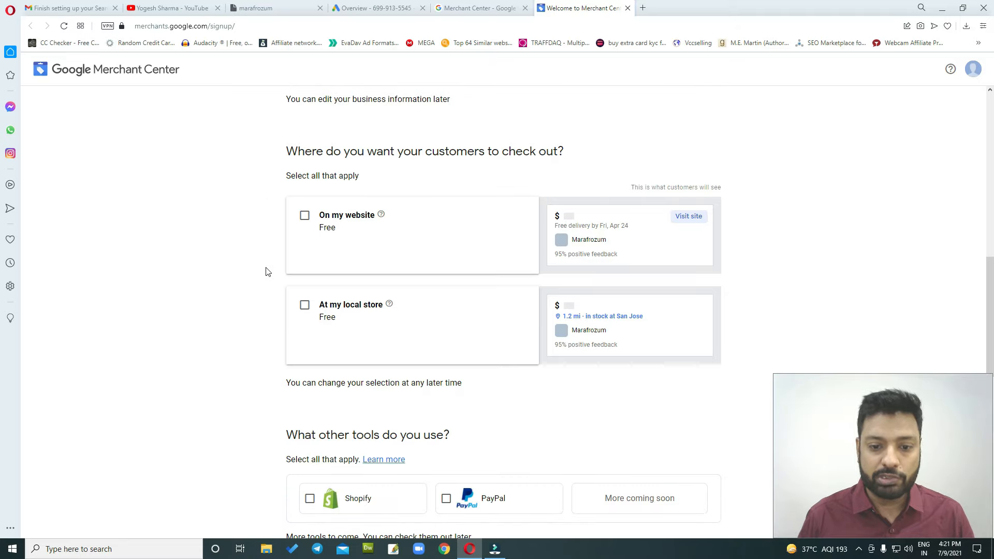
{"action": "left_click", "coordinate": [304, 217]}
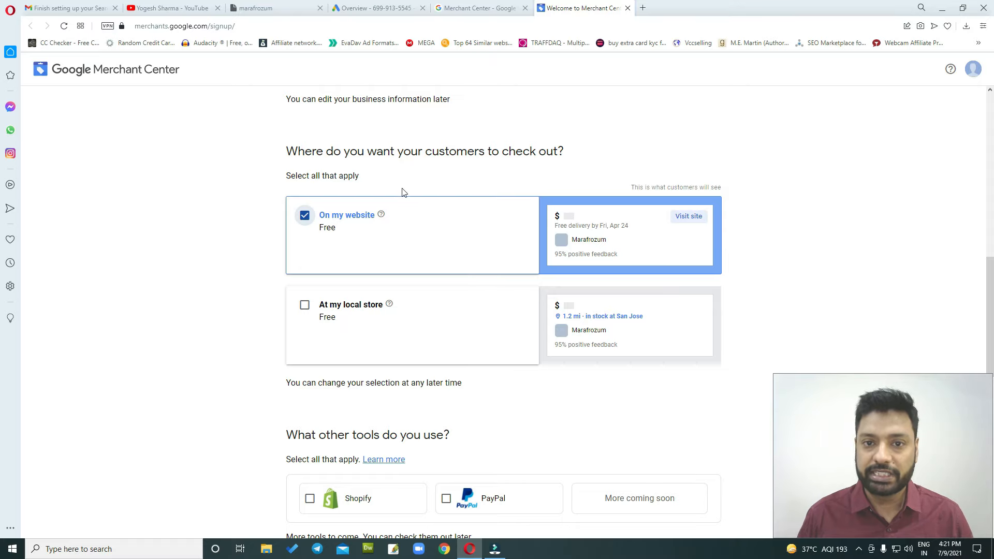
Opt out of invitations to test new features and complete the Merchant Center sign-up with the Terms of Service accepted
{"action": "scroll", "coordinate": [403, 191], "scroll_direction": "down", "scroll_amount": 4}
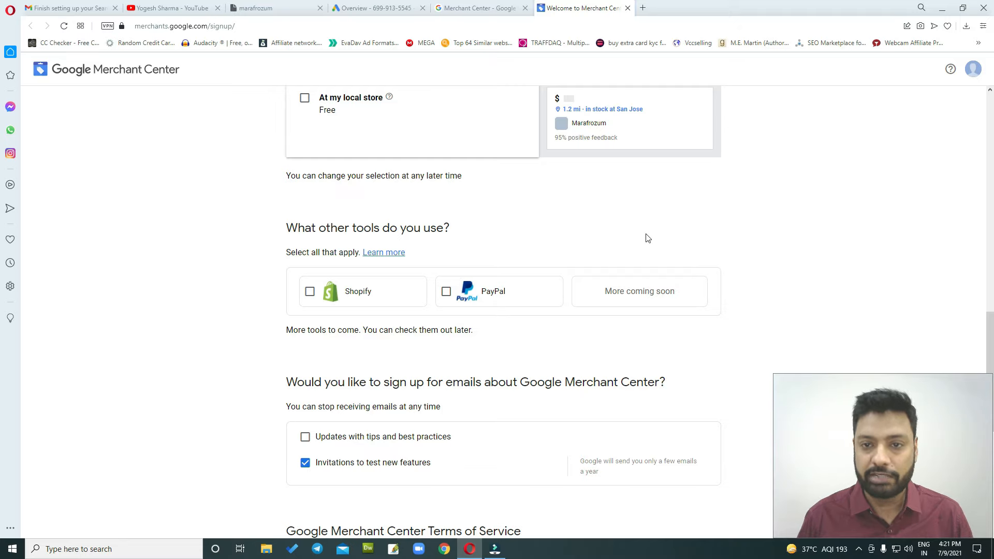
{"action": "scroll", "coordinate": [366, 211], "scroll_direction": "up", "scroll_amount": 3}
{"action": "scroll", "coordinate": [346, 250], "scroll_direction": "down", "scroll_amount": 6}
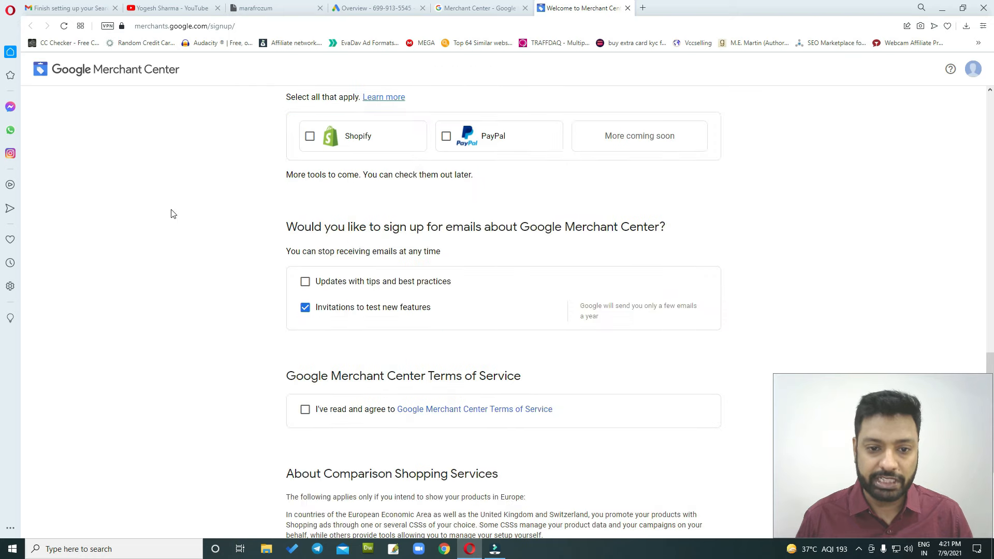
{"action": "left_click", "coordinate": [305, 309]}
{"action": "left_click", "coordinate": [305, 410]}
{"action": "scroll", "coordinate": [325, 454], "scroll_direction": "down", "scroll_amount": 4}
{"action": "left_click", "coordinate": [318, 501]}
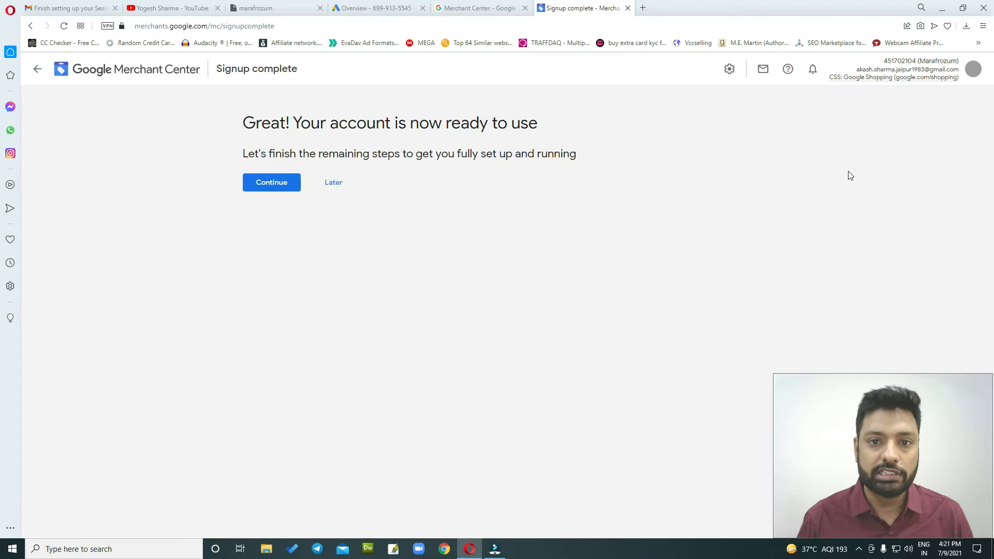
Continue from the completed sign-up to the product and business information of the free listings setup
{"action": "left_click", "coordinate": [267, 187]}
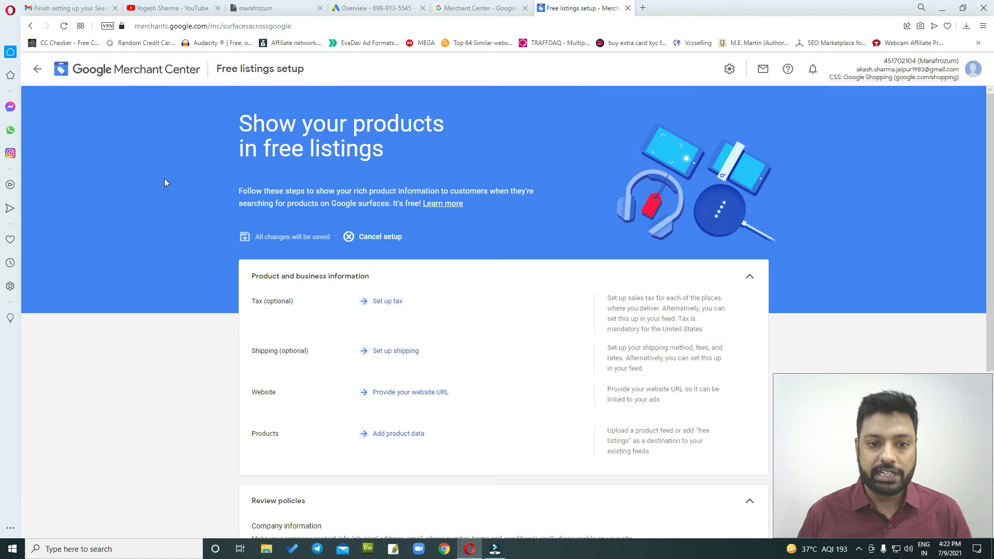
{"action": "scroll", "coordinate": [351, 281], "scroll_direction": "down", "scroll_amount": 1}
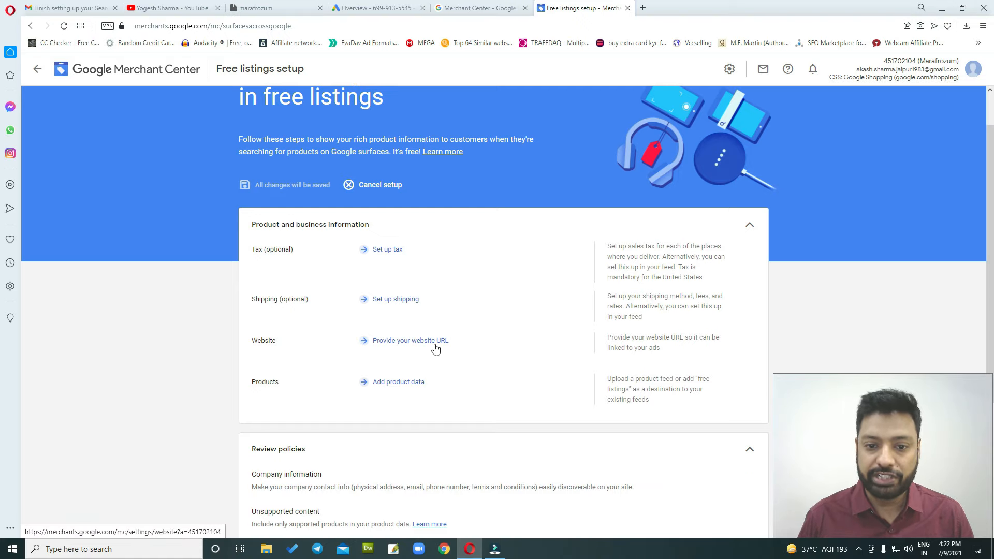
Cancel the free listings setup and confirm the cancellation
{"action": "scroll", "coordinate": [613, 267], "scroll_direction": "up", "scroll_amount": 1}
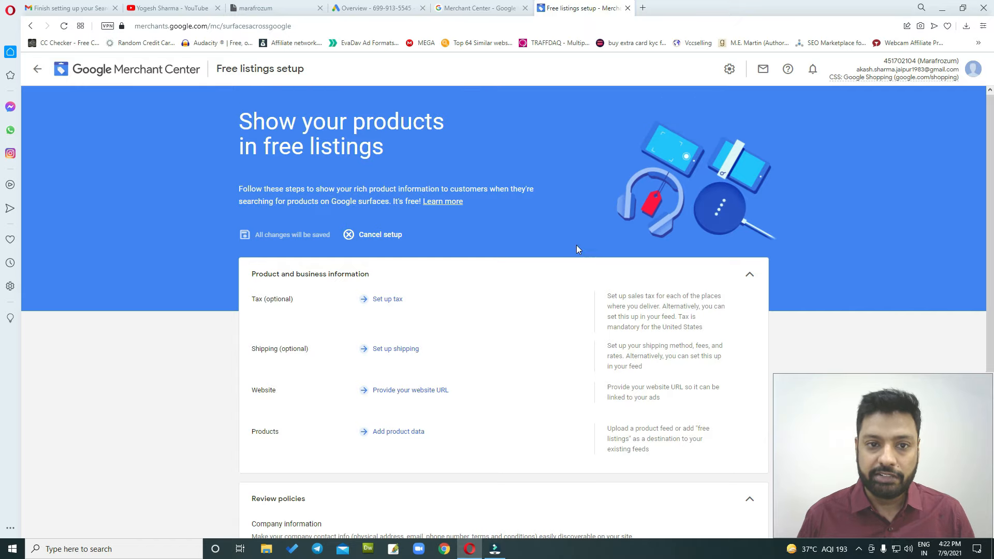
{"action": "left_click_drag", "start_coordinate": [240, 125], "coordinate": [397, 161]}
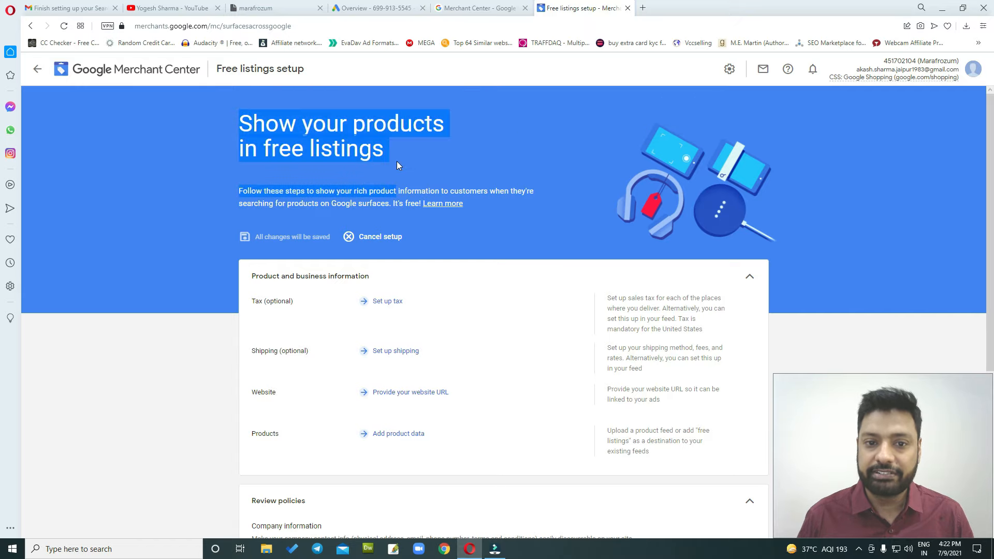
{"action": "left_click", "coordinate": [423, 239]}
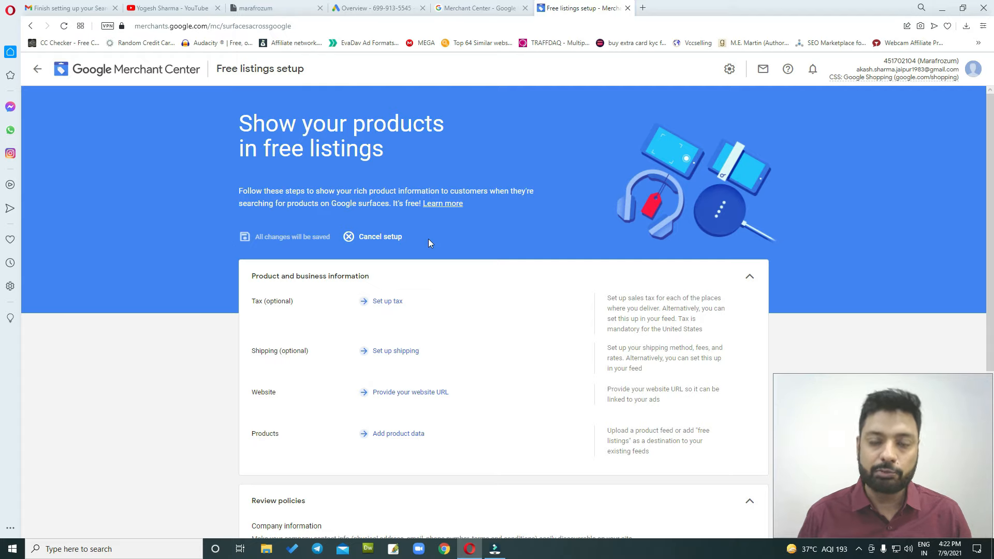
{"action": "left_click", "coordinate": [378, 238]}
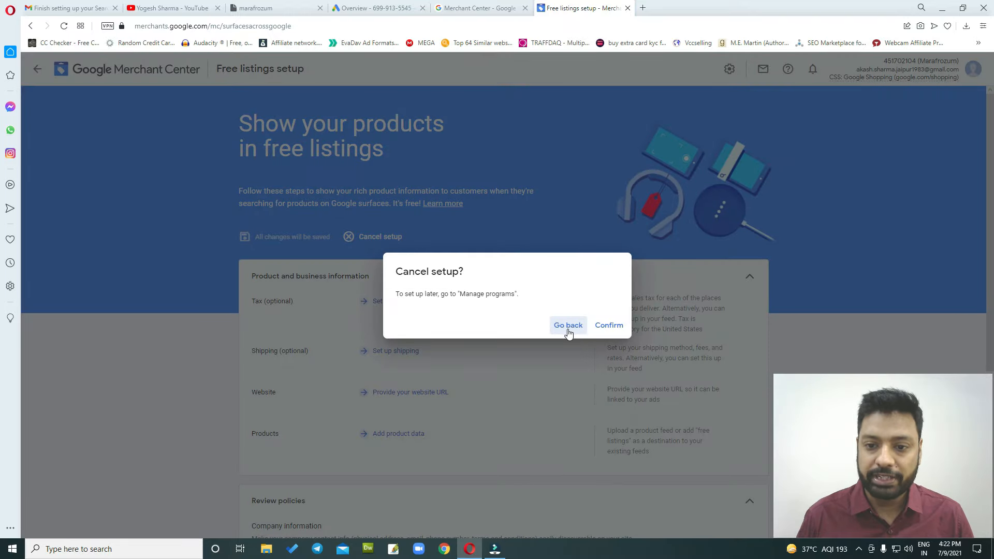
{"action": "left_click", "coordinate": [607, 327]}
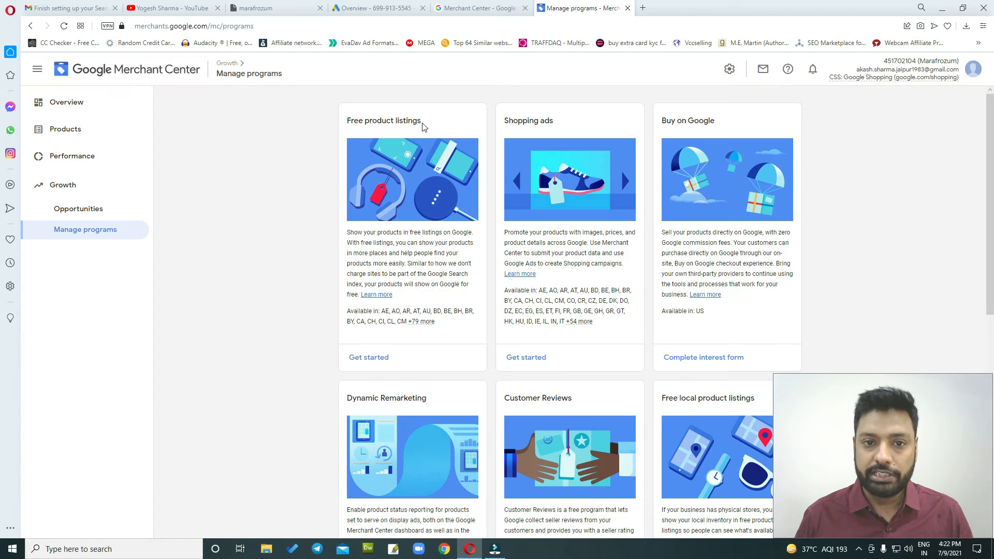
Review the available growth programs and start the setup of the Shopping ads program
{"action": "left_click_drag", "start_coordinate": [399, 120], "coordinate": [427, 124]}
{"action": "left_click_drag", "start_coordinate": [539, 122], "coordinate": [523, 123]}
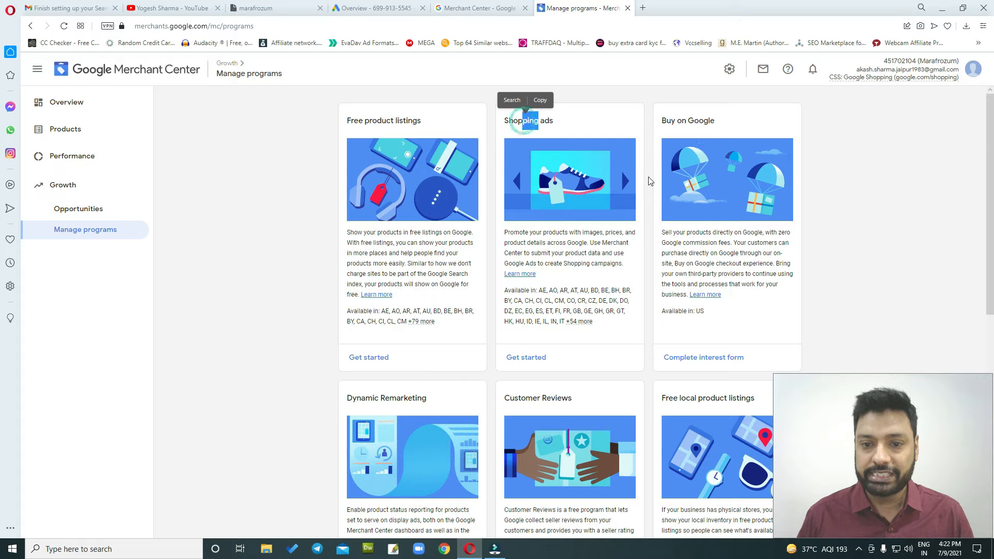
{"action": "left_click_drag", "start_coordinate": [409, 399], "coordinate": [359, 400]}
{"action": "left_click_drag", "start_coordinate": [502, 403], "coordinate": [560, 401]}
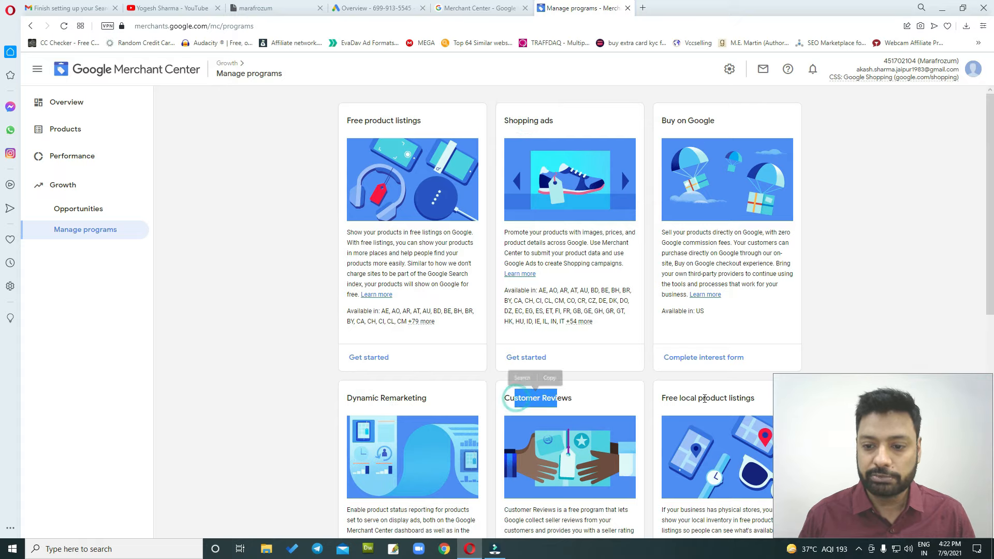
{"action": "left_click_drag", "start_coordinate": [679, 398], "coordinate": [724, 399]}
{"action": "left_click", "coordinate": [891, 277]}
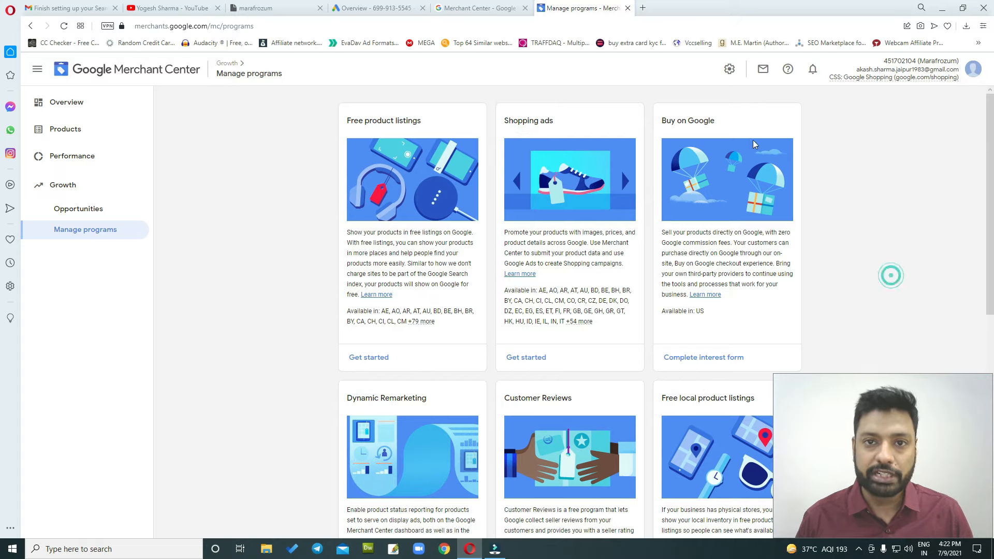
{"action": "left_click_drag", "start_coordinate": [507, 118], "coordinate": [554, 123]}
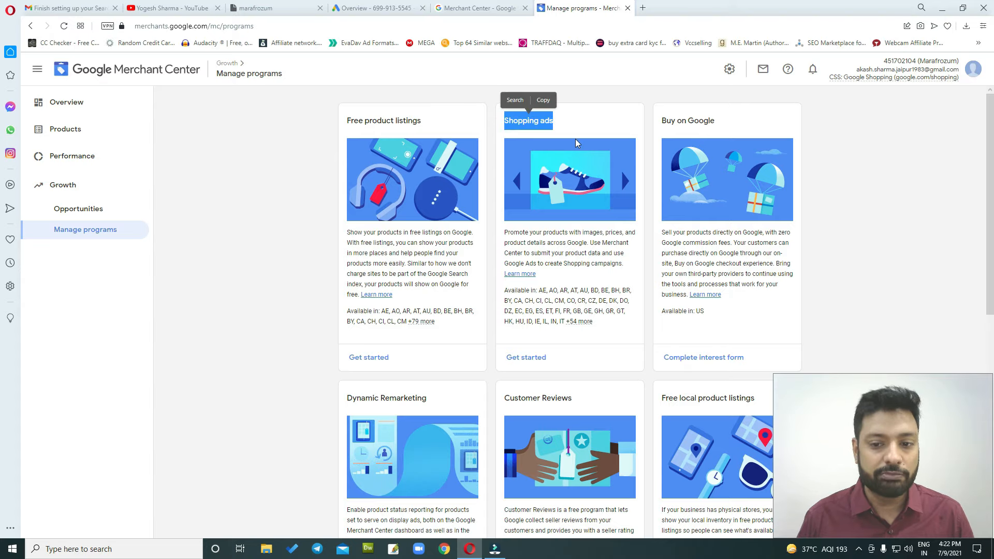
{"action": "scroll", "coordinate": [575, 139], "scroll_direction": "down", "scroll_amount": 1}
{"action": "left_click", "coordinate": [526, 306]}
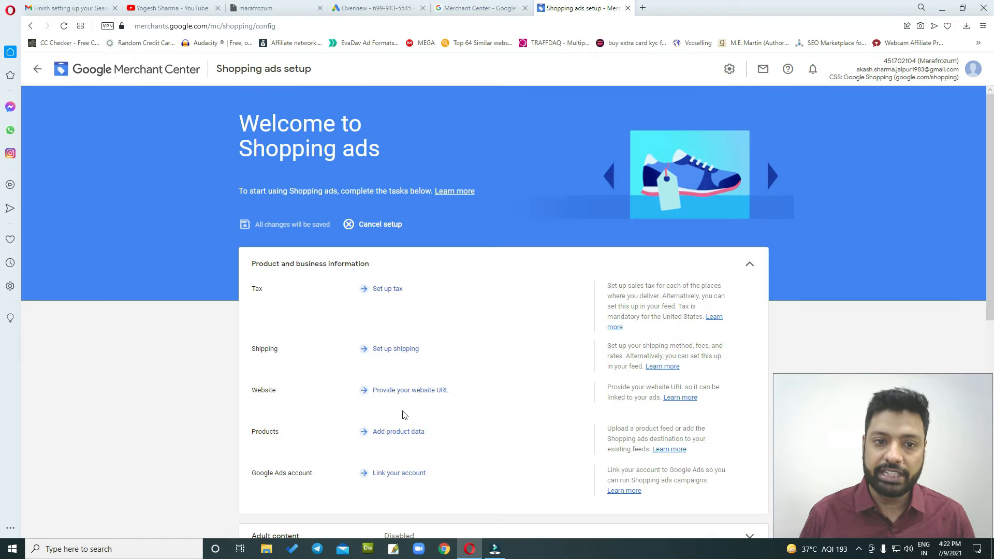
Open the tax setup for Shopping ads and save the proposed sales tax setup with no state
{"action": "scroll", "coordinate": [439, 267], "scroll_direction": "down", "scroll_amount": 1}
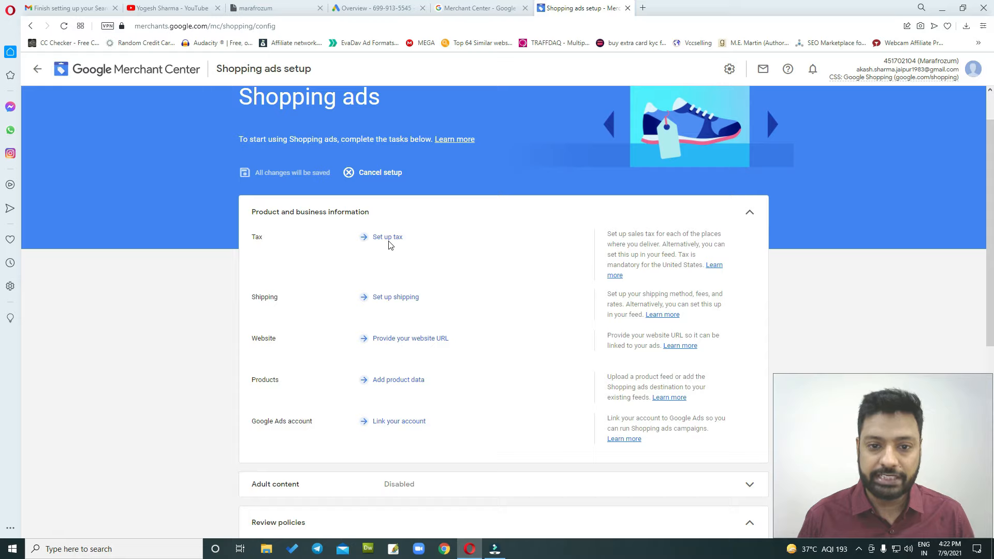
{"action": "left_click", "coordinate": [387, 237]}
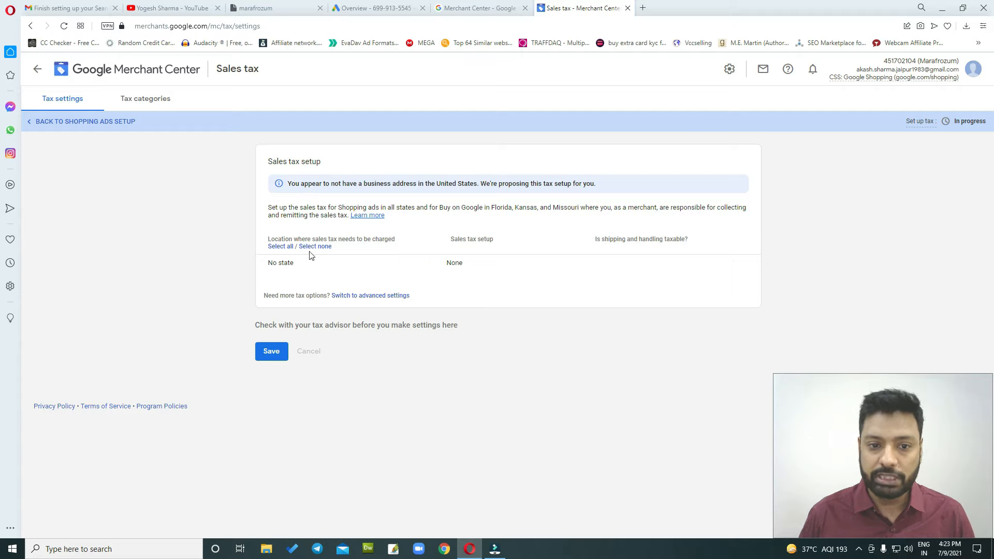
{"action": "left_click_drag", "start_coordinate": [266, 251], "coordinate": [293, 253]}
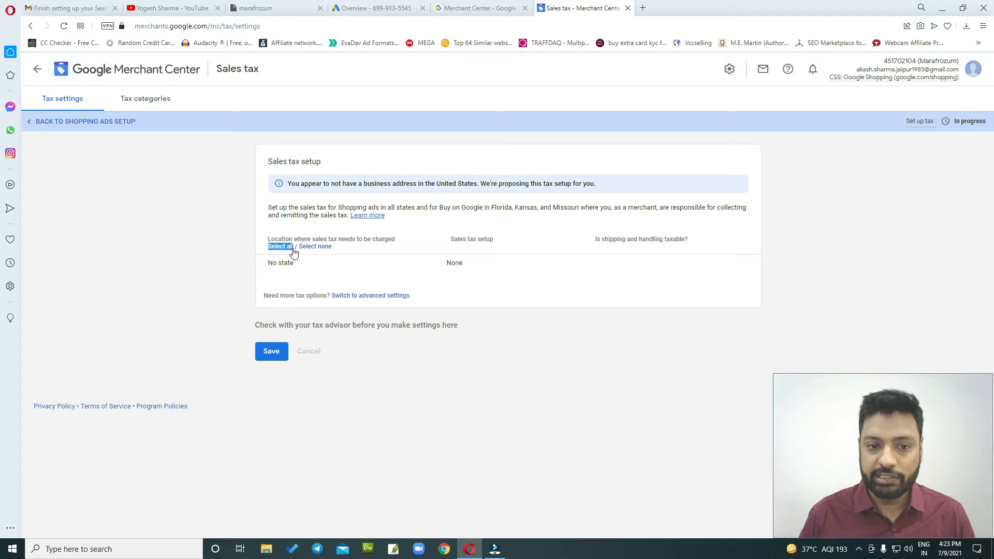
{"action": "left_click", "coordinate": [277, 248]}
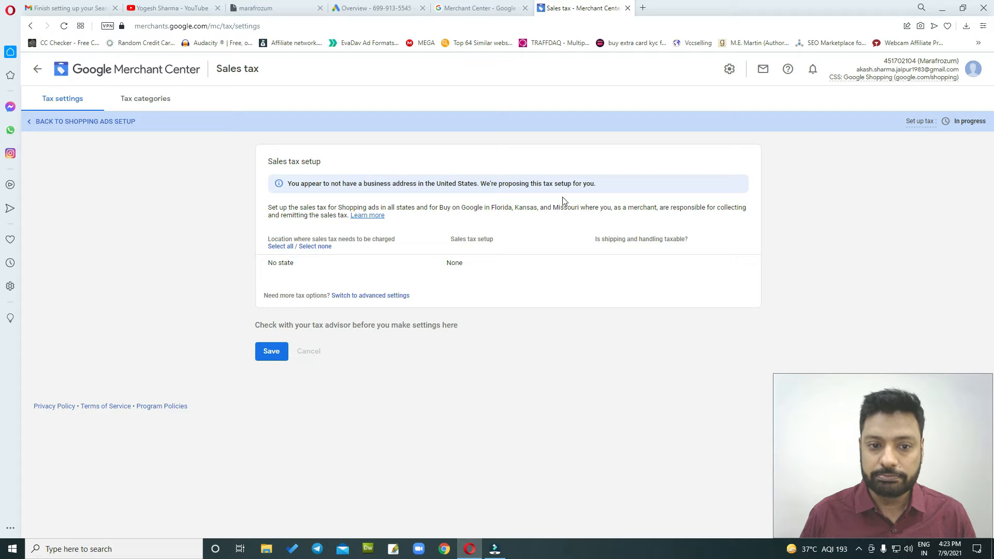
{"action": "left_click", "coordinate": [271, 354]}
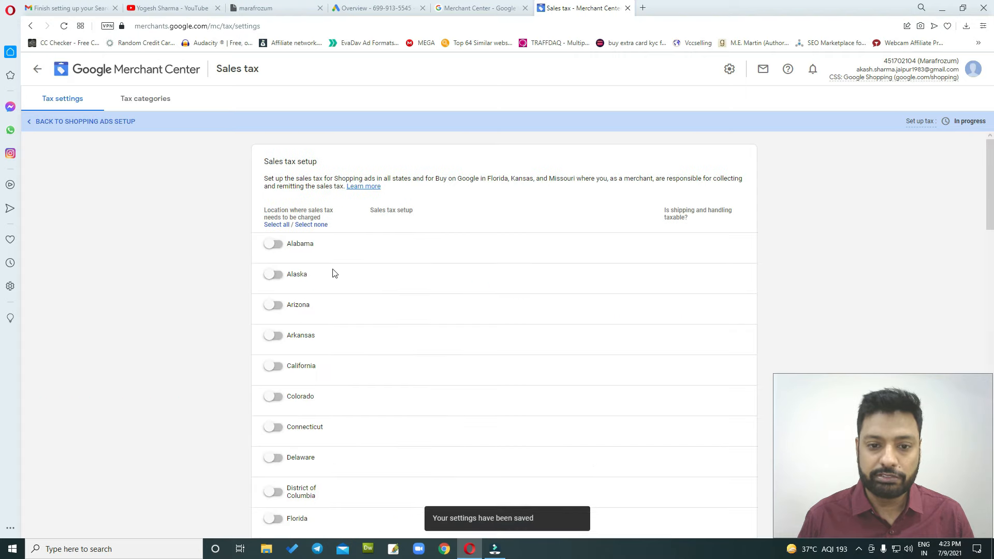
Turn on sales tax for all US states and look through the state list
{"action": "left_click", "coordinate": [277, 225]}
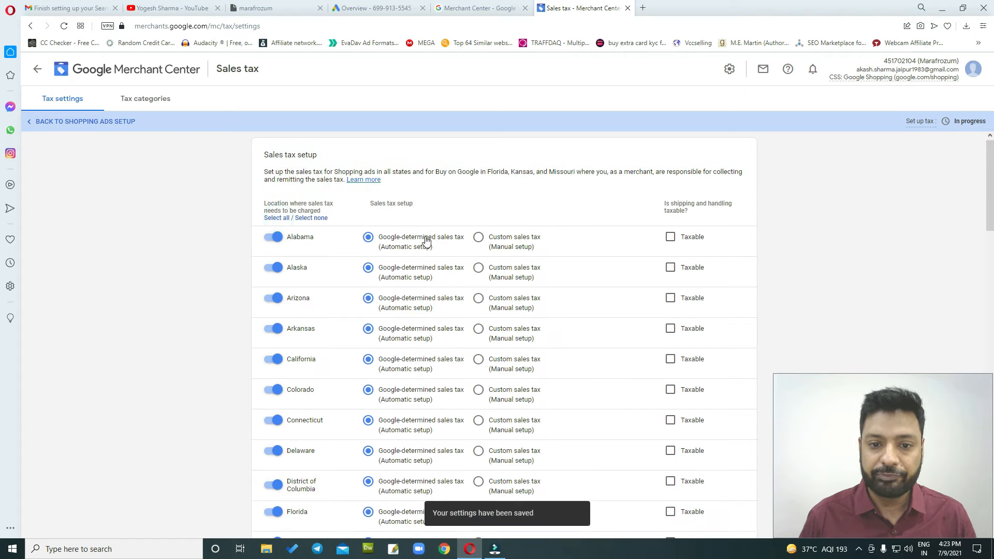
{"action": "scroll", "coordinate": [288, 243], "scroll_direction": "down", "scroll_amount": 2}
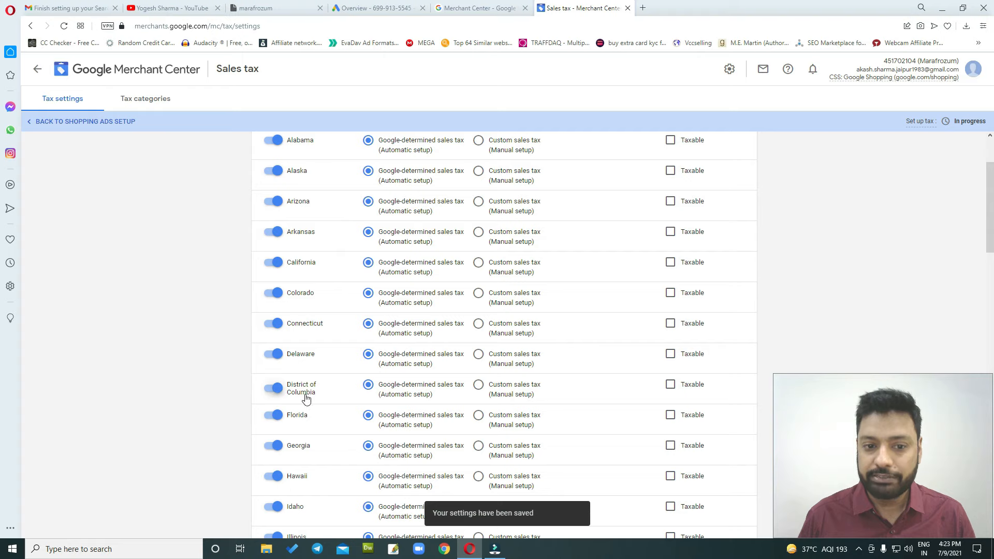
{"action": "scroll", "coordinate": [306, 389], "scroll_direction": "up", "scroll_amount": 2}
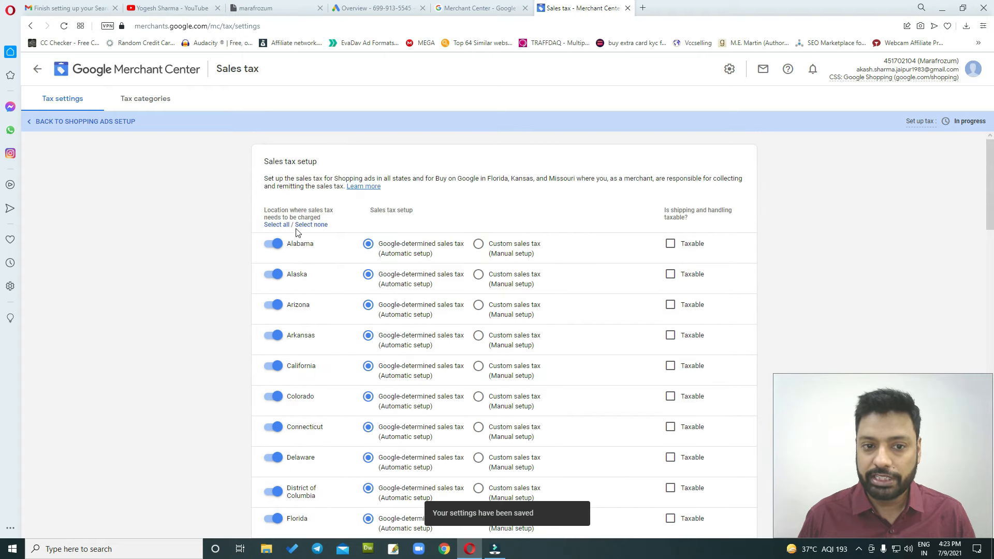
{"action": "scroll", "coordinate": [298, 303], "scroll_direction": "down", "scroll_amount": 15}
{"action": "scroll", "coordinate": [297, 303], "scroll_direction": "up", "scroll_amount": 8}
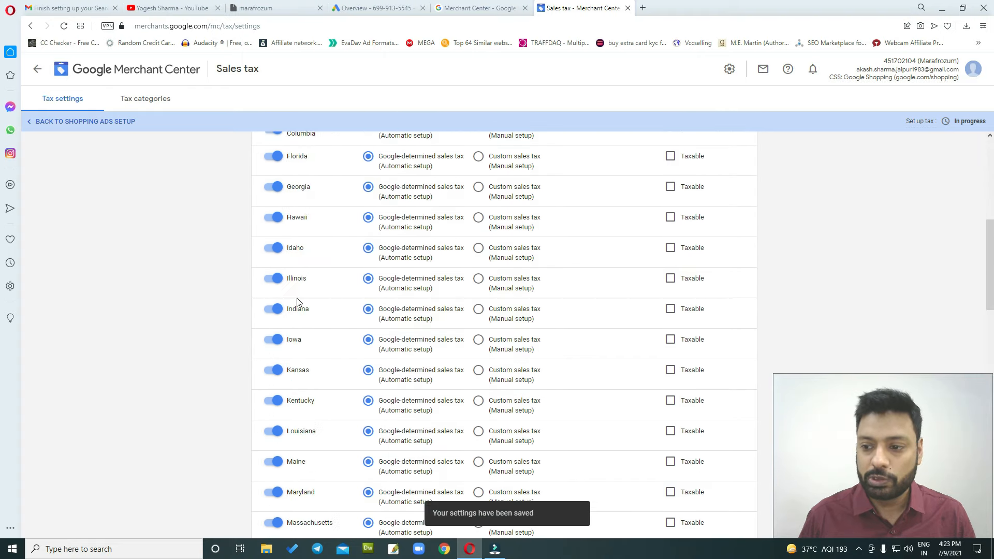
{"action": "scroll", "coordinate": [298, 303], "scroll_direction": "up", "scroll_amount": 7}
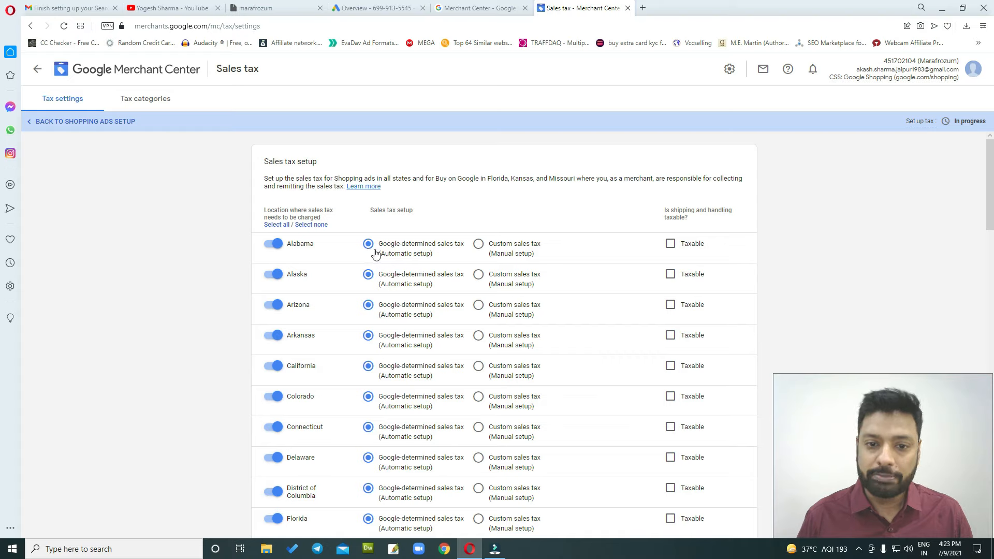
Try custom sales tax rates of 10% for Alabama and 8% for Alaska
{"action": "left_click", "coordinate": [478, 242]}
{"action": "double_click", "coordinate": [574, 248]}
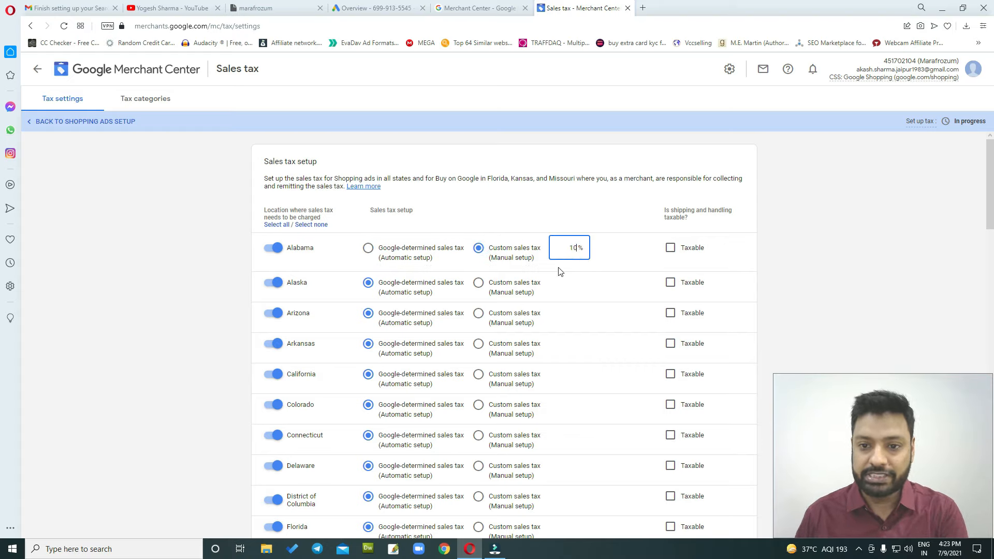
{"action": "type", "text": "10"}
{"action": "left_click", "coordinate": [480, 284]}
{"action": "double_click", "coordinate": [576, 286]}
{"action": "type", "text": "8"}
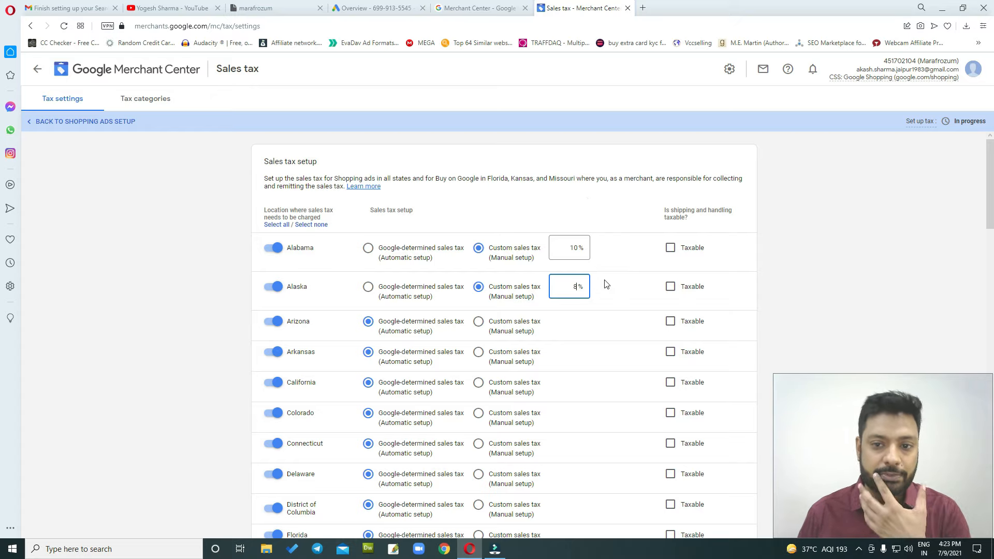
Return Alabama and Alaska to Google-determined sales tax and save the sales tax settings
{"action": "left_click", "coordinate": [369, 247]}
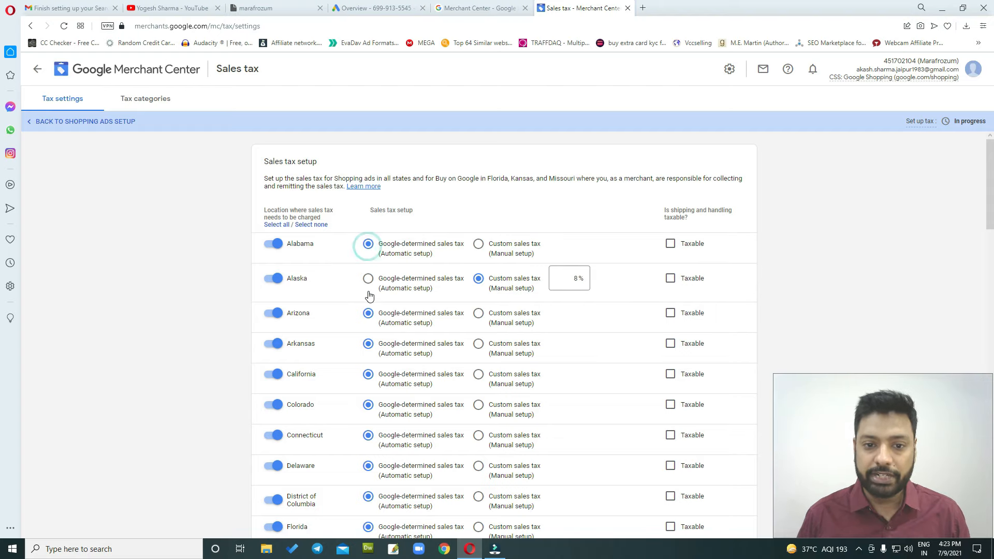
{"action": "left_click", "coordinate": [368, 281]}
{"action": "scroll", "coordinate": [259, 453], "scroll_direction": "down", "scroll_amount": 15}
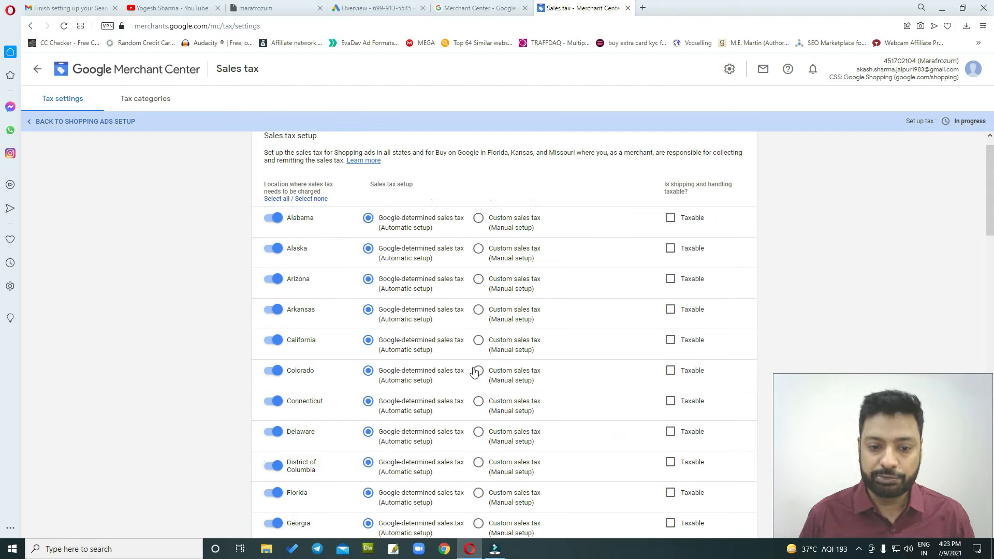
{"action": "scroll", "coordinate": [259, 452], "scroll_direction": "down", "scroll_amount": 8}
{"action": "left_click", "coordinate": [262, 481]}
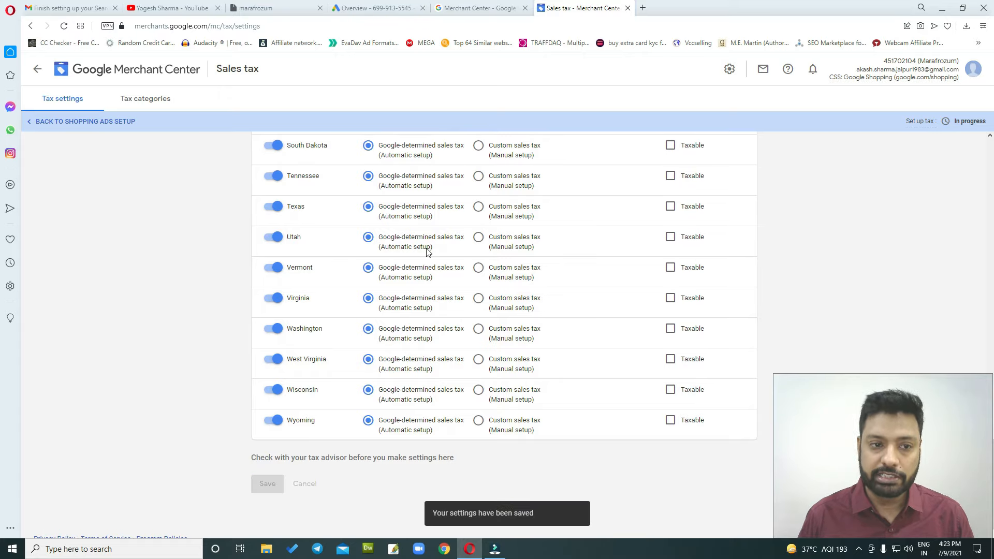
Go back to the Shopping ads setup, open its shipping setup and start a new shipping service
{"action": "left_click", "coordinate": [93, 122]}
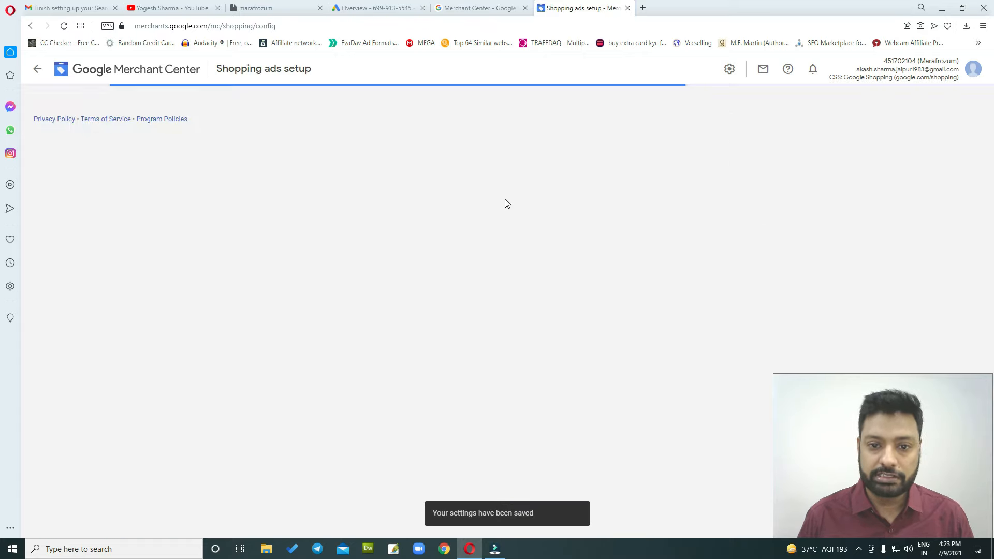
{"action": "left_click_drag", "start_coordinate": [442, 291], "coordinate": [339, 283]}
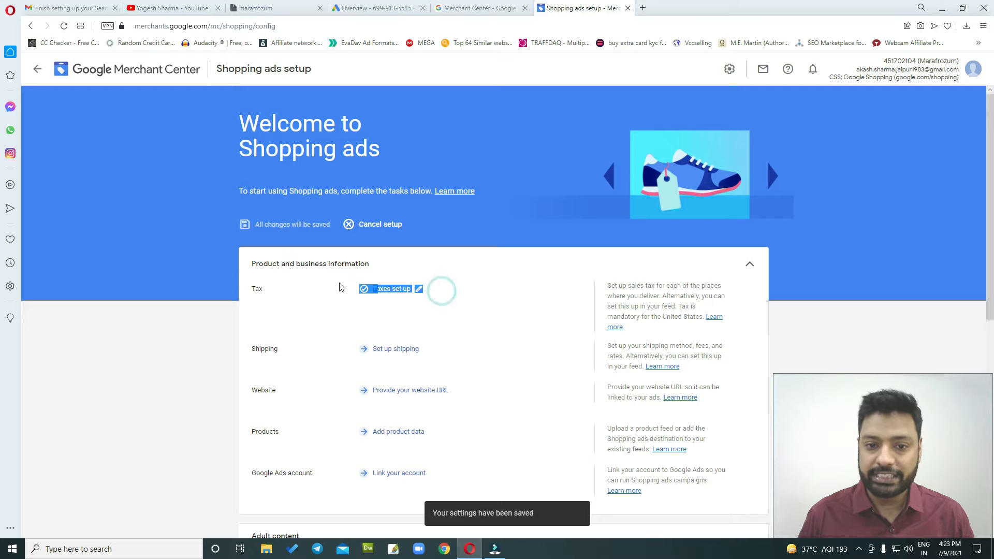
{"action": "left_click", "coordinate": [313, 285]}
{"action": "left_click", "coordinate": [393, 355]}
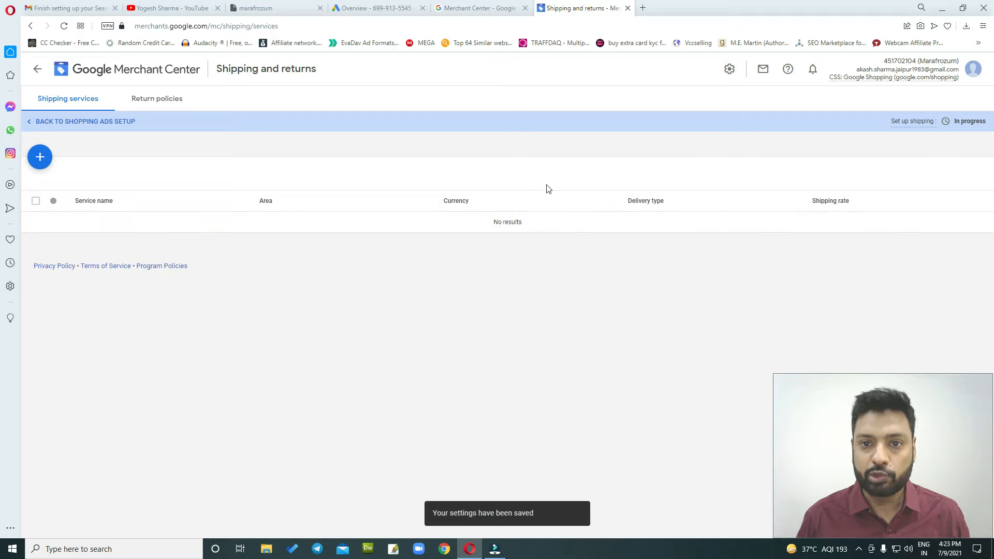
{"action": "left_click", "coordinate": [39, 163]}
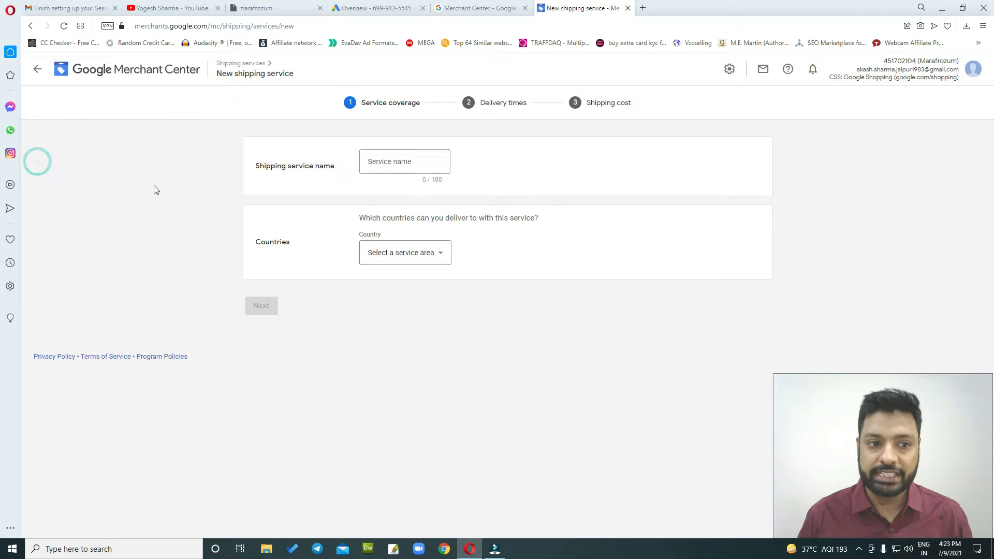
Name the shipping service "Free Shipping", set its delivery country to United States and continue to the delivery times
{"action": "left_click", "coordinate": [400, 165]}
{"action": "type", "text": "Free"}
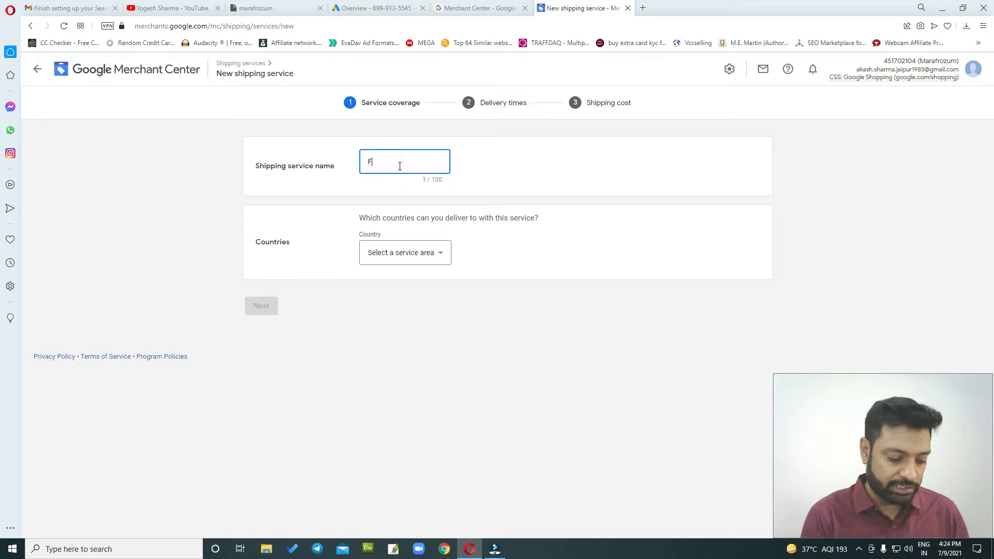
{"action": "left_click", "coordinate": [414, 253]}
{"action": "type", "text": "united"}
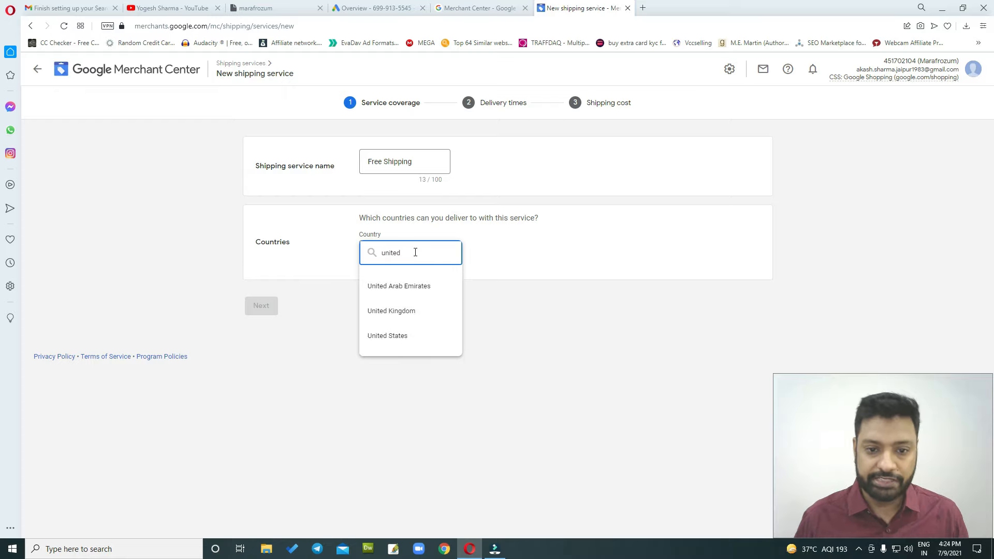
{"action": "left_click", "coordinate": [387, 335]}
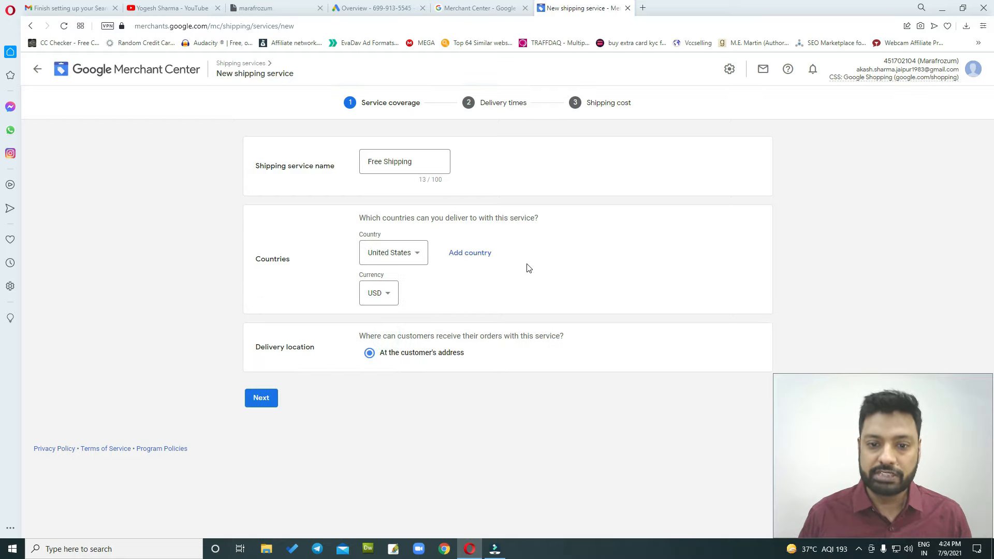
{"action": "left_click", "coordinate": [261, 401]}
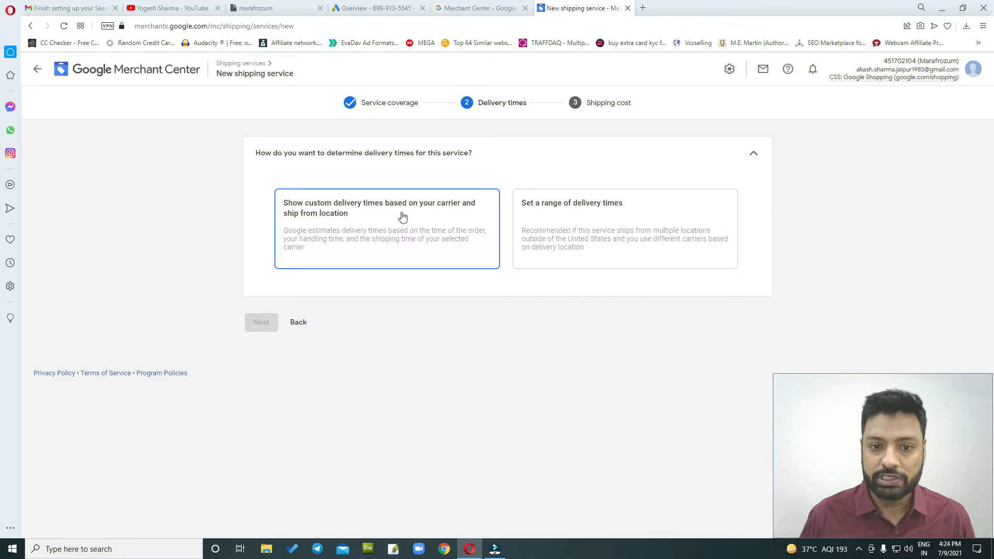
Determine the service's delivery times with the option to set a range of delivery times
{"action": "left_click", "coordinate": [592, 205]}
{"action": "left_click", "coordinate": [495, 245]}
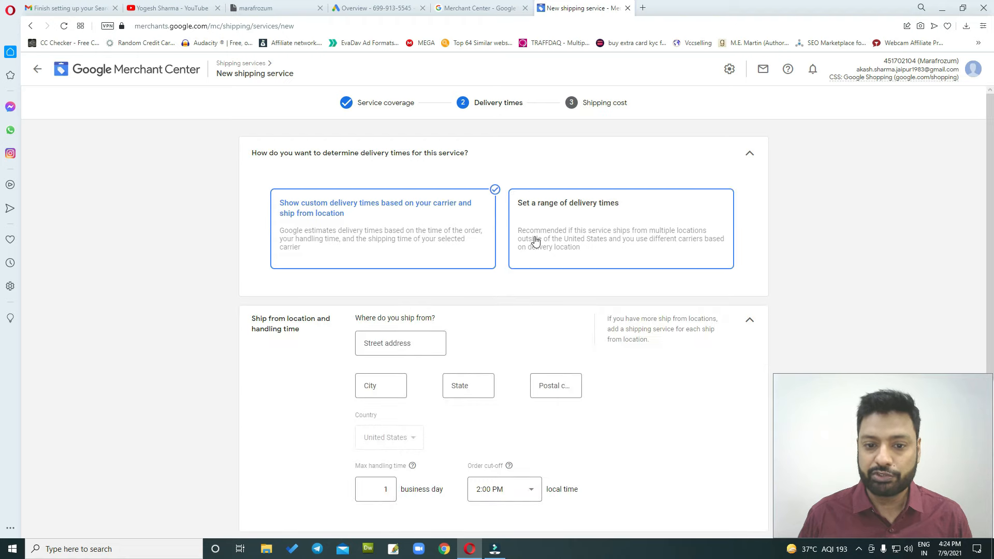
{"action": "left_click", "coordinate": [558, 256]}
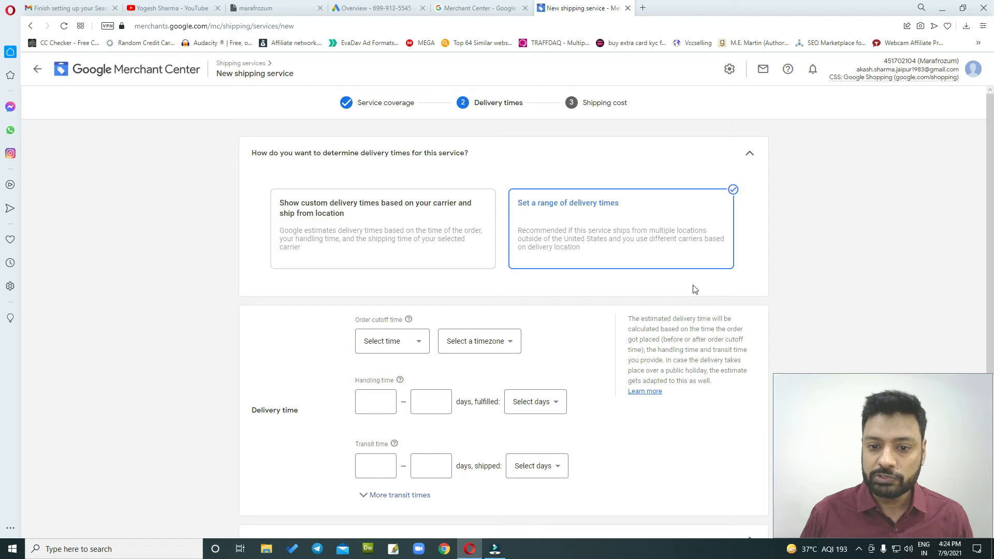
Set the order cutoff time to 12:00 AM in the (GMT-09:00) Alaska Standard Time (Anchorage) timezone
{"action": "scroll", "coordinate": [429, 286], "scroll_direction": "down", "scroll_amount": 2}
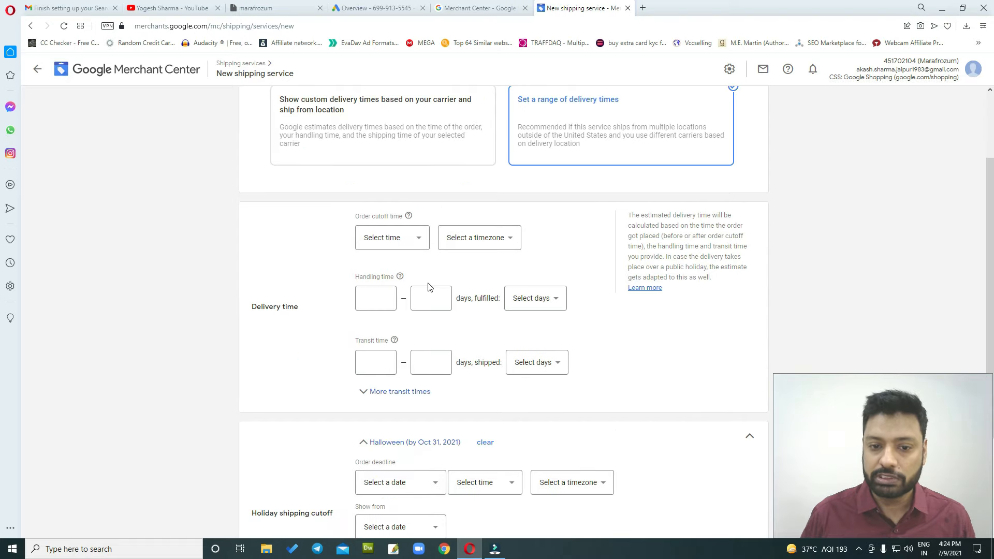
{"action": "left_click", "coordinate": [412, 239]}
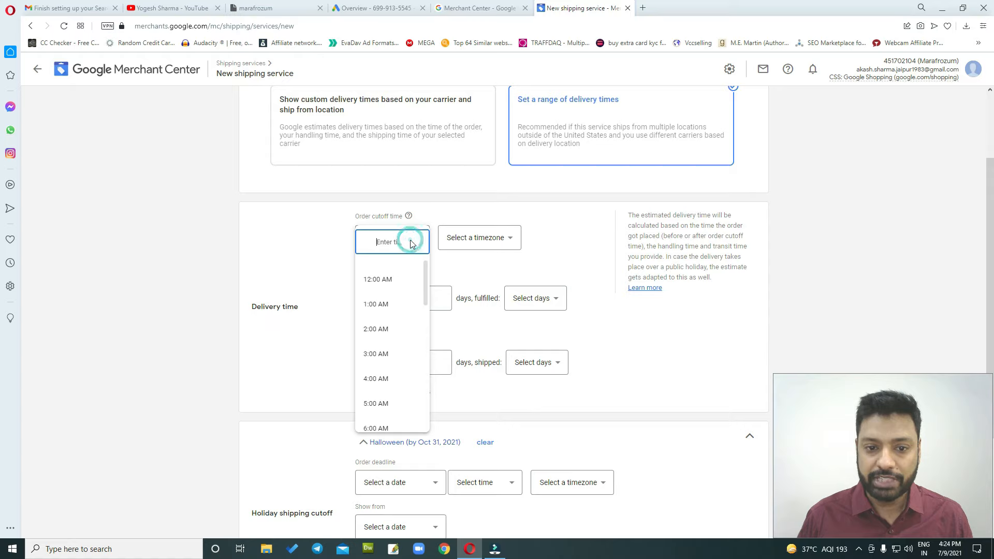
{"action": "left_click", "coordinate": [378, 280]}
{"action": "left_click", "coordinate": [510, 238]}
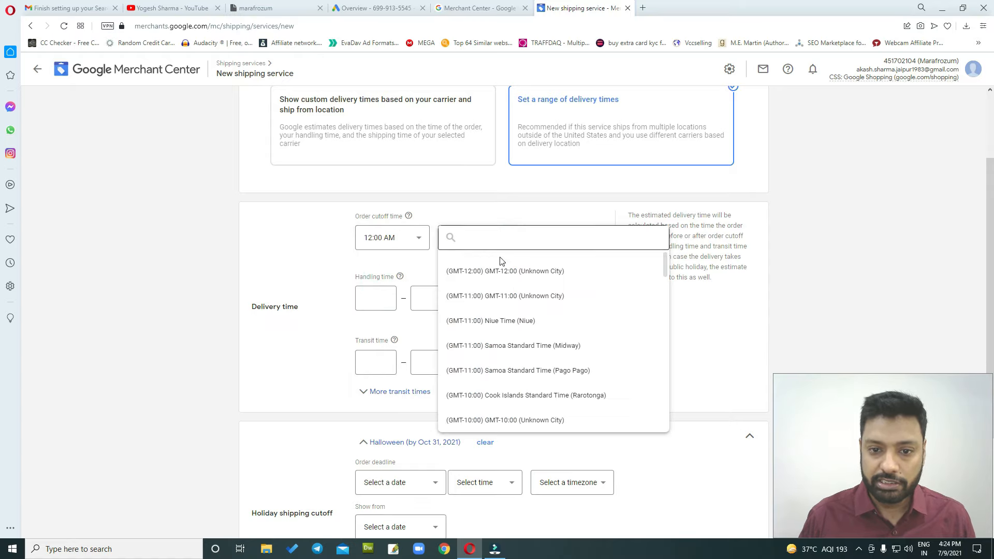
{"action": "scroll", "coordinate": [546, 362], "scroll_direction": "down", "scroll_amount": 3}
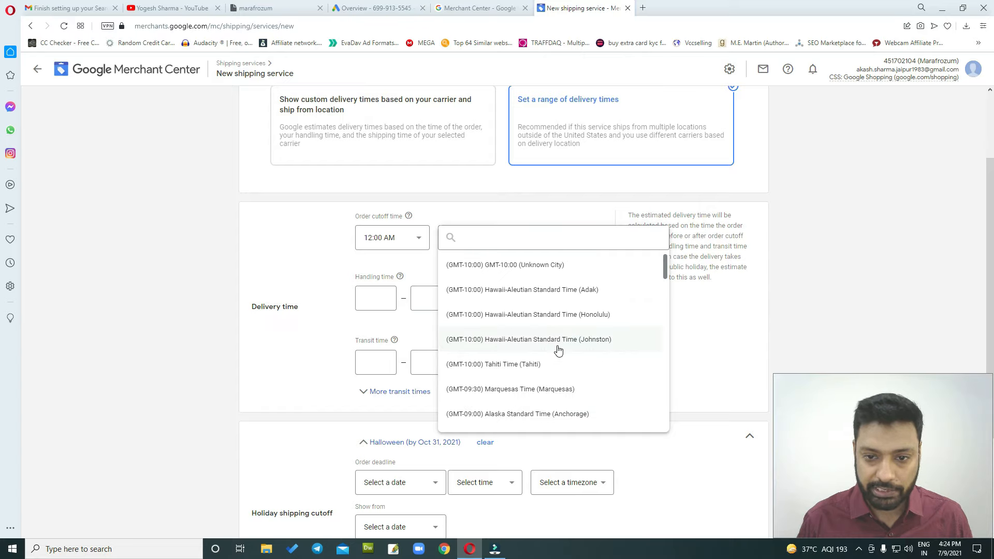
{"action": "scroll", "coordinate": [537, 303], "scroll_direction": "down", "scroll_amount": 2}
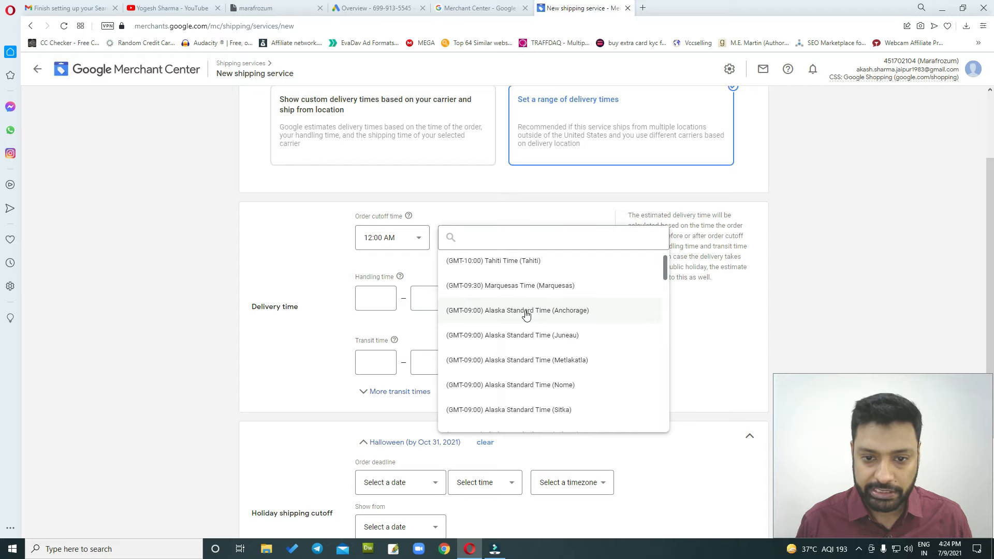
{"action": "left_click", "coordinate": [526, 311]}
{"action": "left_click", "coordinate": [561, 251]}
{"action": "scroll", "coordinate": [578, 259], "scroll_direction": "down", "scroll_amount": 2}
Check the explanation of handling time and set it to 1–3 days, fulfilled Mon – Sun
{"action": "left_click", "coordinate": [366, 195]}
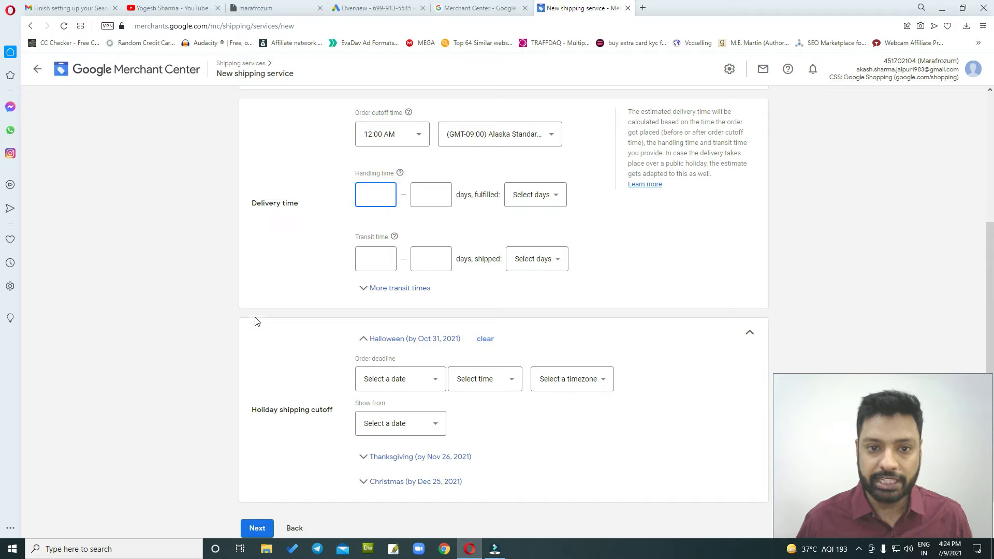
{"action": "left_click", "coordinate": [319, 216]}
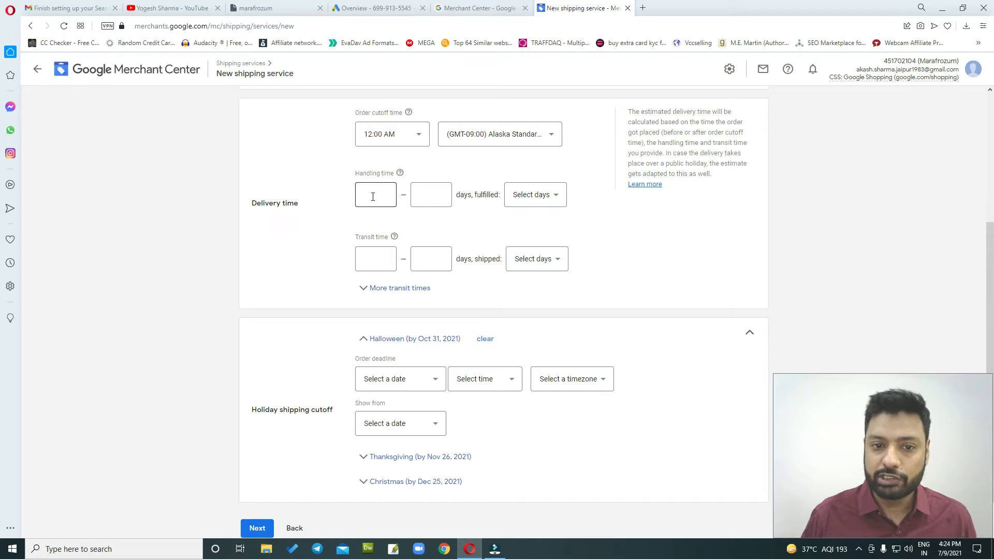
{"action": "mouse_move", "coordinate": [401, 174]}
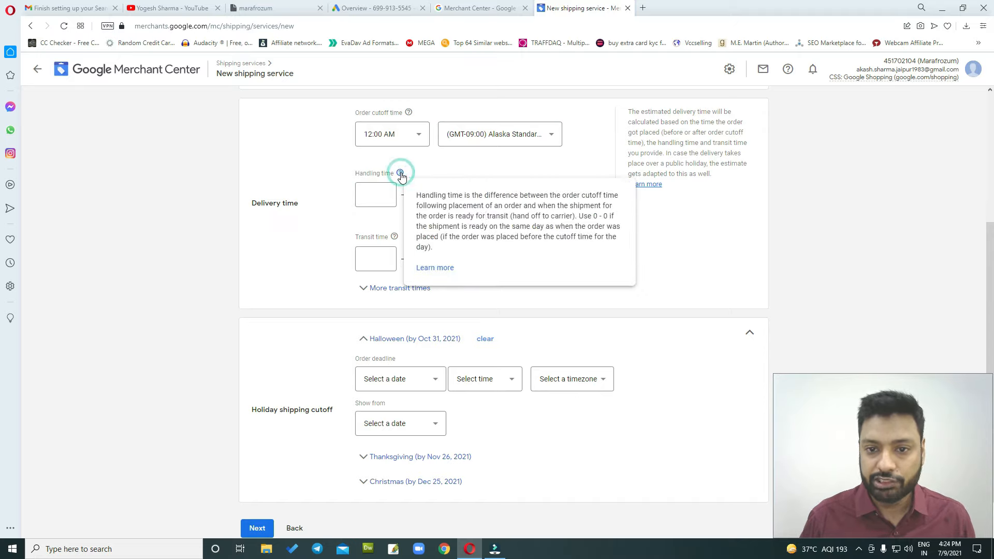
{"action": "left_click_drag", "start_coordinate": [476, 186], "coordinate": [513, 232]}
{"action": "left_click", "coordinate": [330, 238]}
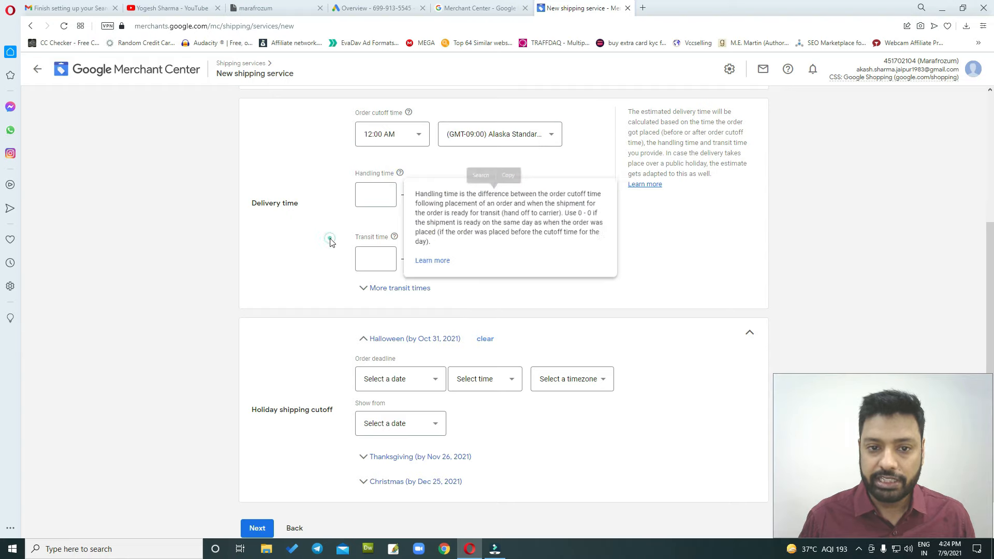
{"action": "left_click", "coordinate": [374, 193]}
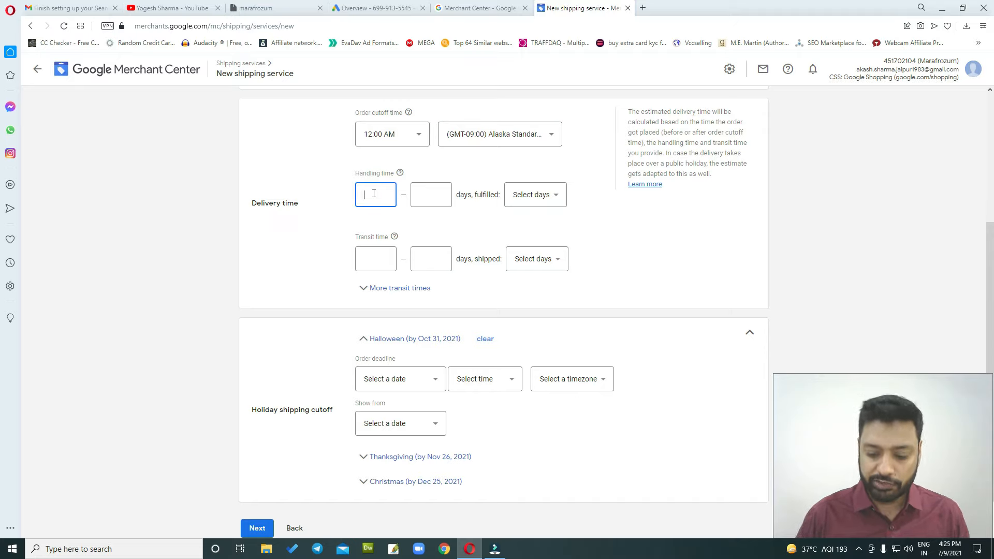
{"action": "key", "text": "Tab"}
{"action": "type", "text": "3"}
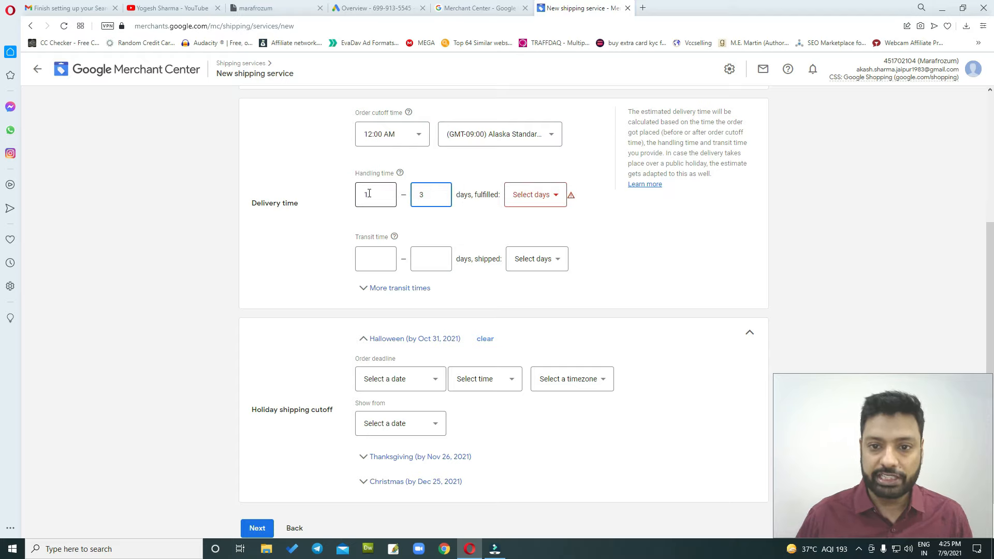
{"action": "left_click", "coordinate": [559, 195]}
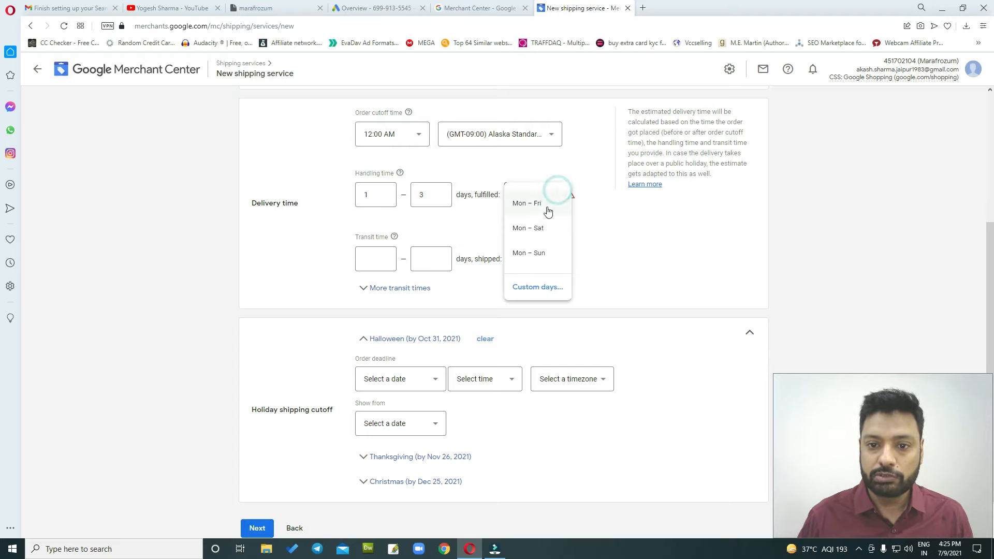
{"action": "left_click", "coordinate": [533, 252]}
Set the transit time to 4–7 days, shipped Mon – Sun
{"action": "left_click", "coordinate": [383, 260]}
{"action": "type", "text": "4"}
{"action": "key", "text": "Tab"}
{"action": "type", "text": "7"}
{"action": "left_click", "coordinate": [541, 263]}
{"action": "left_click", "coordinate": [537, 321]}
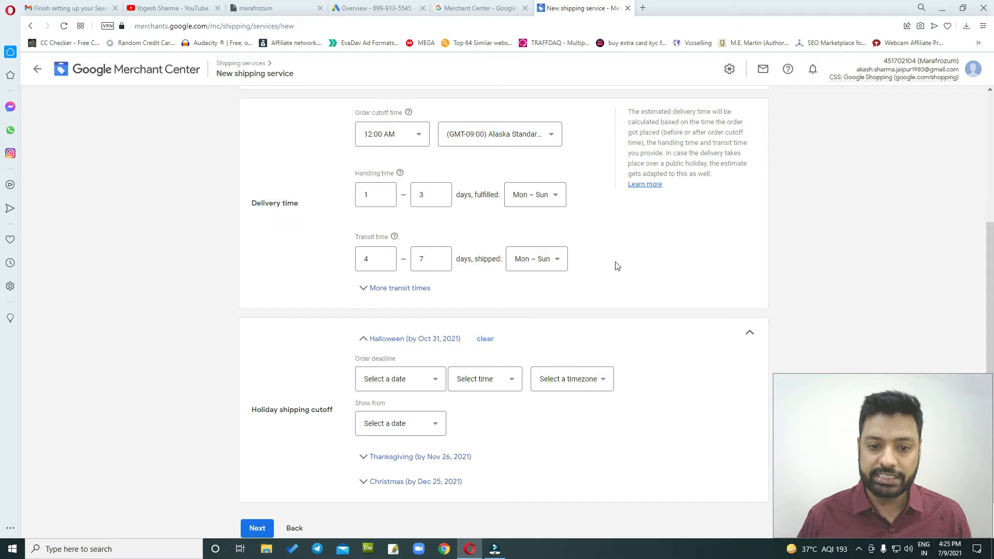
Continue to the shipping cost, save the service with Free shipping and open the list of all shipping services
{"action": "scroll", "coordinate": [619, 265], "scroll_direction": "down", "scroll_amount": 1}
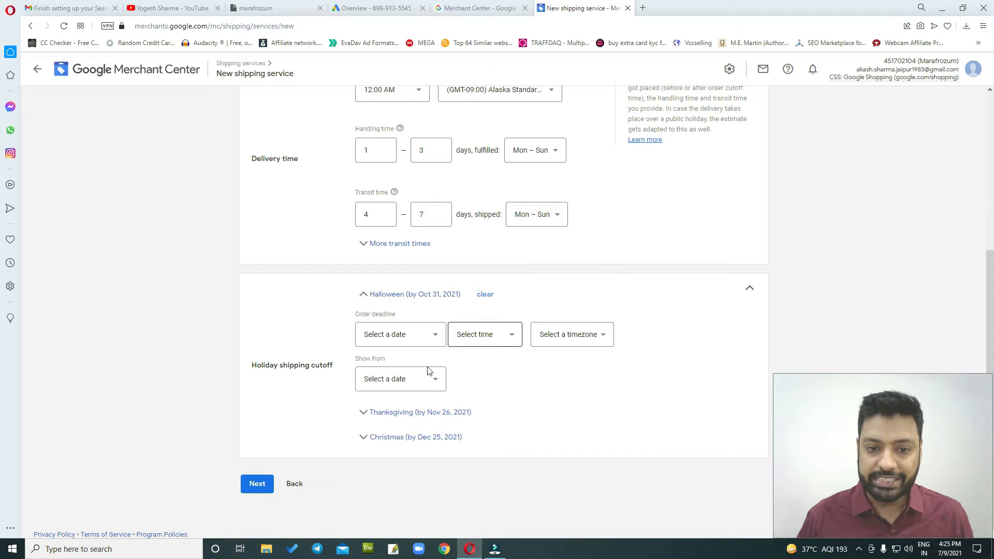
{"action": "left_click", "coordinate": [253, 489]}
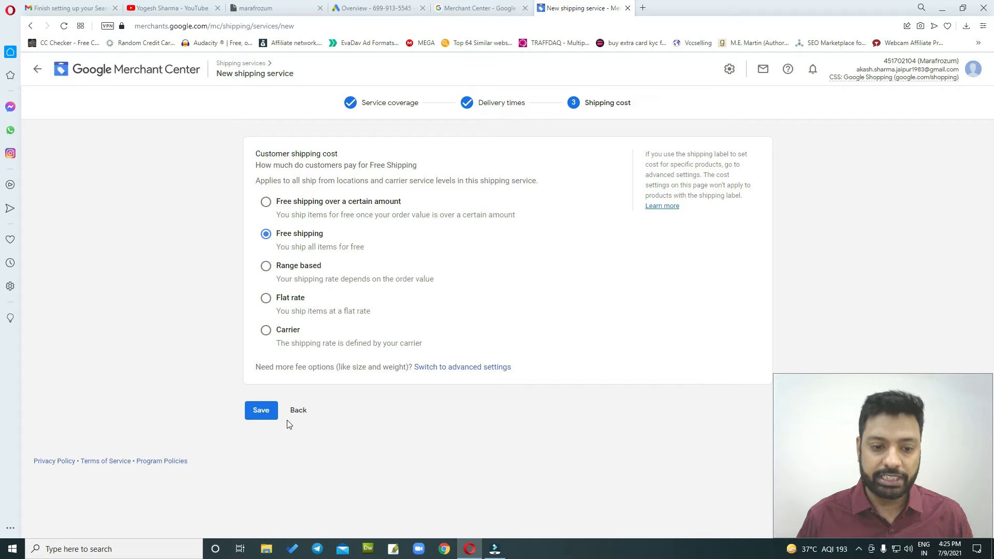
{"action": "left_click", "coordinate": [257, 410]}
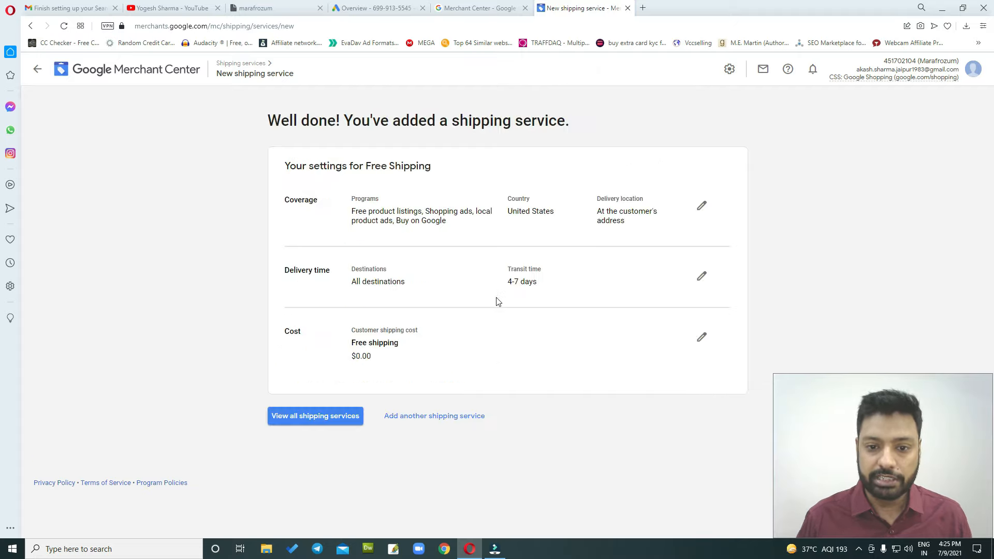
{"action": "left_click", "coordinate": [316, 419]}
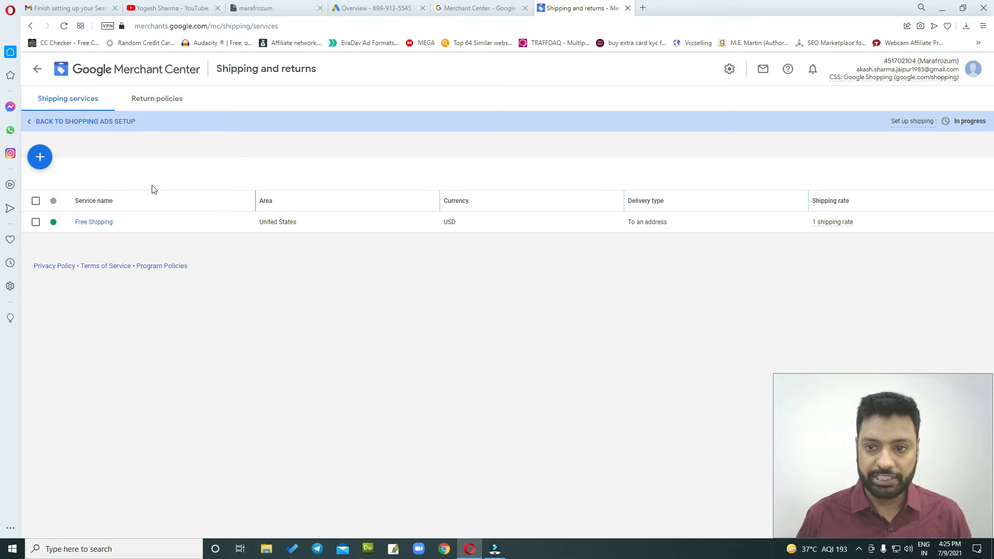
Return to the Shopping ads setup and open the task for providing the website URL
{"action": "left_click", "coordinate": [98, 122]}
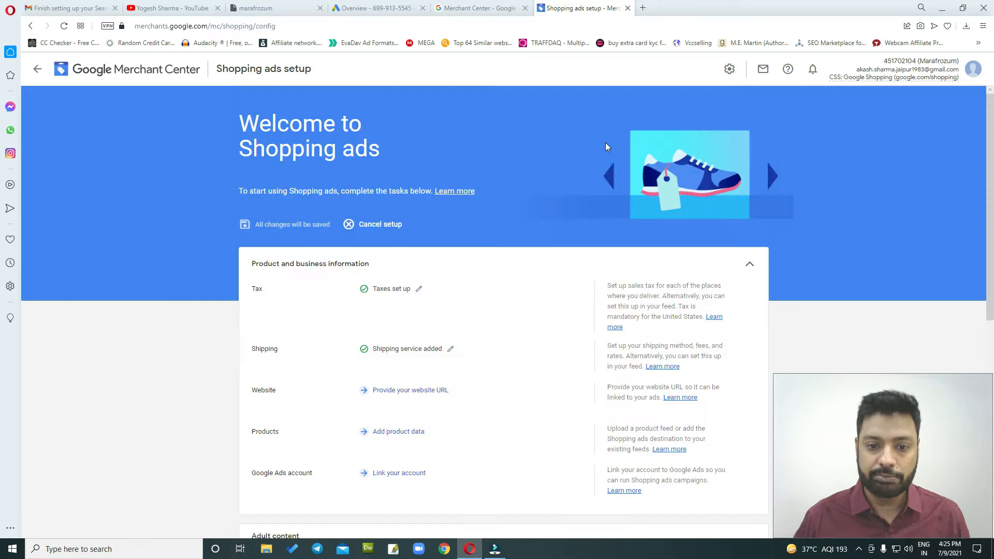
{"action": "scroll", "coordinate": [568, 357], "scroll_direction": "down", "scroll_amount": 2}
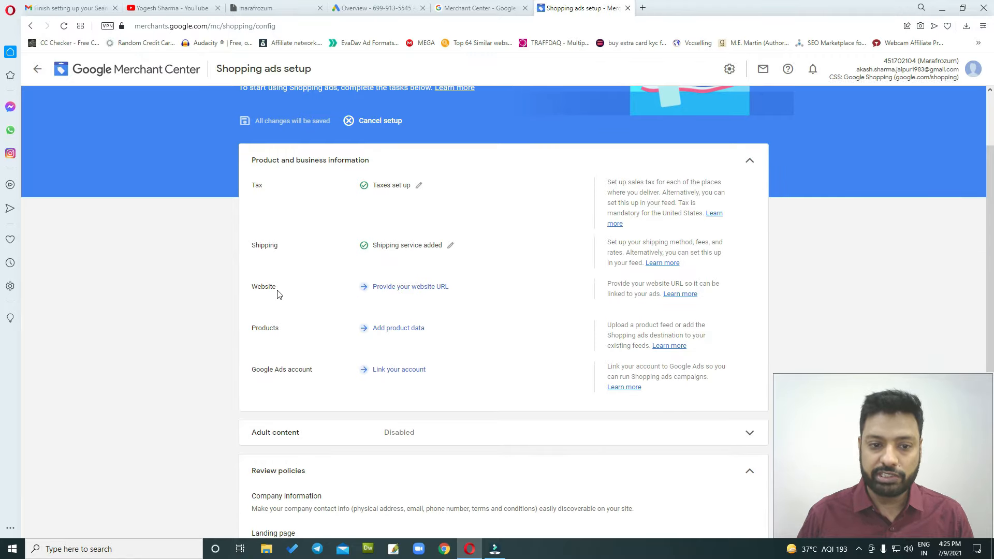
{"action": "left_click_drag", "start_coordinate": [353, 292], "coordinate": [466, 287]}
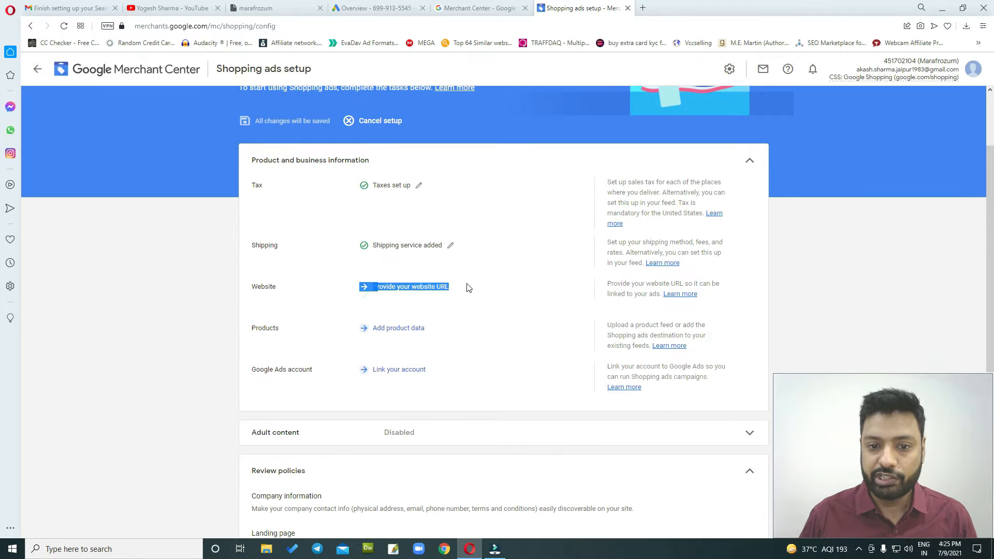
{"action": "left_click", "coordinate": [466, 316]}
{"action": "left_click", "coordinate": [417, 290]}
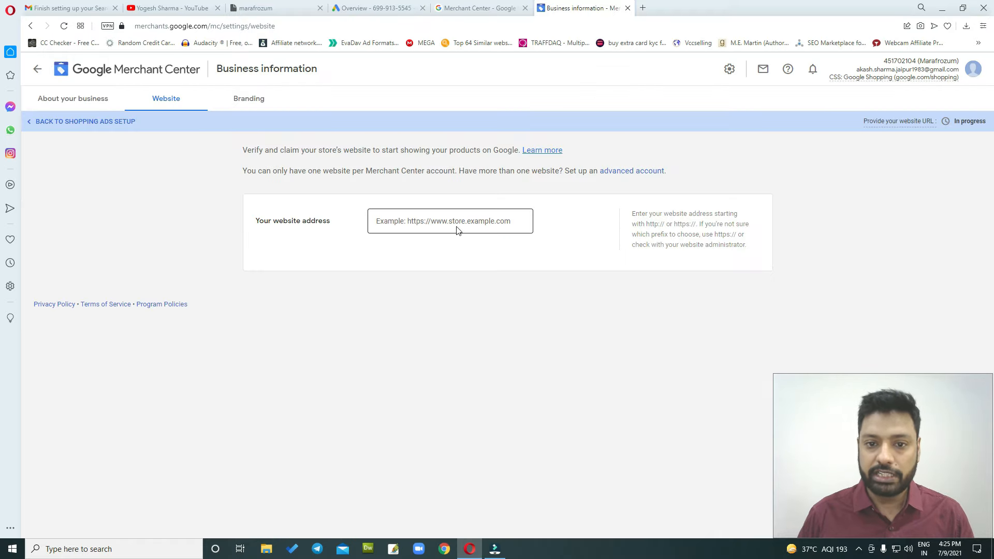
{"action": "left_click", "coordinate": [265, 6]}
{"action": "triple_click", "coordinate": [241, 27]}
{"action": "key", "text": "ctrl+c"}
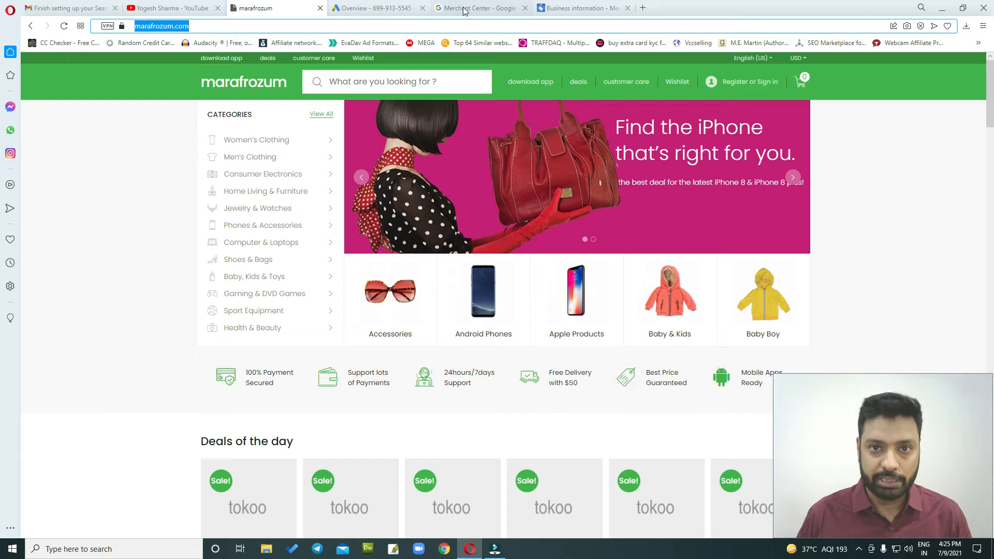
{"action": "left_click", "coordinate": [553, 7]}
{"action": "left_click", "coordinate": [409, 214]}
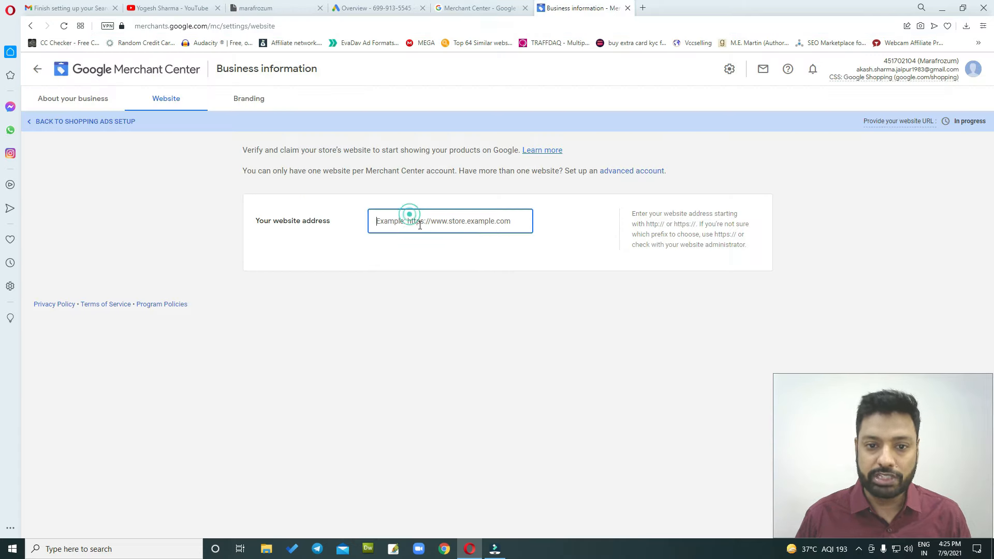
{"action": "key", "text": "ctrl+v"}
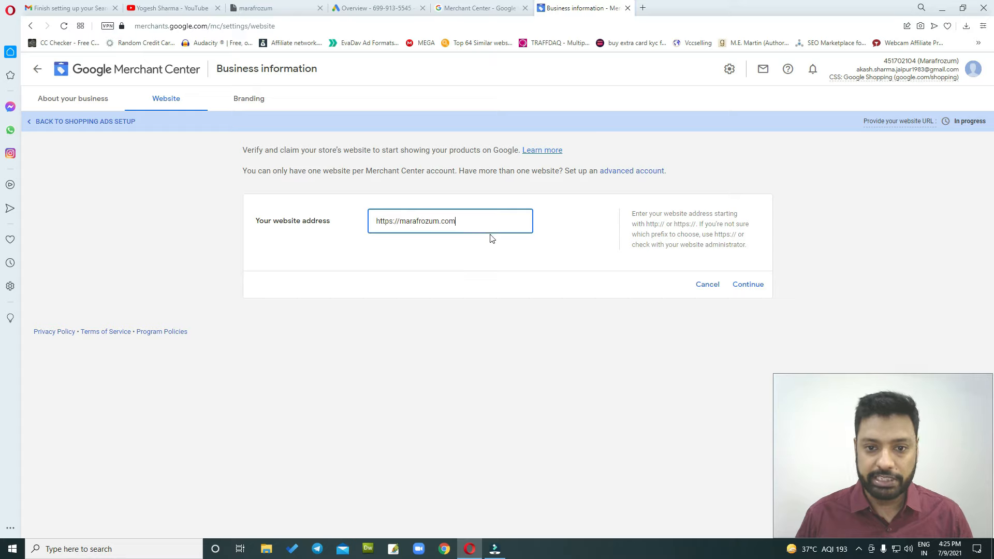
{"action": "left_click", "coordinate": [764, 290]}
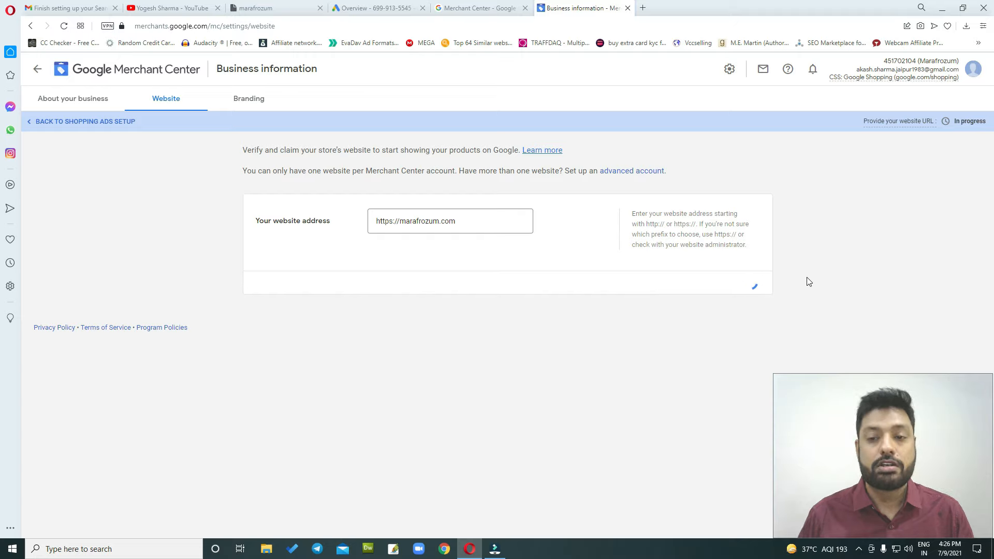
Review the website verification instructions for Google Tag Manager and Google Analytics
{"action": "scroll", "coordinate": [473, 366], "scroll_direction": "down", "scroll_amount": 2}
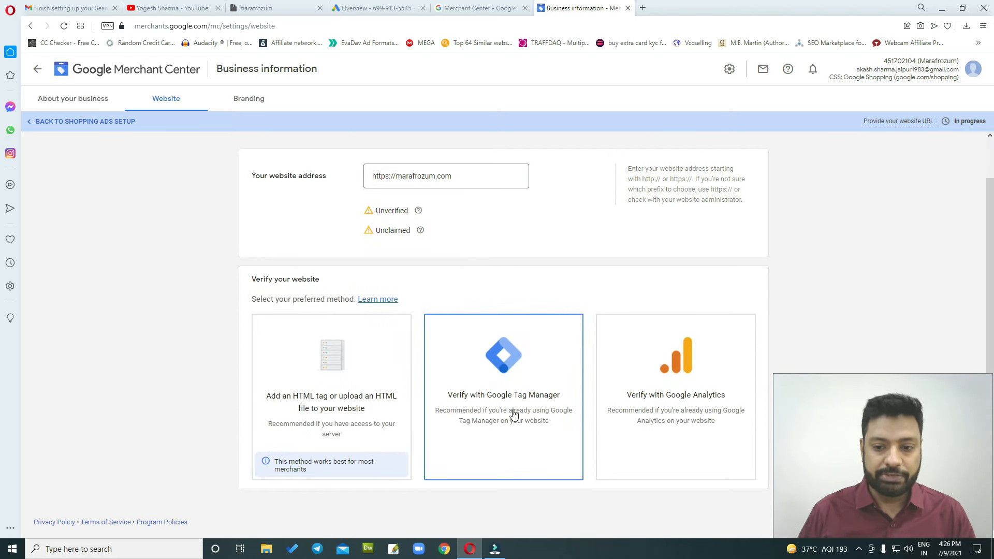
{"action": "left_click", "coordinate": [485, 414]}
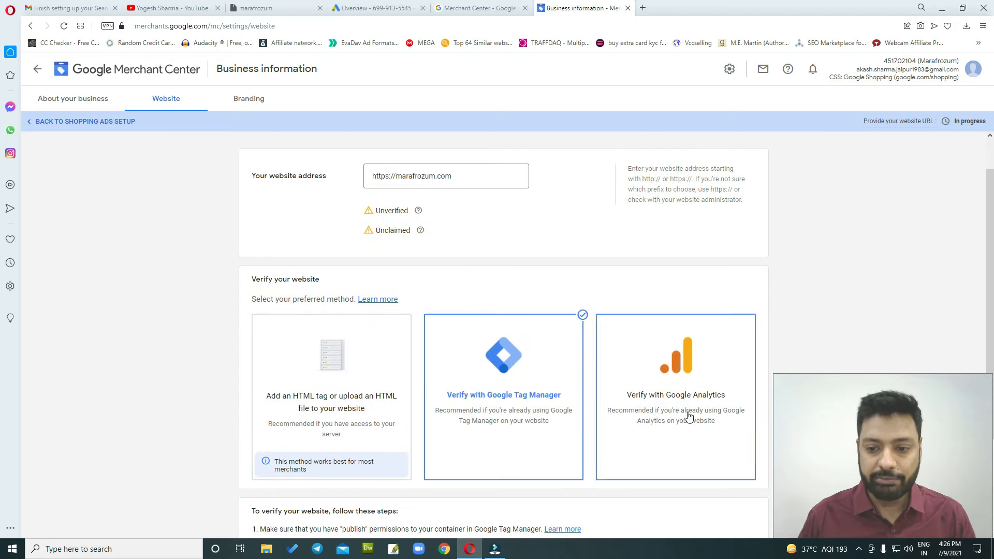
{"action": "scroll", "coordinate": [501, 387], "scroll_direction": "down", "scroll_amount": 3}
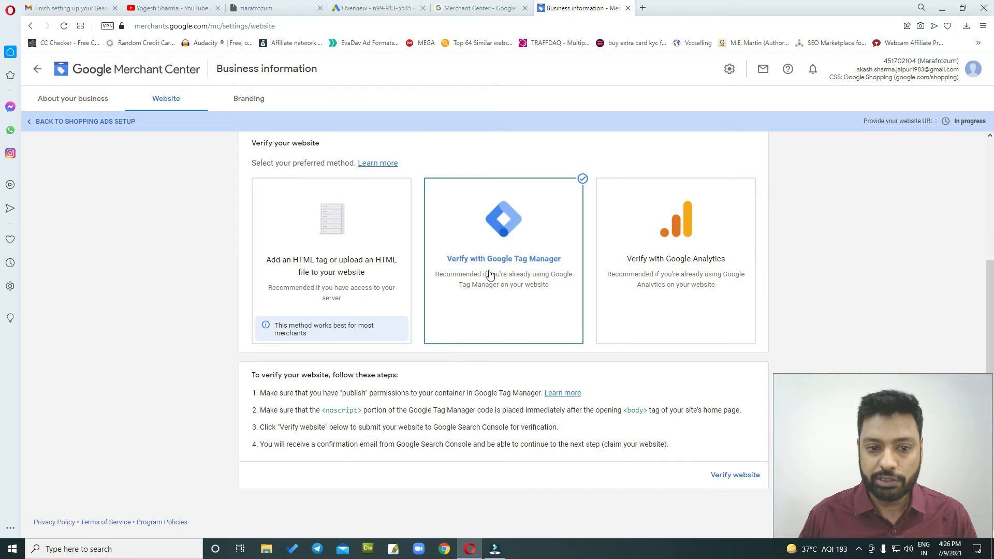
{"action": "left_click", "coordinate": [668, 275]}
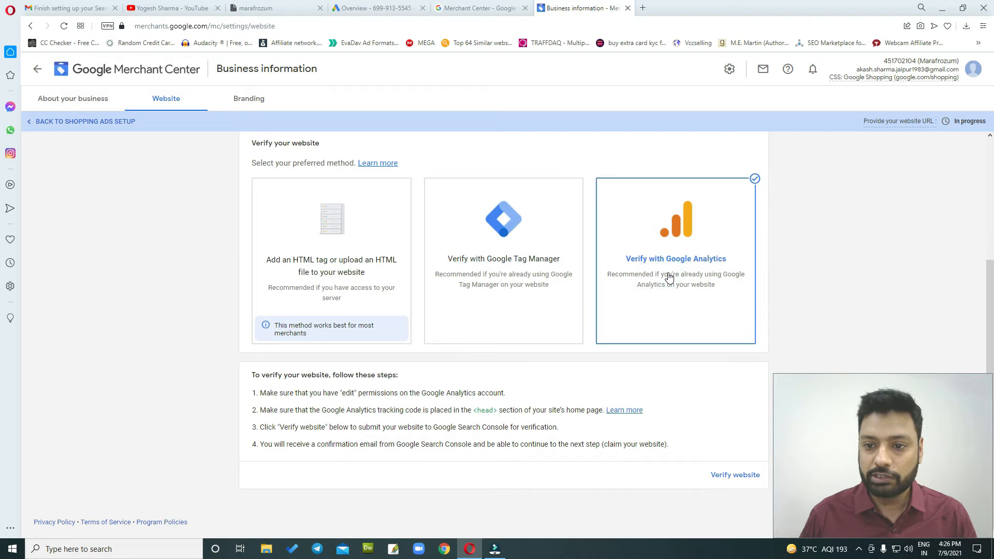
Choose verification by adding an HTML tag and copy the tag generated for the website
{"action": "left_click", "coordinate": [301, 252]}
{"action": "scroll", "coordinate": [340, 304], "scroll_direction": "down", "scroll_amount": 2}
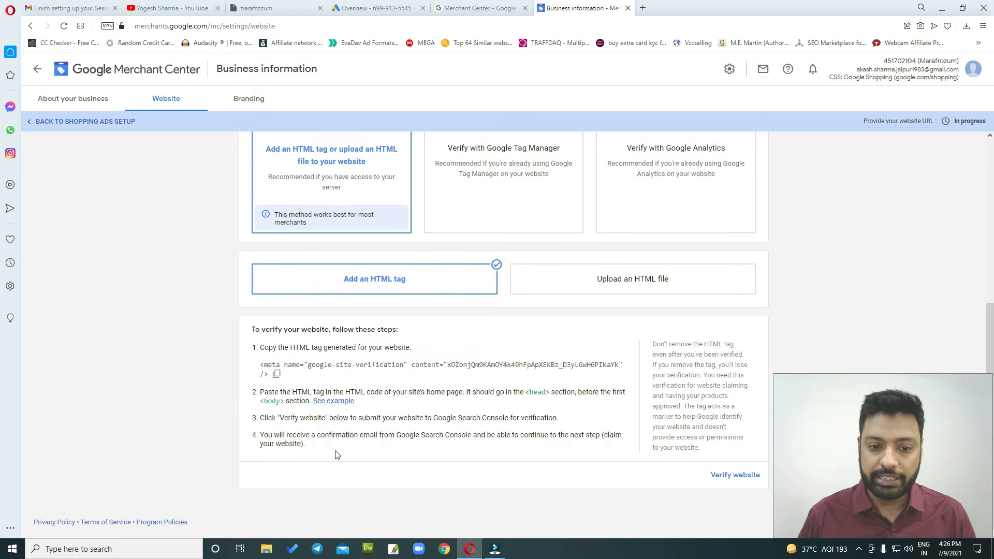
{"action": "left_click", "coordinate": [277, 377]}
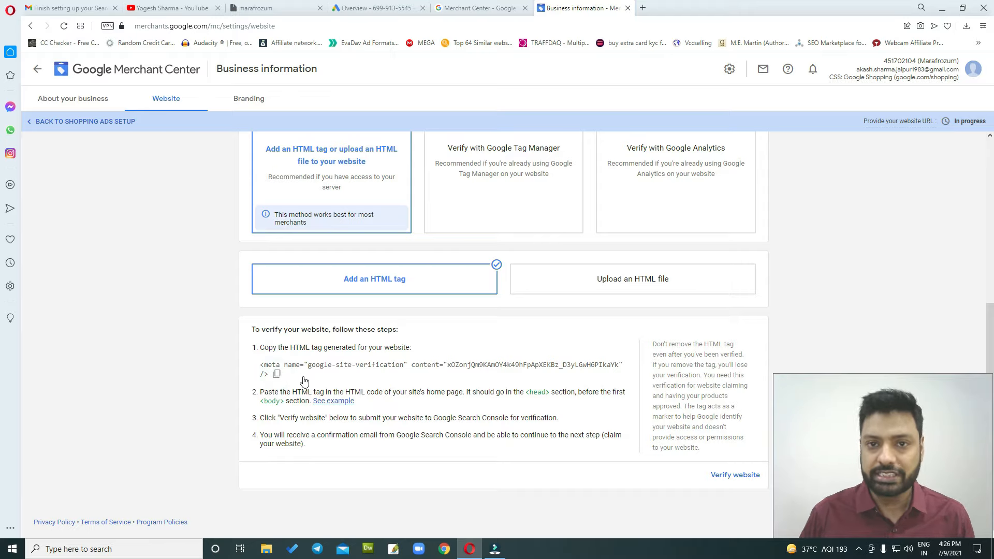
Load the store's WordPress admin at marafrozum.com/wp-admin in the store's browser tab, then switch away while it loads
{"action": "left_click", "coordinate": [269, 10]}
{"action": "left_click", "coordinate": [243, 26]}
{"action": "type", "text": "/"}
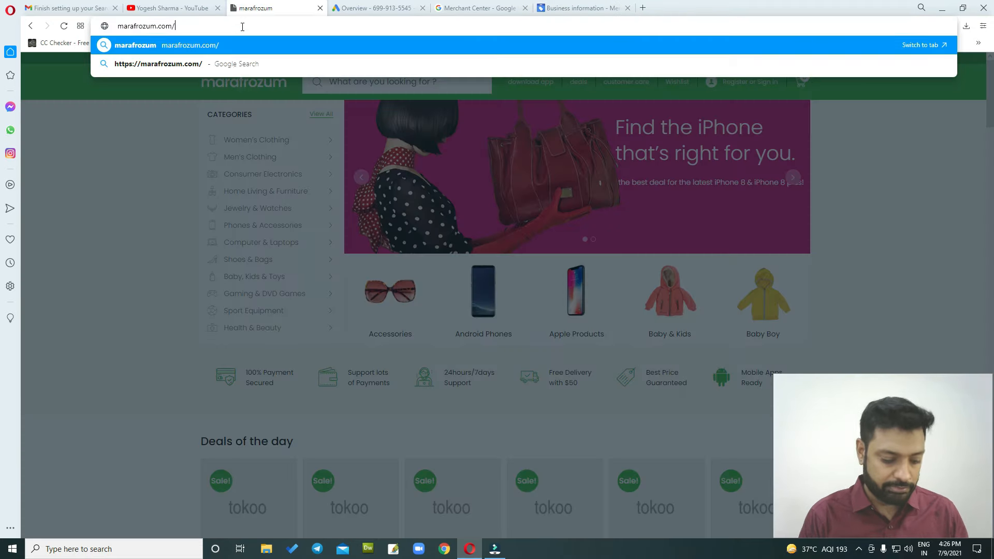
{"action": "type", "text": "wp-as"}
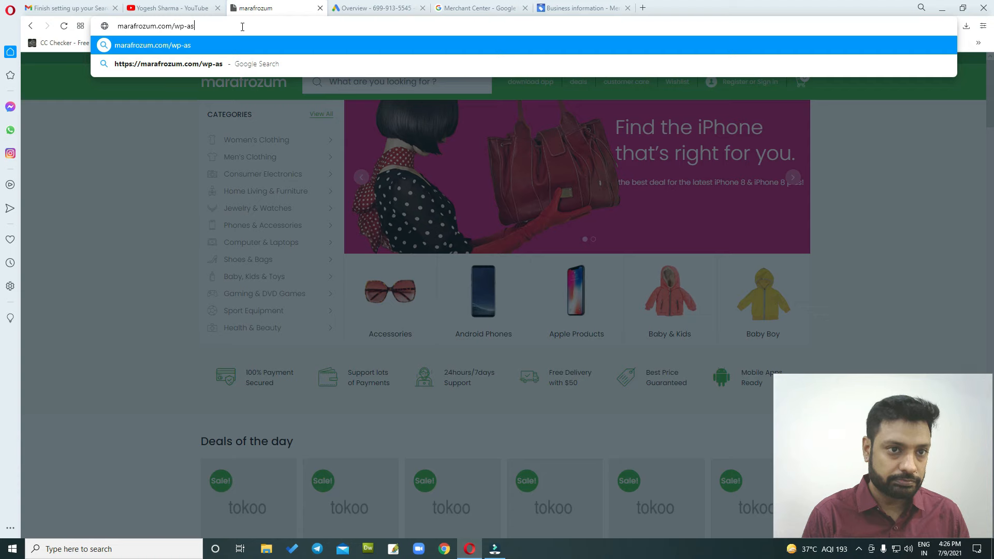
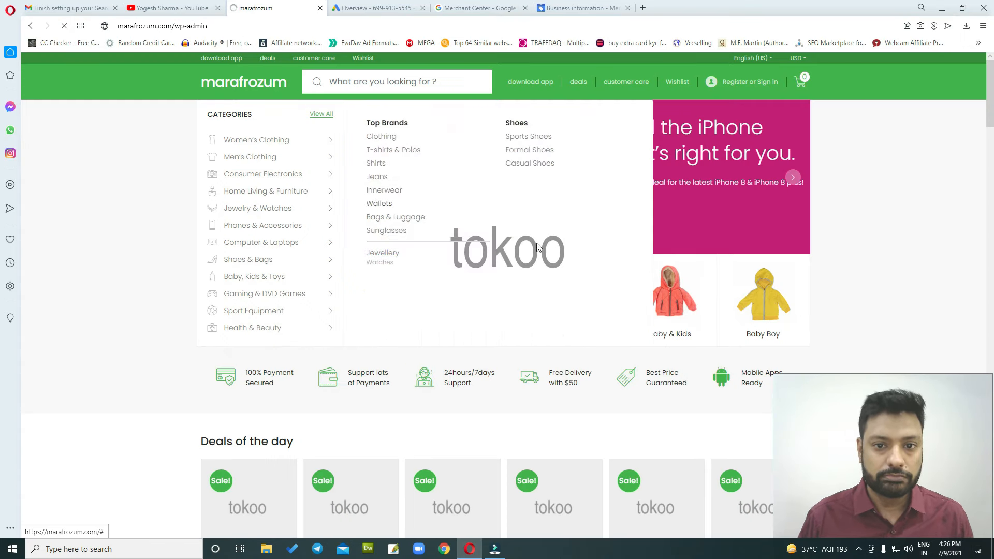
{"action": "left_click", "coordinate": [491, 8]}
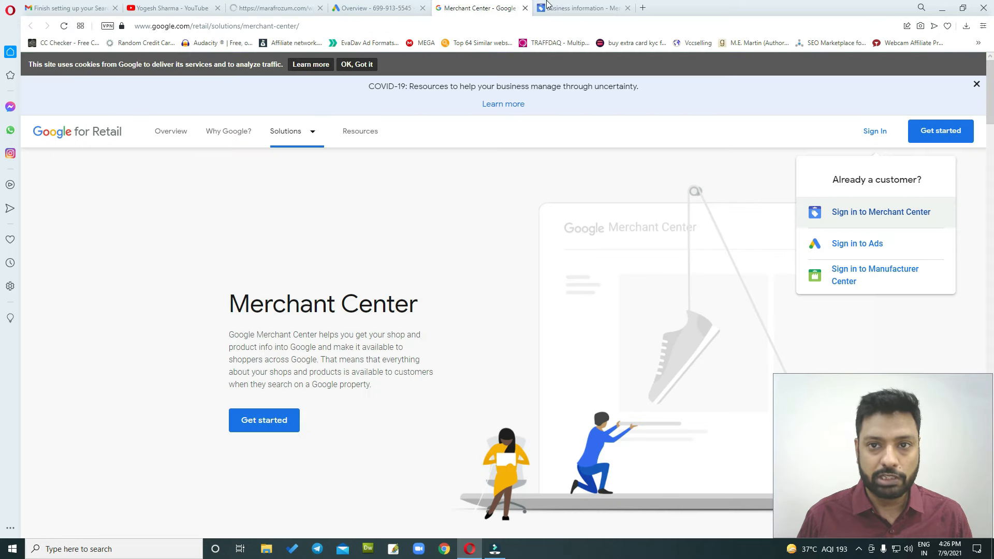
Recheck the generated HTML tag in Merchant Center, then return to the store's WordPress login page
{"action": "left_click", "coordinate": [547, 5]}
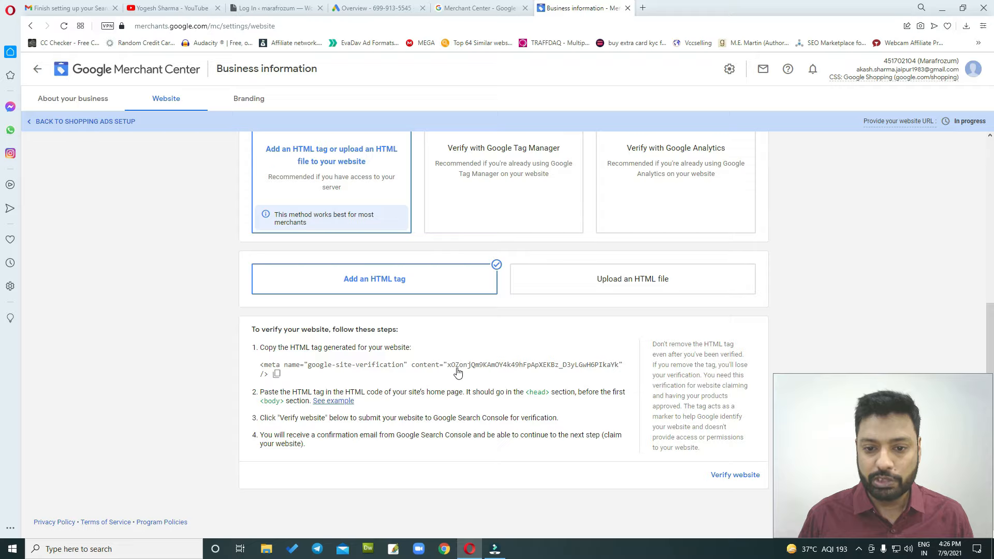
{"action": "left_click", "coordinate": [280, 7]}
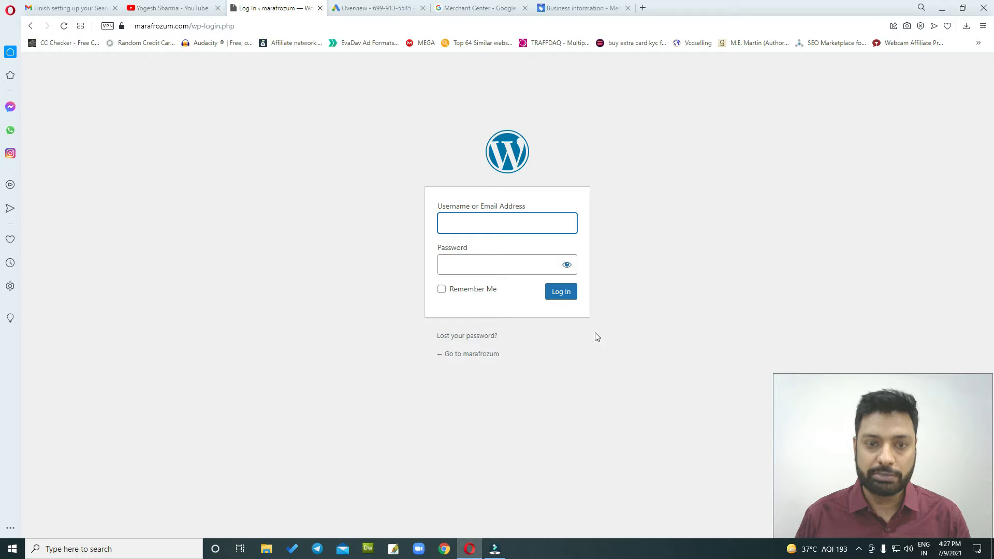
{"action": "mouse_move", "coordinate": [492, 553]}
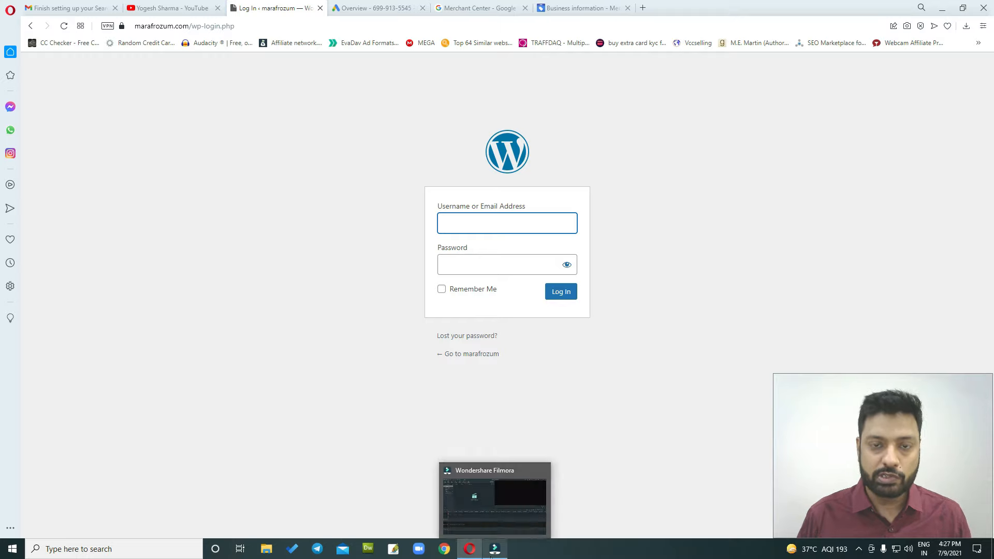
{"action": "left_click", "coordinate": [473, 490]}
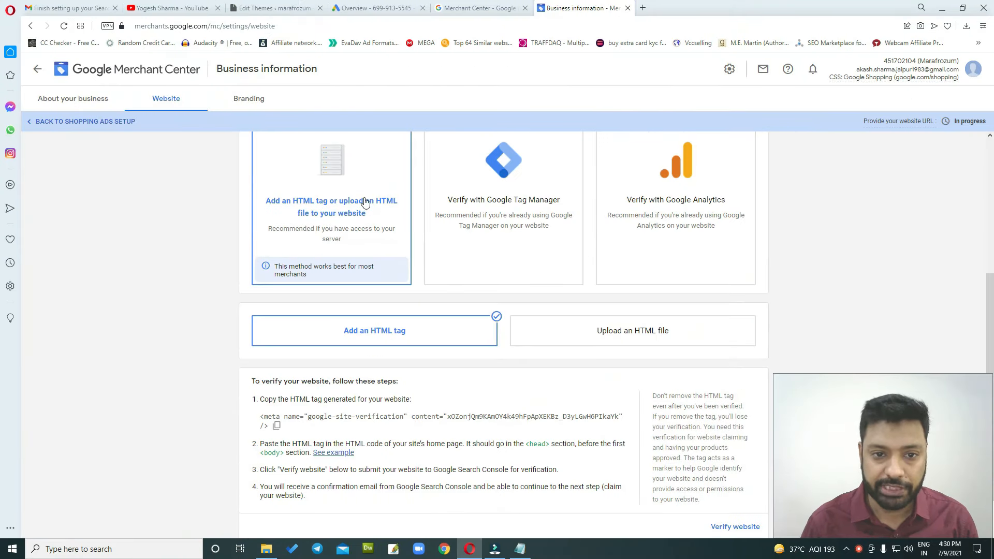
Verify the website using the HTML tag method and check its verification and claim status
{"action": "scroll", "coordinate": [751, 252], "scroll_direction": "down", "scroll_amount": 1}
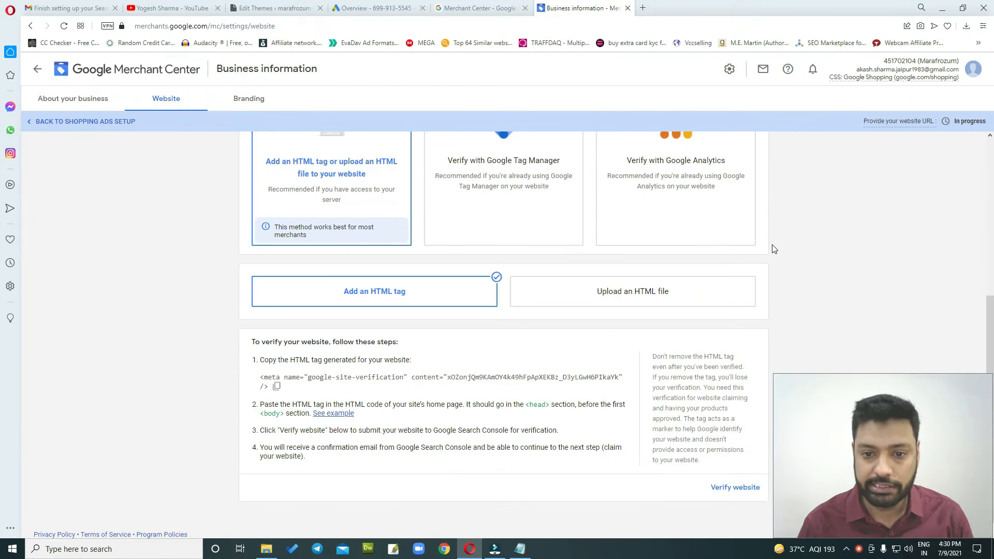
{"action": "left_click", "coordinate": [734, 482]}
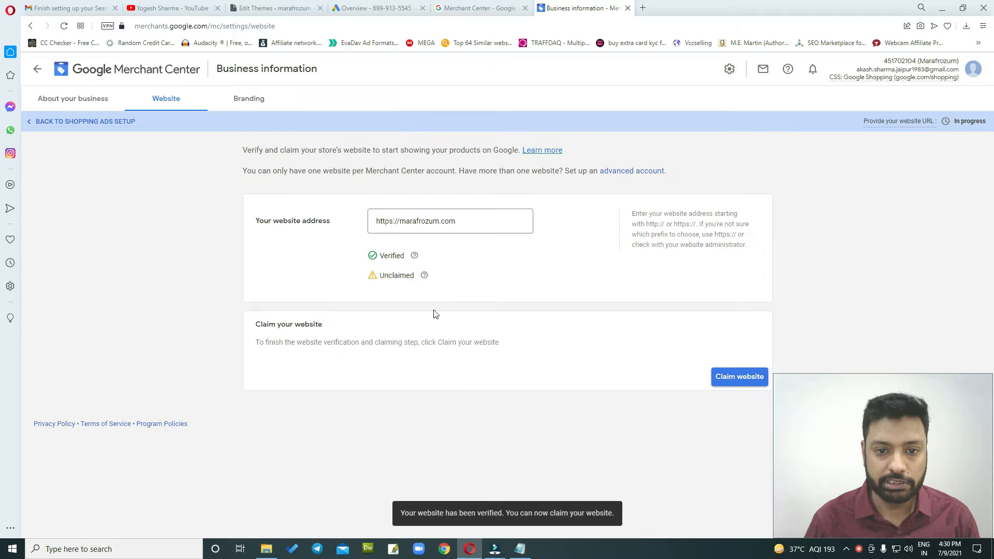
{"action": "left_click_drag", "start_coordinate": [359, 253], "coordinate": [404, 256]}
{"action": "left_click", "coordinate": [471, 262]}
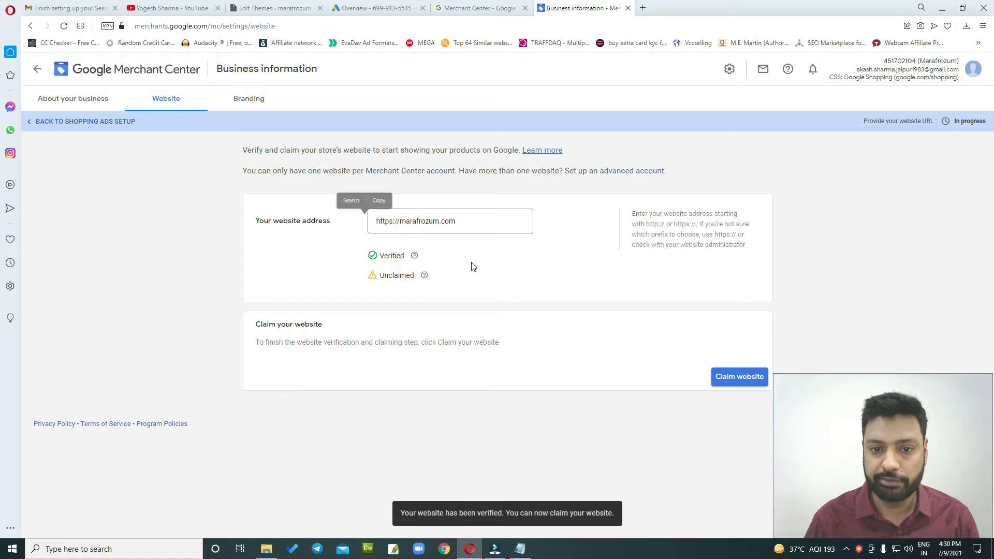
{"action": "left_click_drag", "start_coordinate": [353, 282], "coordinate": [357, 274]}
{"action": "left_click", "coordinate": [490, 285]}
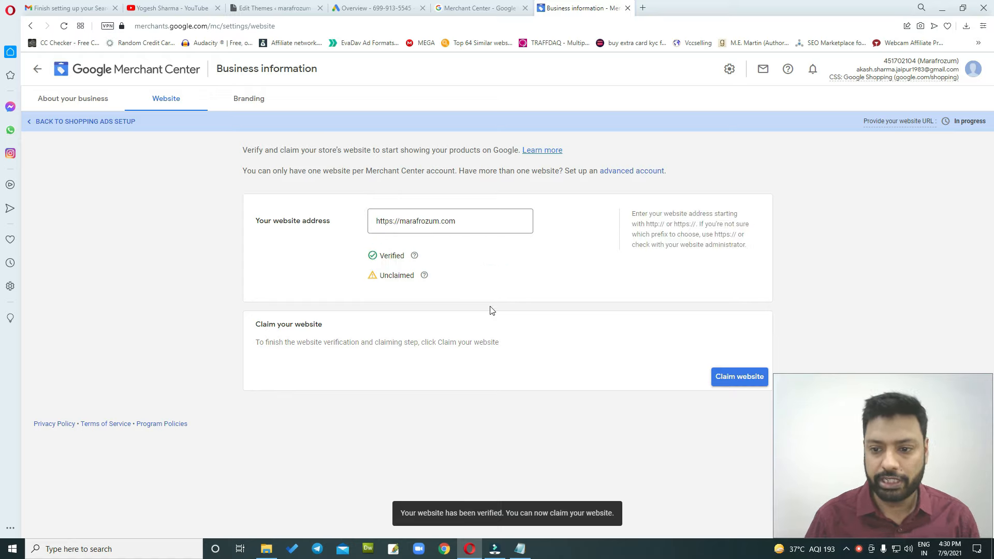
Claim the website for this Merchant Center account and confirm taking over the claim from the other account
{"action": "left_click", "coordinate": [738, 377]}
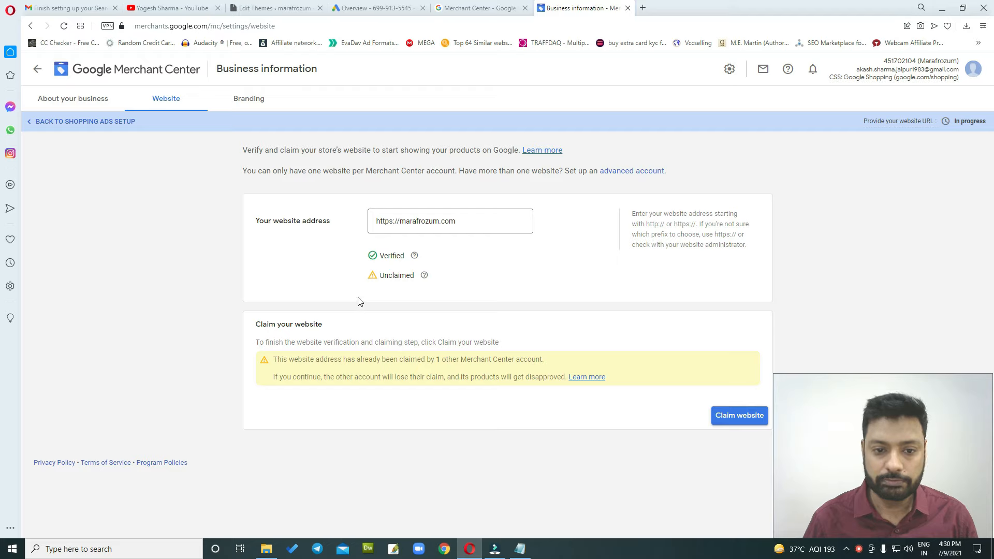
{"action": "left_click_drag", "start_coordinate": [338, 361], "coordinate": [562, 362]}
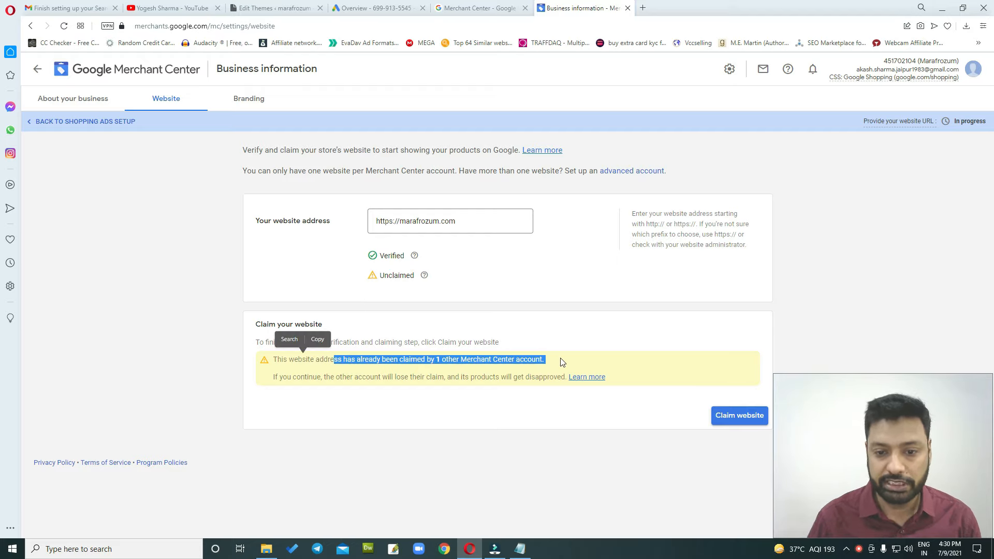
{"action": "left_click", "coordinate": [562, 361]}
{"action": "left_click_drag", "start_coordinate": [329, 377], "coordinate": [565, 377]}
{"action": "left_click", "coordinate": [561, 356]}
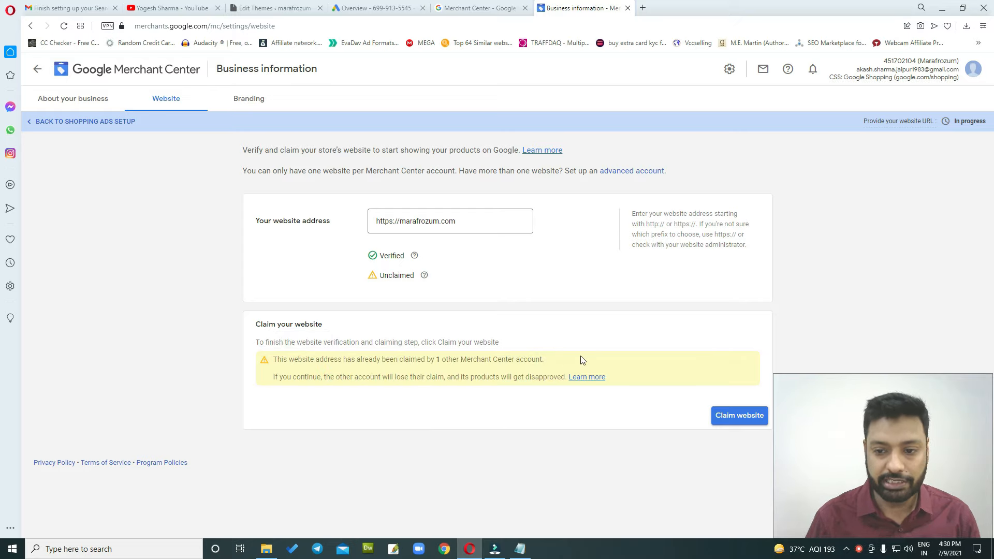
{"action": "left_click_drag", "start_coordinate": [499, 377], "coordinate": [407, 377]}
{"action": "left_click", "coordinate": [623, 426]}
{"action": "left_click", "coordinate": [740, 416]}
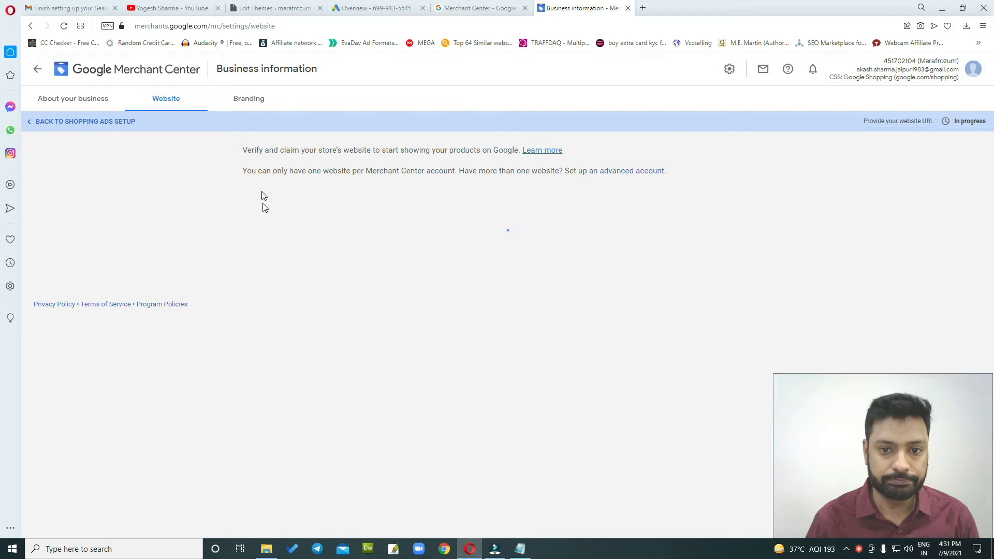
Return to the Shopping ads setup, start adding product data and choose the methods for uploading multiple products
{"action": "left_click", "coordinate": [82, 122]}
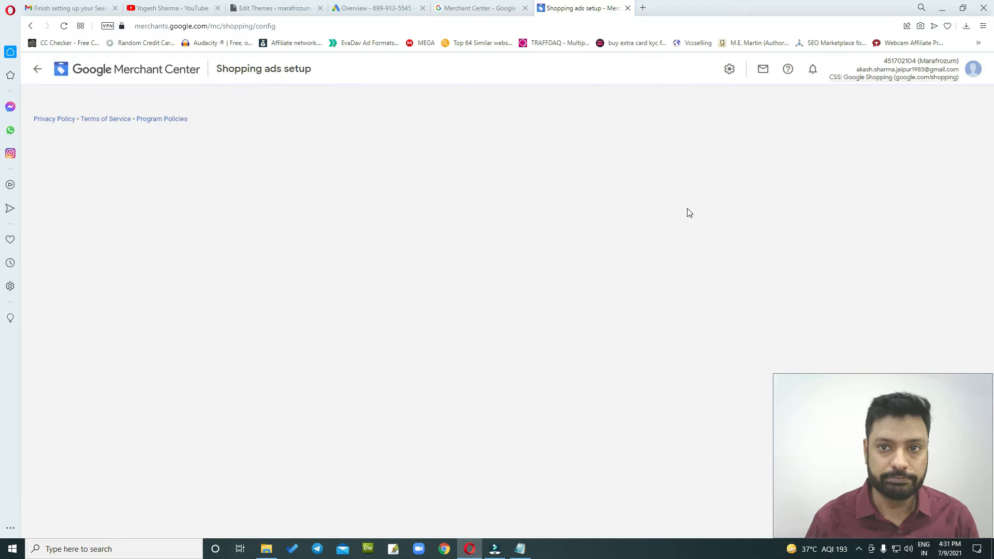
{"action": "scroll", "coordinate": [450, 330], "scroll_direction": "down", "scroll_amount": 1}
{"action": "scroll", "coordinate": [450, 330], "scroll_direction": "down", "scroll_amount": 3}
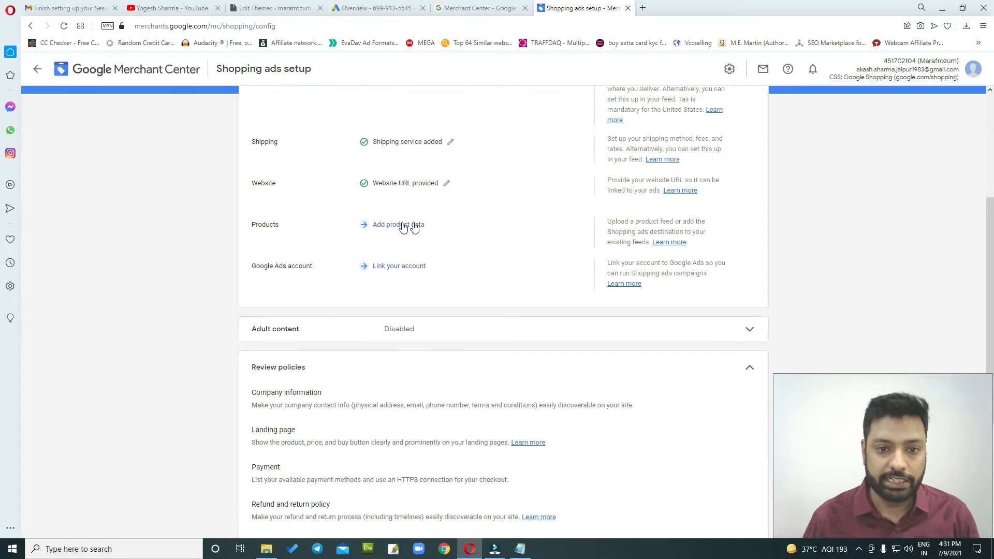
{"action": "left_click", "coordinate": [395, 228]}
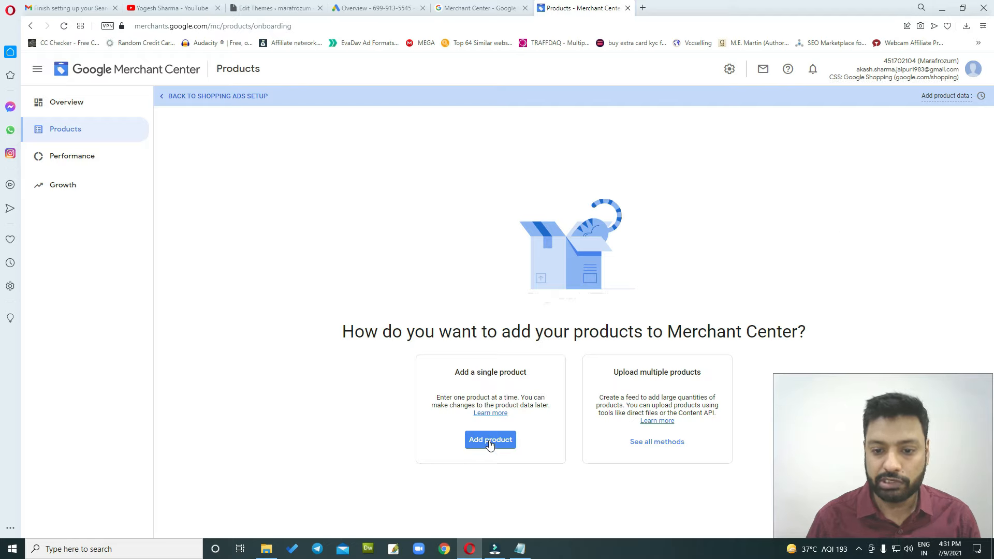
{"action": "left_click_drag", "start_coordinate": [607, 372], "coordinate": [712, 374]}
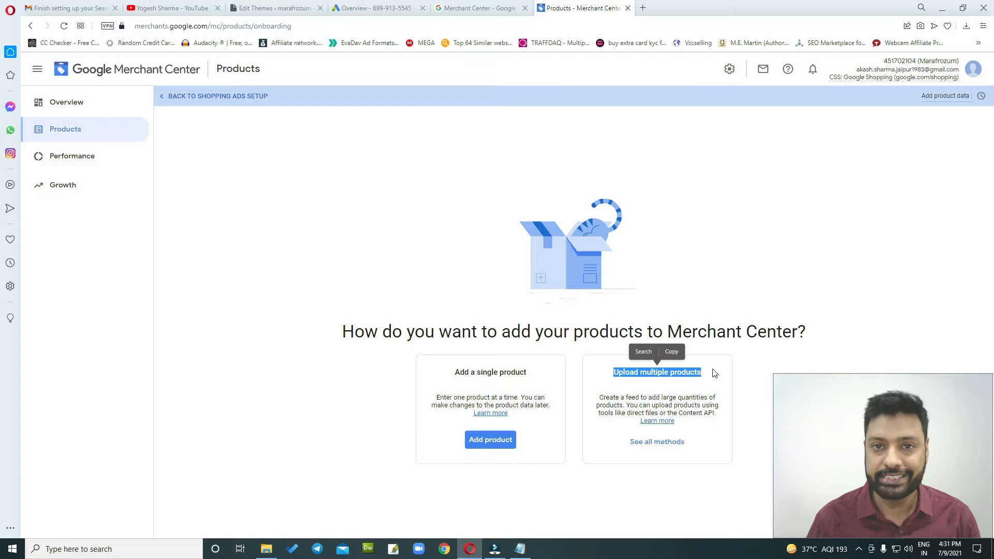
{"action": "left_click", "coordinate": [608, 378]}
{"action": "left_click_drag", "start_coordinate": [610, 372], "coordinate": [708, 377]}
{"action": "left_click", "coordinate": [661, 446]}
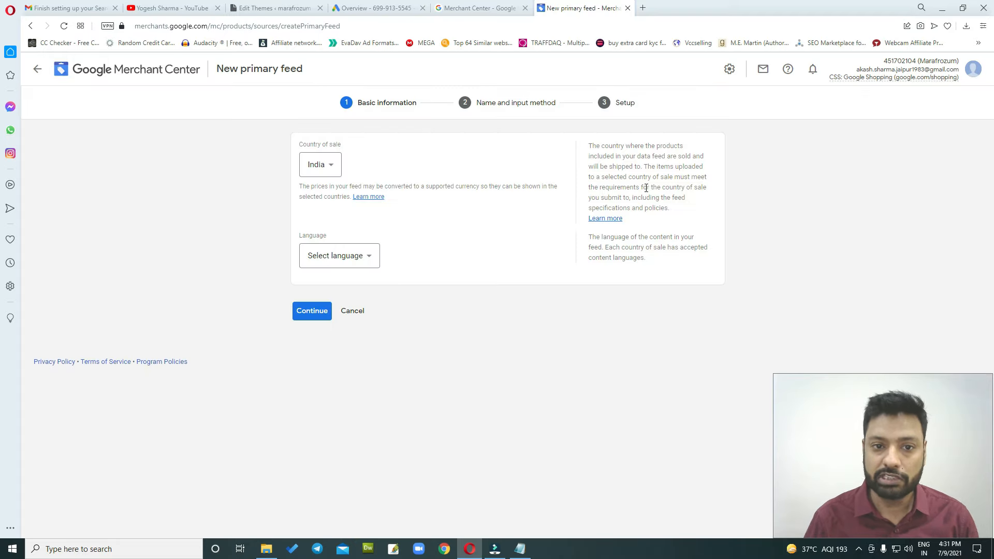
Set the new primary feed's country of sale to United States and its language to English, and continue
{"action": "left_click", "coordinate": [330, 173]}
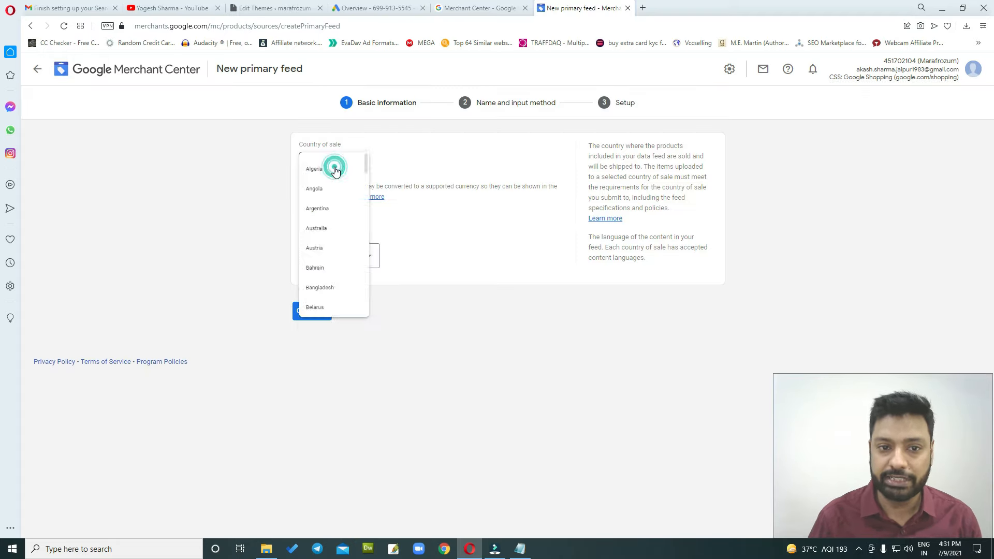
{"action": "scroll", "coordinate": [350, 265], "scroll_direction": "down", "scroll_amount": 18}
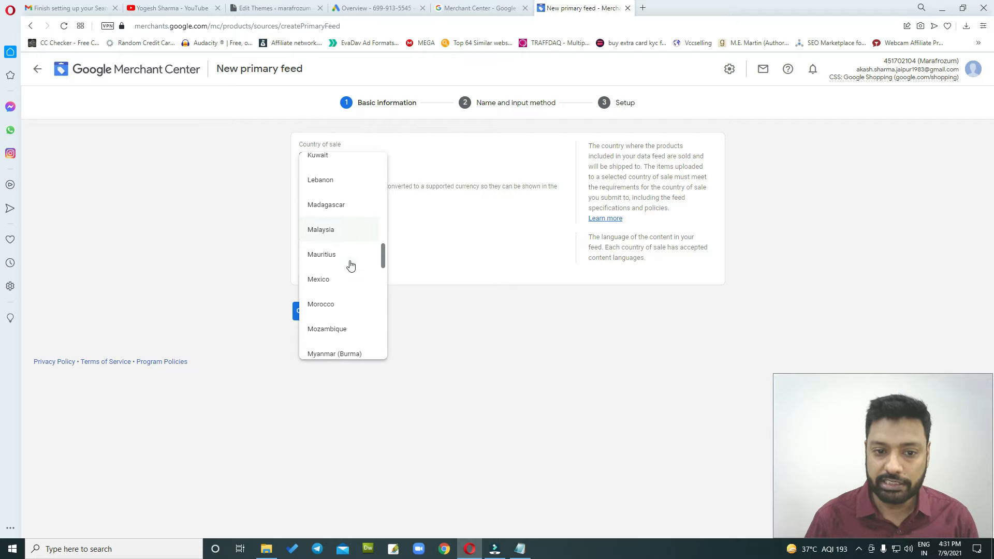
{"action": "left_click_drag", "start_coordinate": [383, 290], "coordinate": [378, 337]}
{"action": "left_click", "coordinate": [334, 318]}
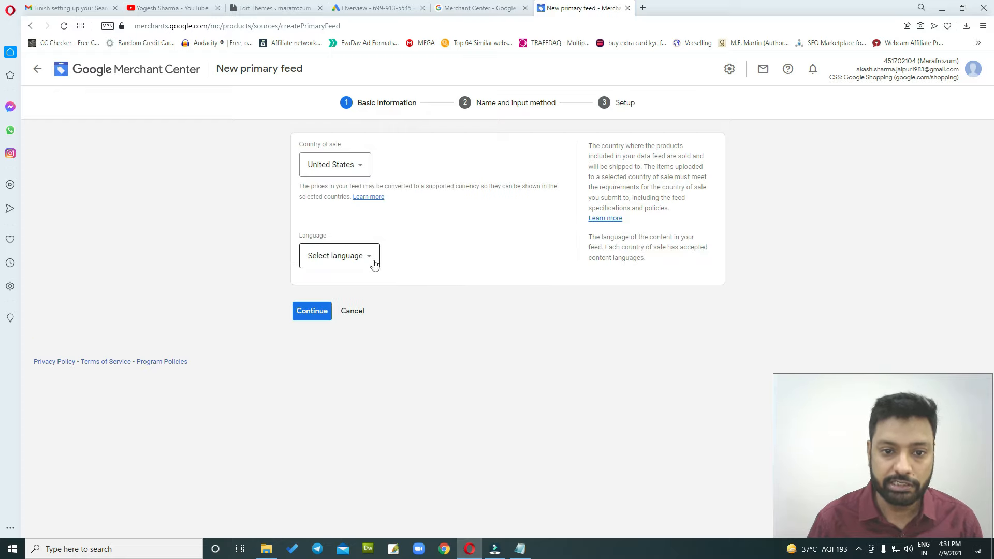
{"action": "left_click", "coordinate": [369, 259]}
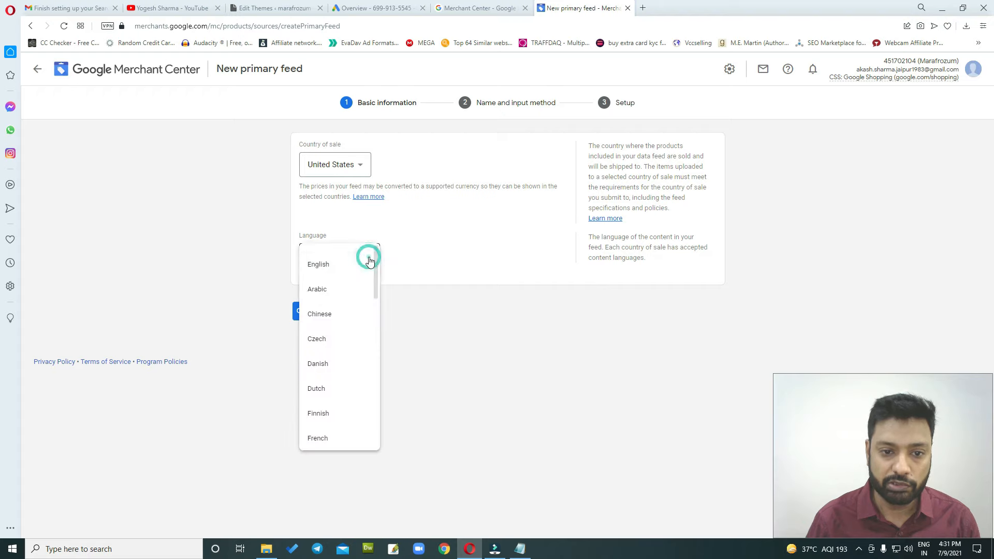
{"action": "left_click", "coordinate": [329, 268]}
{"action": "left_click", "coordinate": [312, 431]}
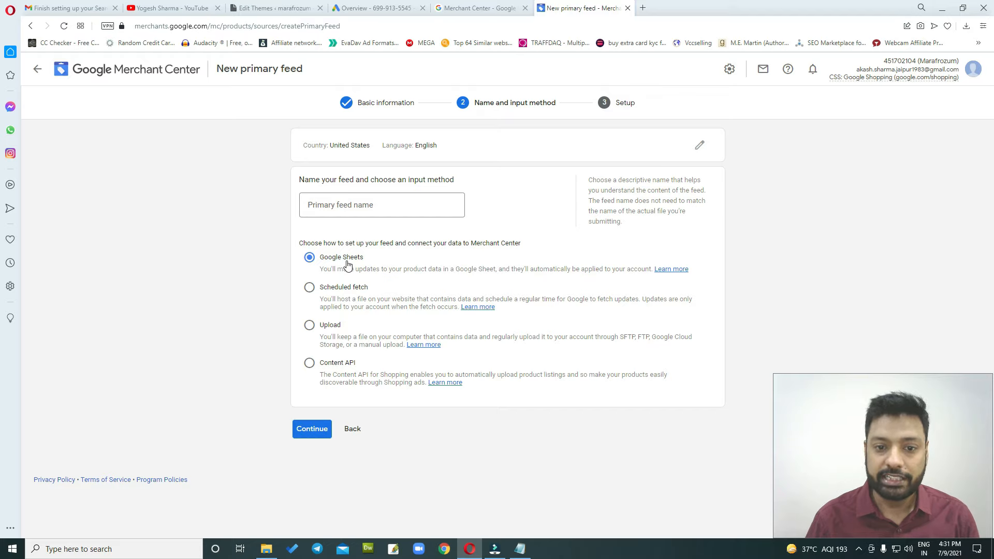
Name the primary feed "Amazon affiliate", keep Google Sheets as its input method and continue
{"action": "left_click", "coordinate": [321, 429]}
{"action": "left_click", "coordinate": [332, 207]}
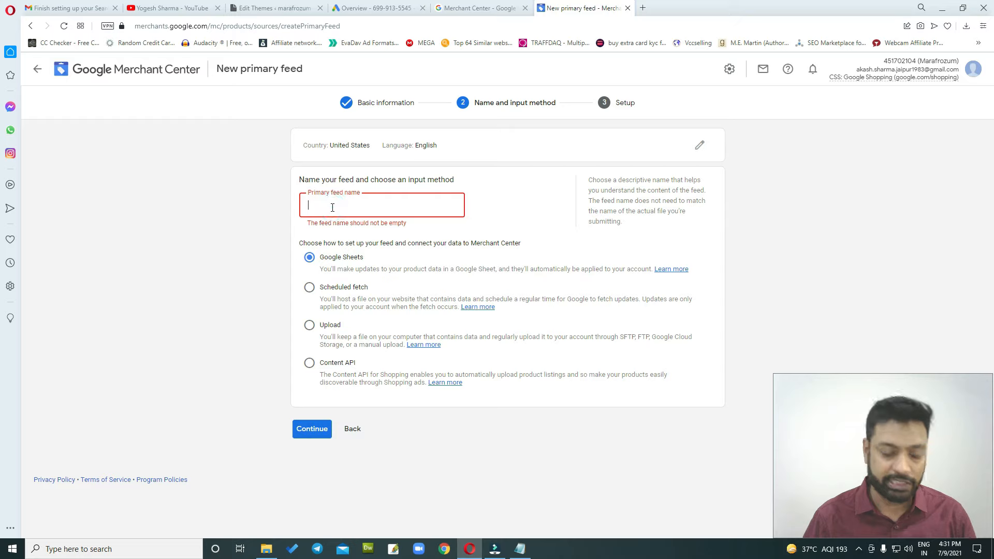
{"action": "type", "text": "A,ma"}
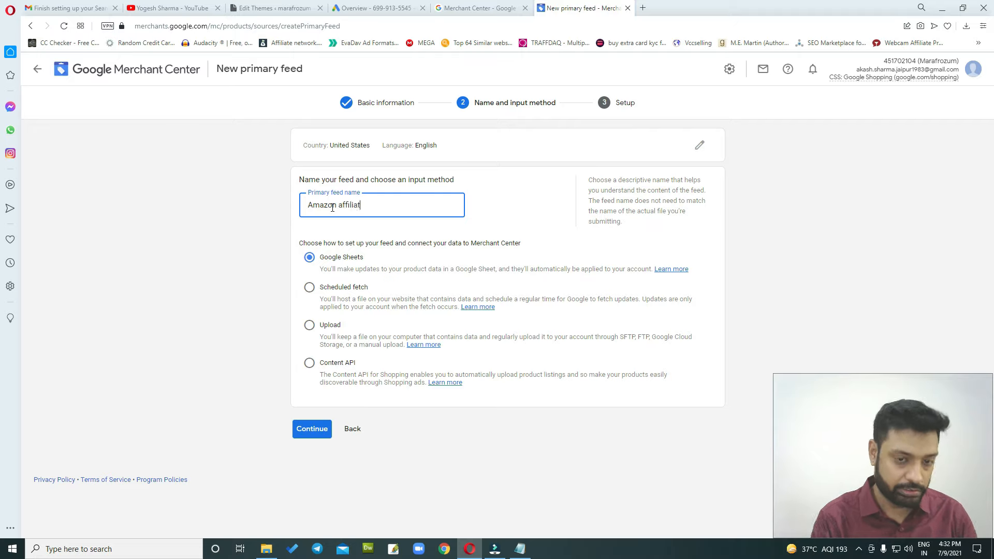
{"action": "left_click", "coordinate": [311, 428]}
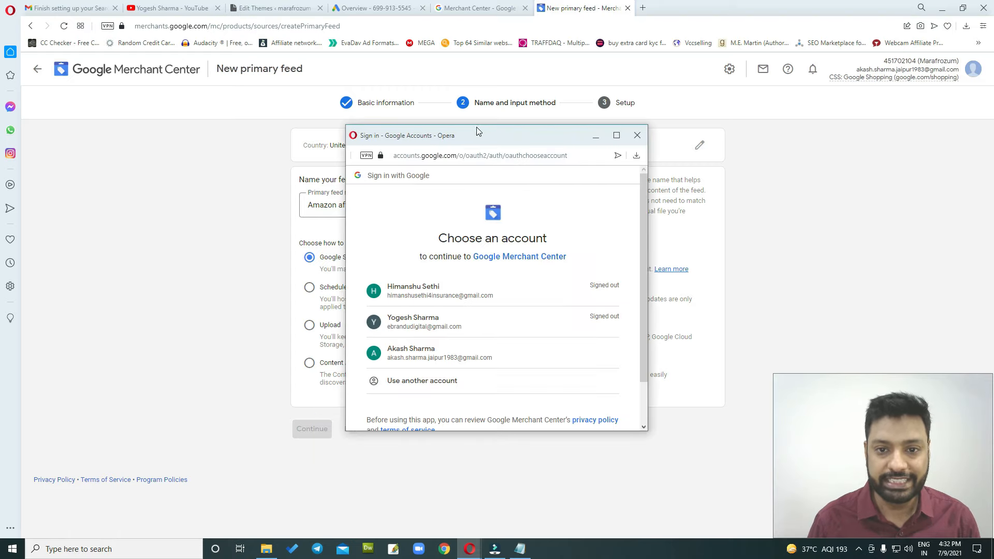
Choose the store owner's Google account and allow Merchant Center to access its Google Sheets spreadsheets
{"action": "left_click", "coordinate": [408, 348]}
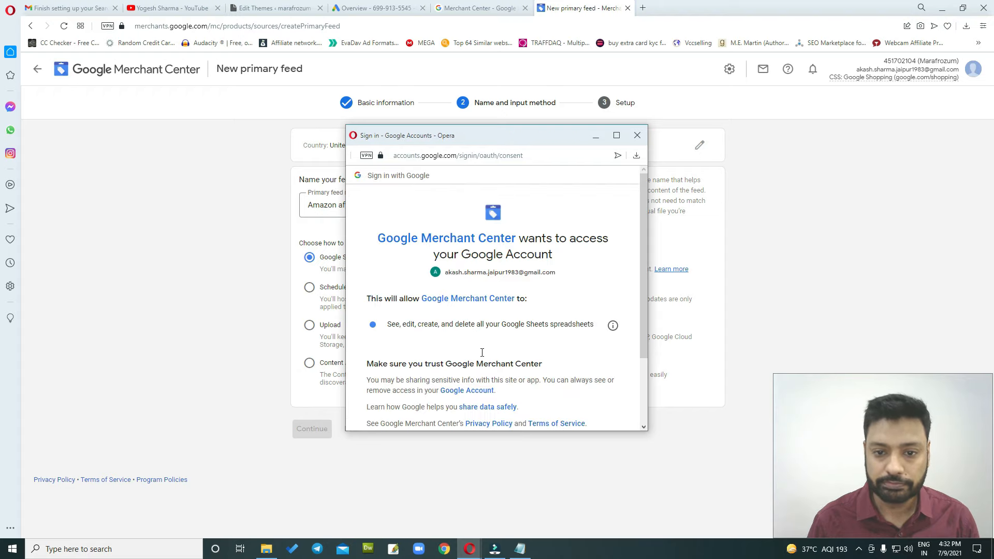
{"action": "scroll", "coordinate": [482, 352], "scroll_direction": "down", "scroll_amount": 3}
{"action": "left_click", "coordinate": [595, 366]}
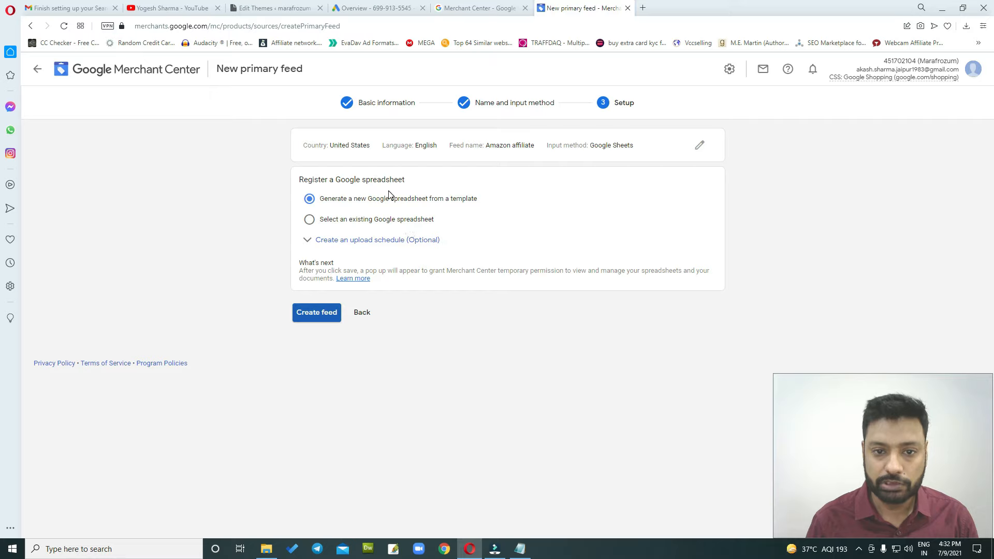
Start creating the feed with a new template-based Google spreadsheet and allow Merchant Center to access the Google Drive files
{"action": "left_click", "coordinate": [321, 313]}
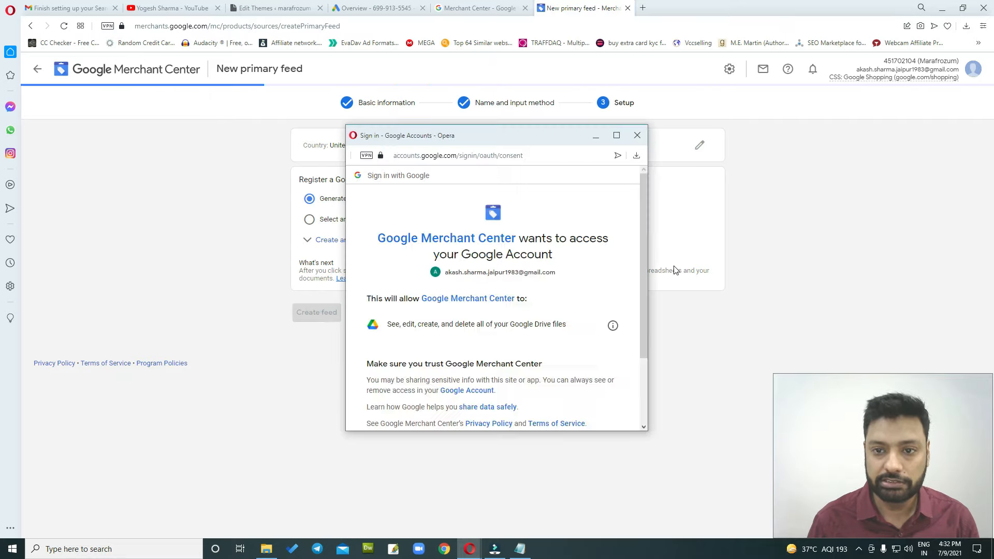
{"action": "scroll", "coordinate": [569, 357], "scroll_direction": "down", "scroll_amount": 3}
{"action": "left_click", "coordinate": [597, 363]}
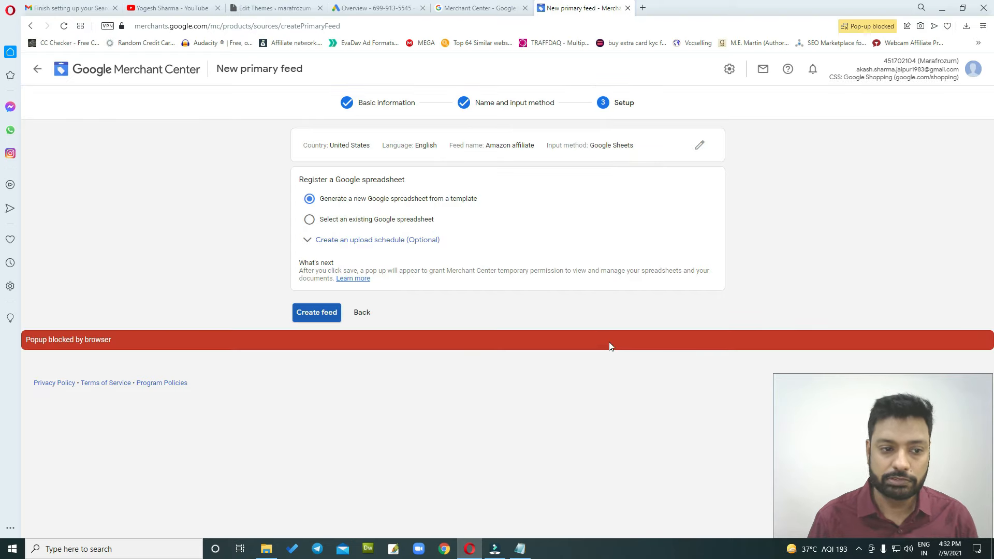
Always allow pop-ups from merchants.google.com and create the feed again
{"action": "left_click", "coordinate": [868, 26]}
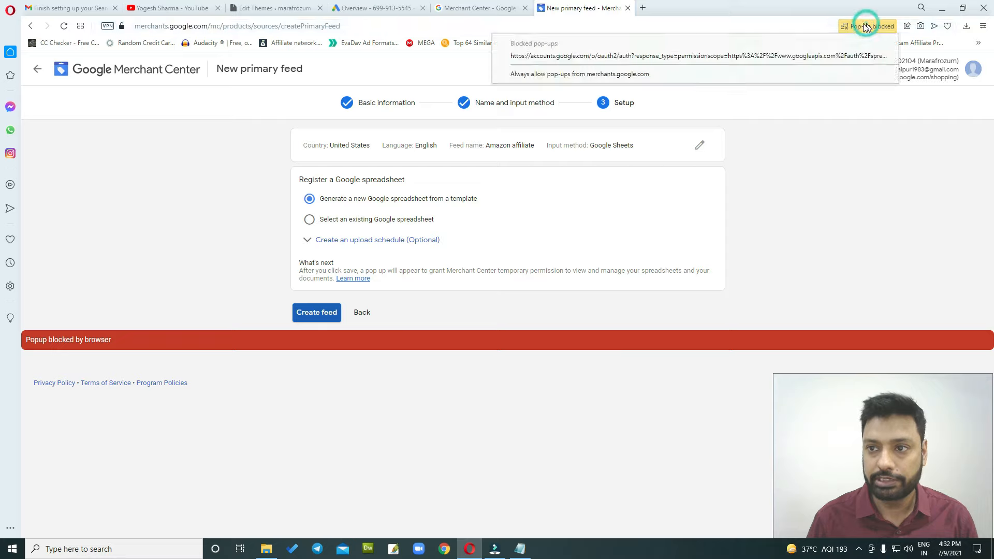
{"action": "left_click", "coordinate": [564, 74]}
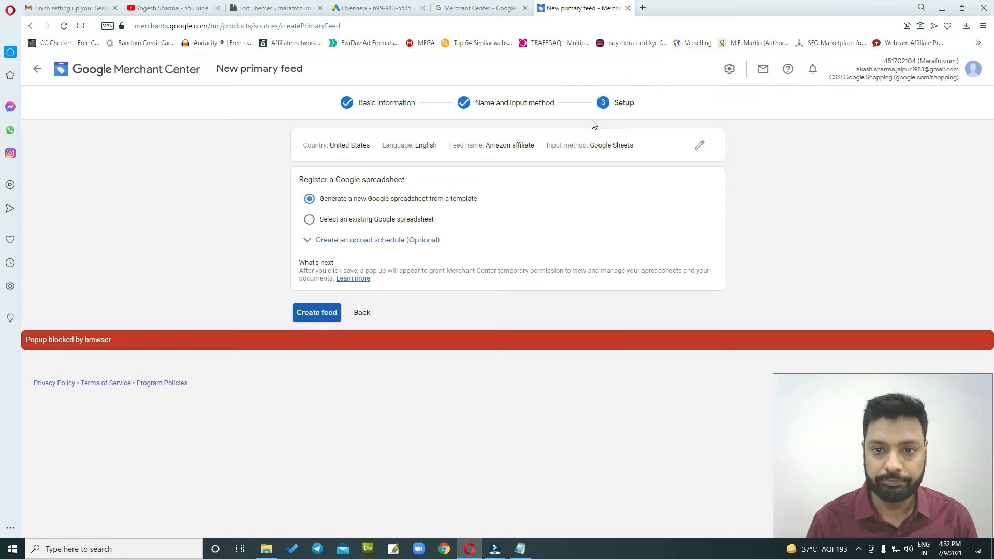
{"action": "left_click", "coordinate": [313, 318]}
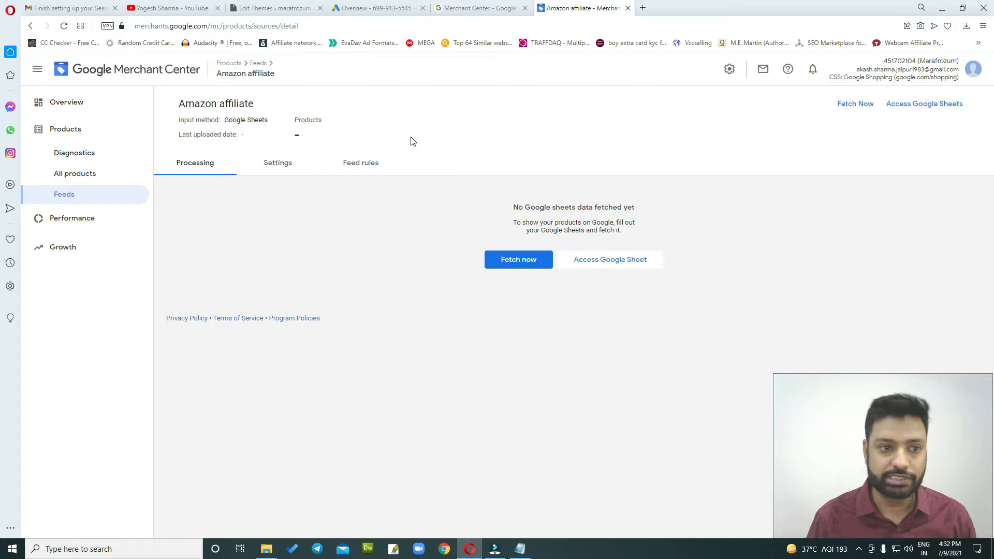
View the product diagnostics and check the account overview for notices and Shopping ads setup progress
{"action": "left_click", "coordinate": [72, 137]}
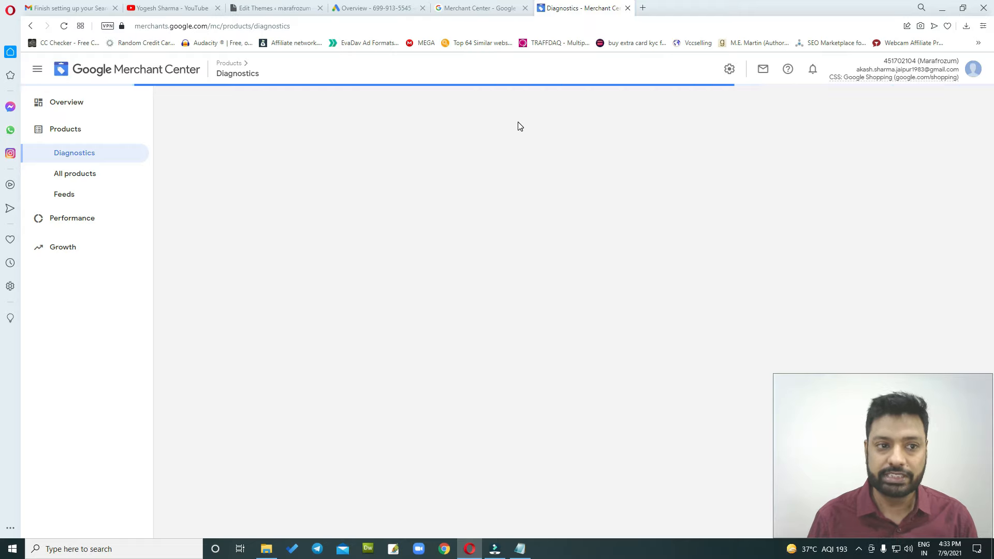
{"action": "left_click", "coordinate": [66, 101]}
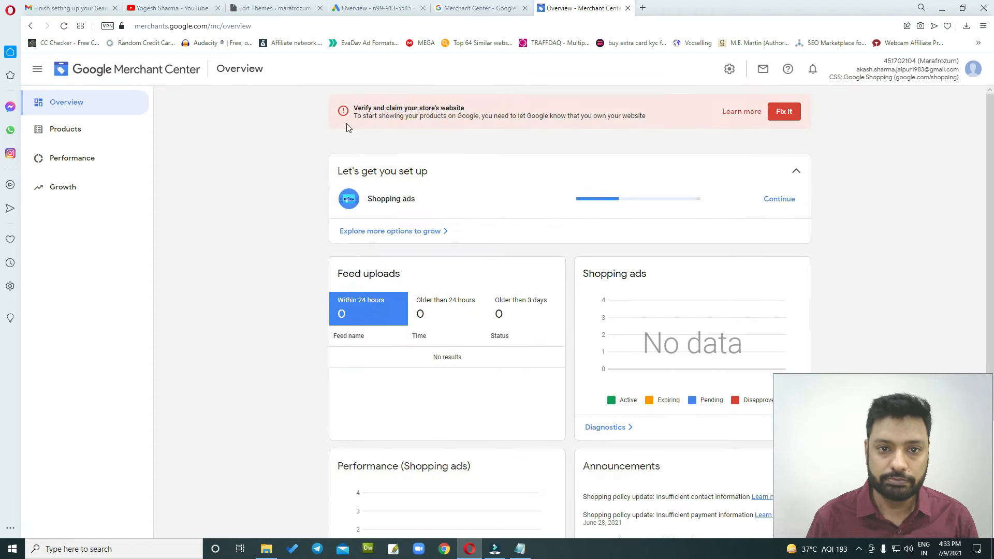
{"action": "left_click_drag", "start_coordinate": [368, 110], "coordinate": [467, 109]}
{"action": "left_click", "coordinate": [500, 115]}
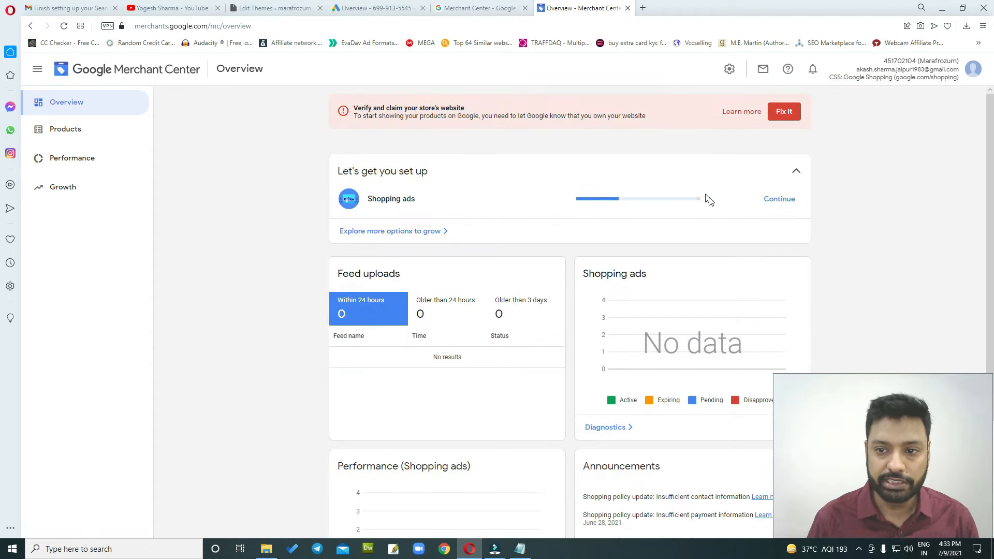
Continue the Shopping ads setup with the product data task and start adding an individual product
{"action": "left_click", "coordinate": [779, 198]}
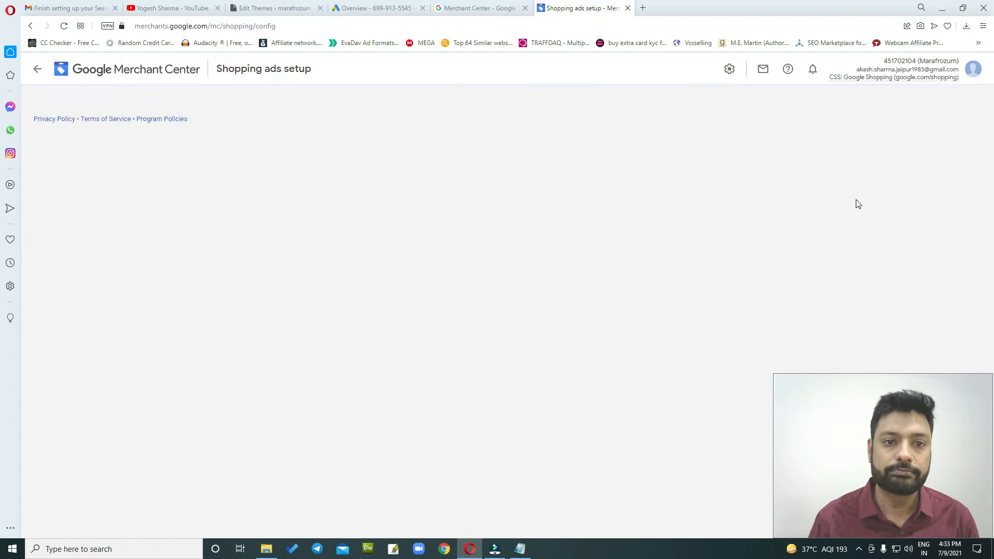
{"action": "scroll", "coordinate": [515, 345], "scroll_direction": "down", "scroll_amount": 4}
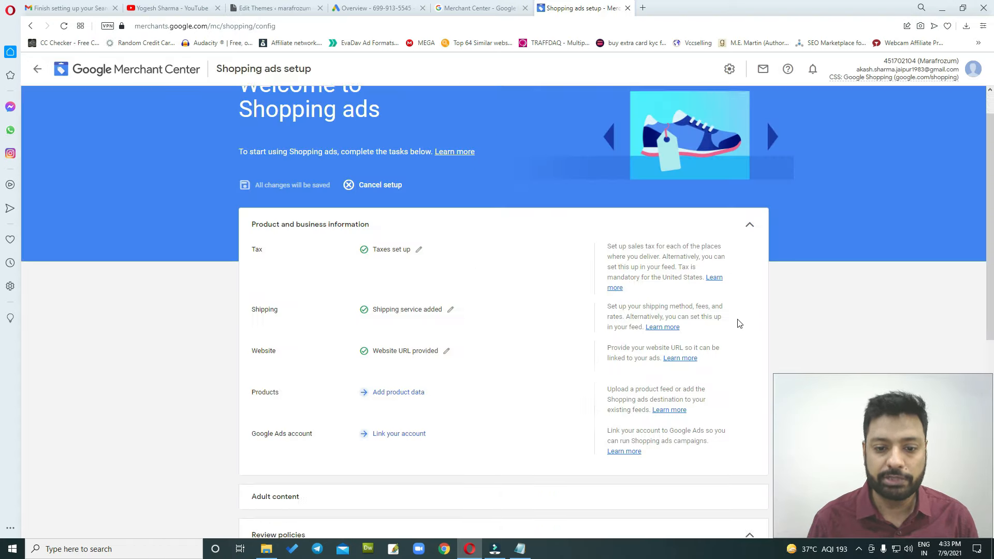
{"action": "left_click", "coordinate": [403, 231]}
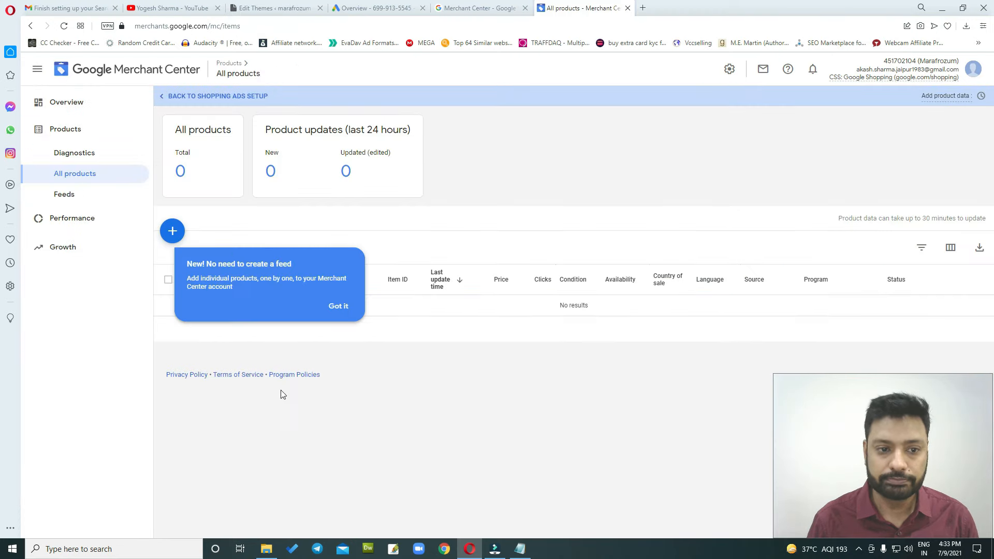
{"action": "left_click", "coordinate": [176, 232]}
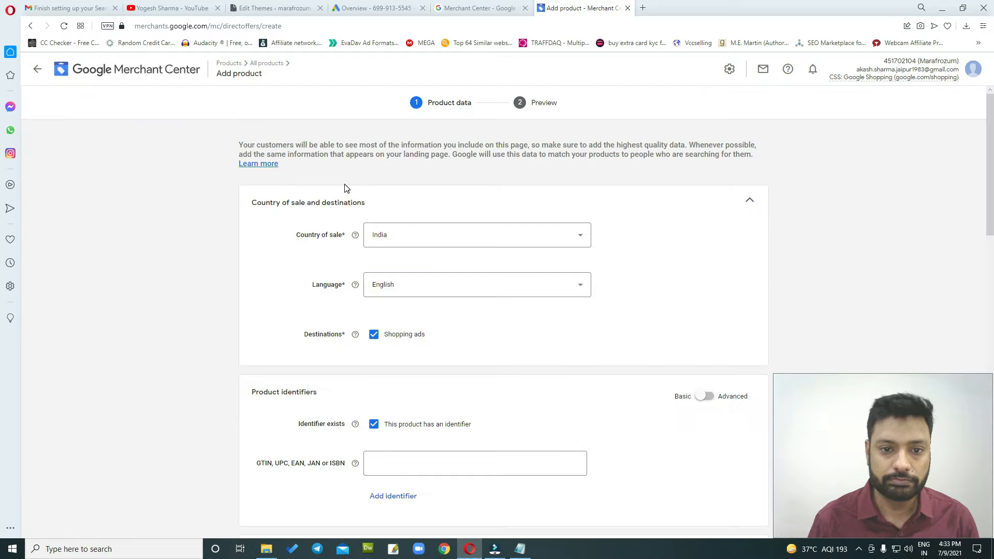
Set the product's country of sale to United States, keeping English as the language and leaving the GTIN empty
{"action": "scroll", "coordinate": [600, 255], "scroll_direction": "down", "scroll_amount": 2}
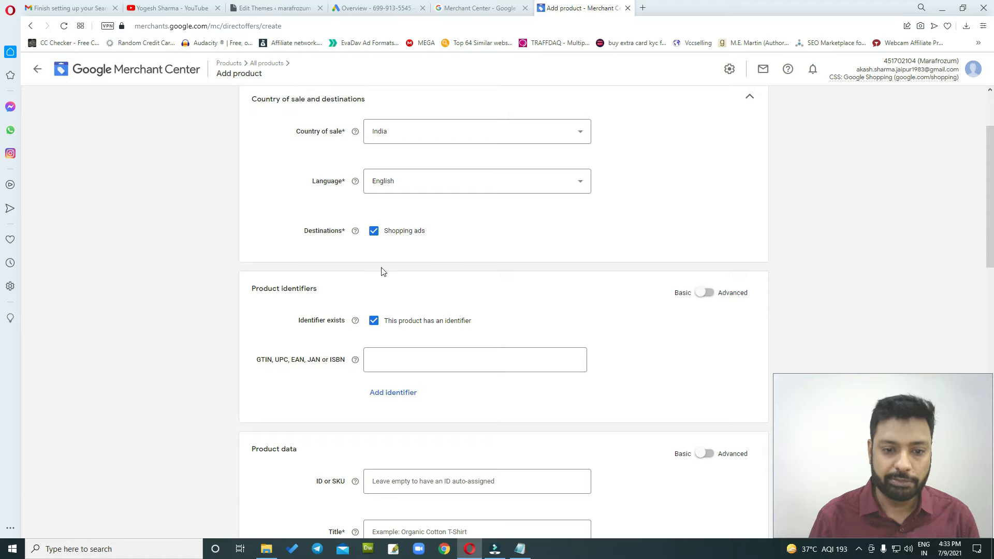
{"action": "left_click", "coordinate": [395, 134]}
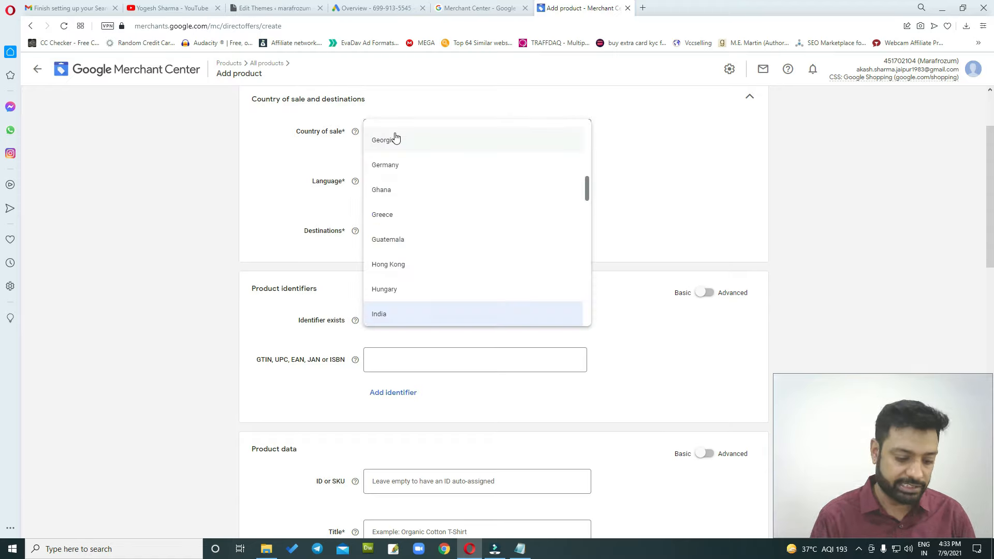
{"action": "scroll", "coordinate": [395, 137], "scroll_direction": "down", "scroll_amount": 20}
{"action": "scroll", "coordinate": [418, 249], "scroll_direction": "down", "scroll_amount": 3}
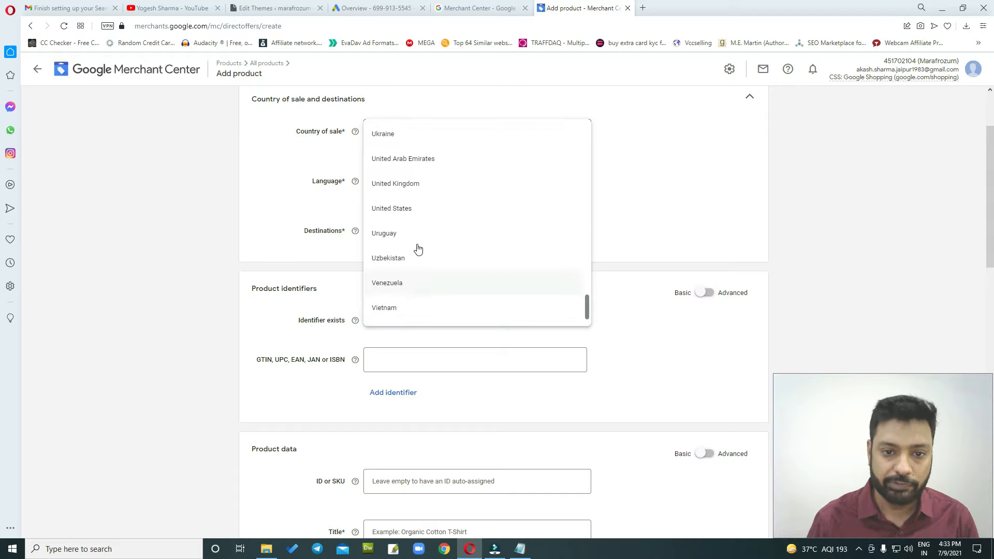
{"action": "left_click", "coordinate": [388, 177]}
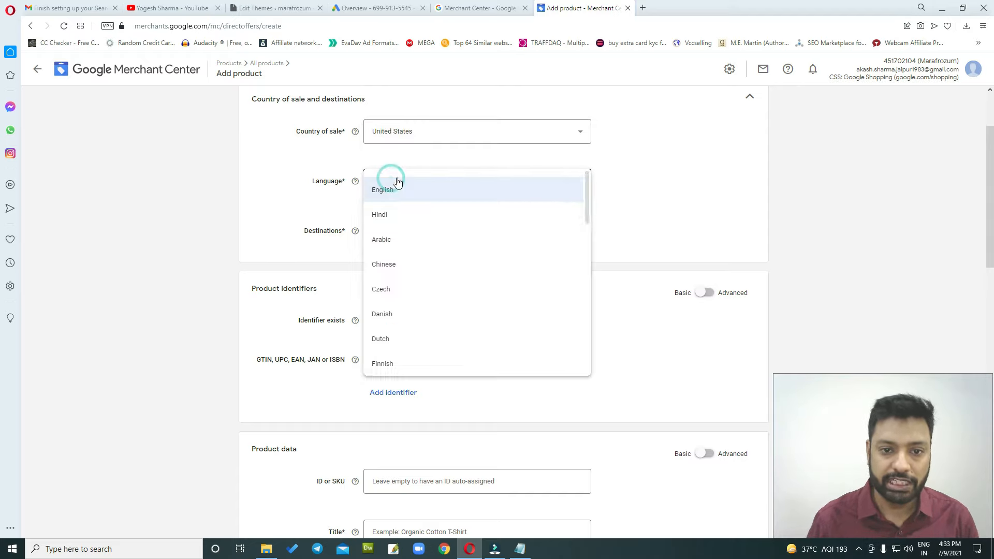
{"action": "left_click", "coordinate": [648, 160]}
{"action": "scroll", "coordinate": [619, 219], "scroll_direction": "down", "scroll_amount": 1}
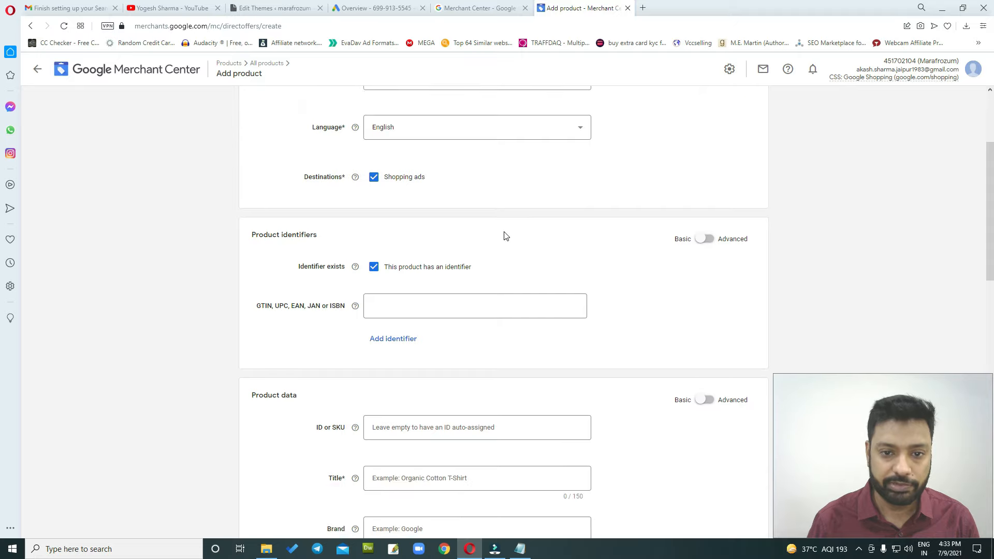
{"action": "scroll", "coordinate": [504, 235], "scroll_direction": "down", "scroll_amount": 2}
{"action": "left_click", "coordinate": [375, 204]}
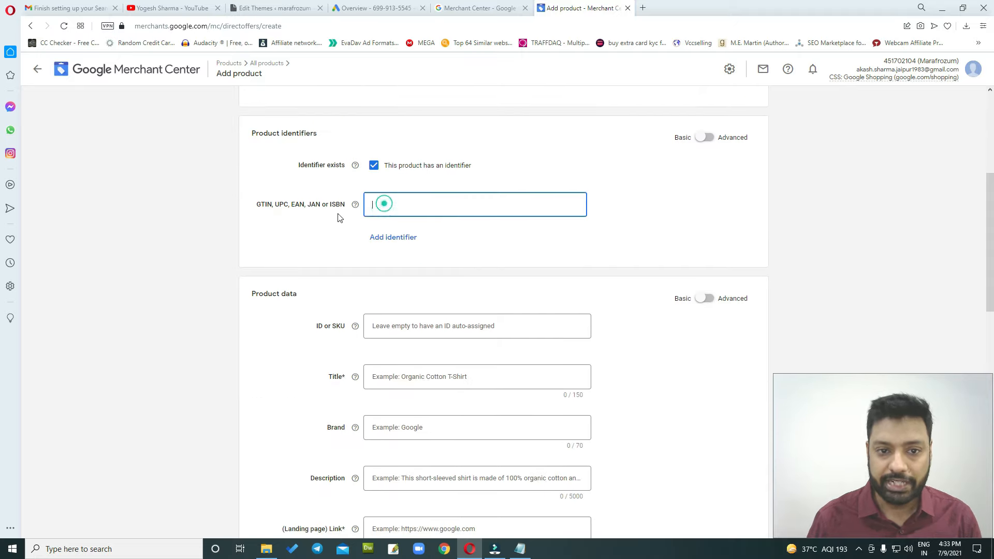
Visit the marafrozum storefront from its WordPress admin and open the PlaySation 4 Pro 1TB Black Edition product page
{"action": "scroll", "coordinate": [343, 239], "scroll_direction": "down", "scroll_amount": 2}
{"action": "left_click", "coordinate": [396, 222]}
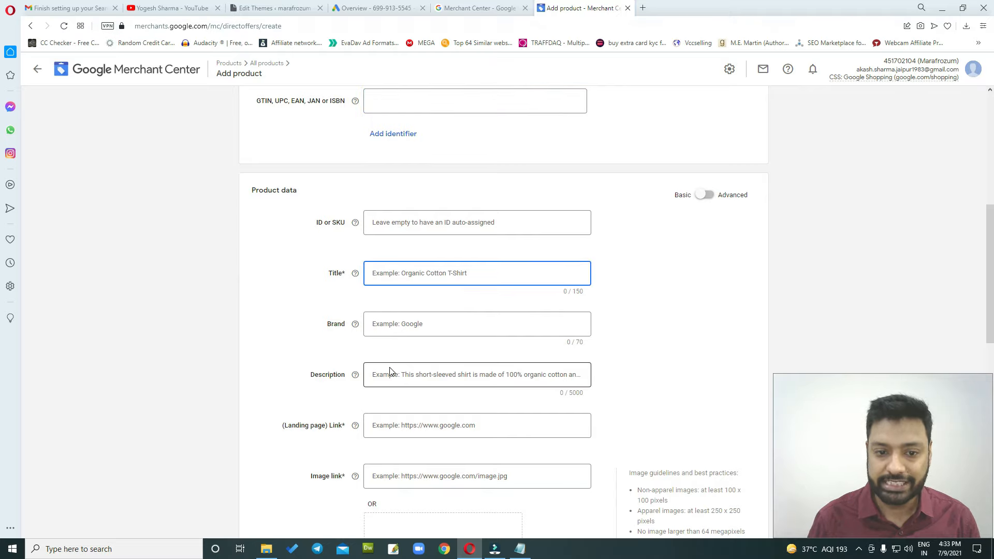
{"action": "scroll", "coordinate": [306, 346], "scroll_direction": "down", "scroll_amount": 1}
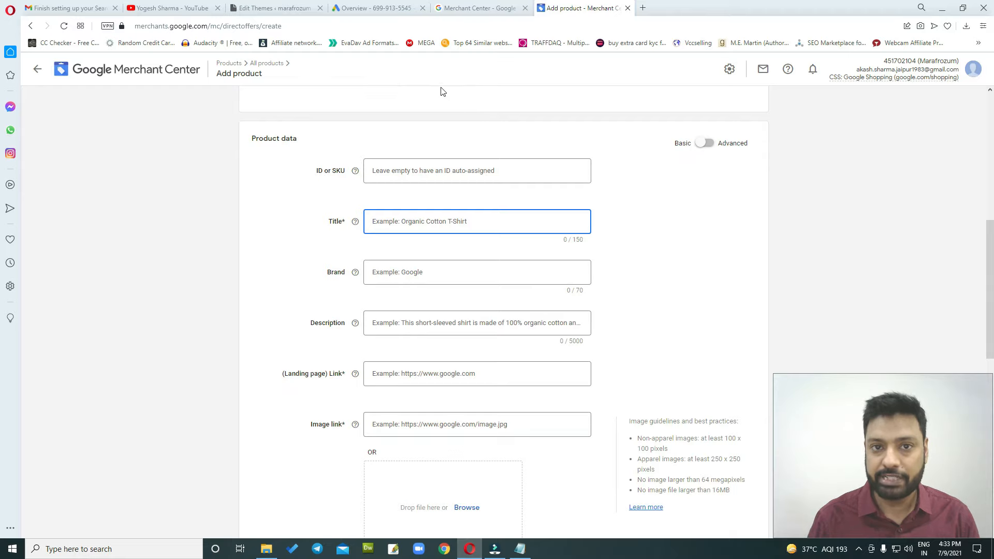
{"action": "left_click", "coordinate": [458, 9]}
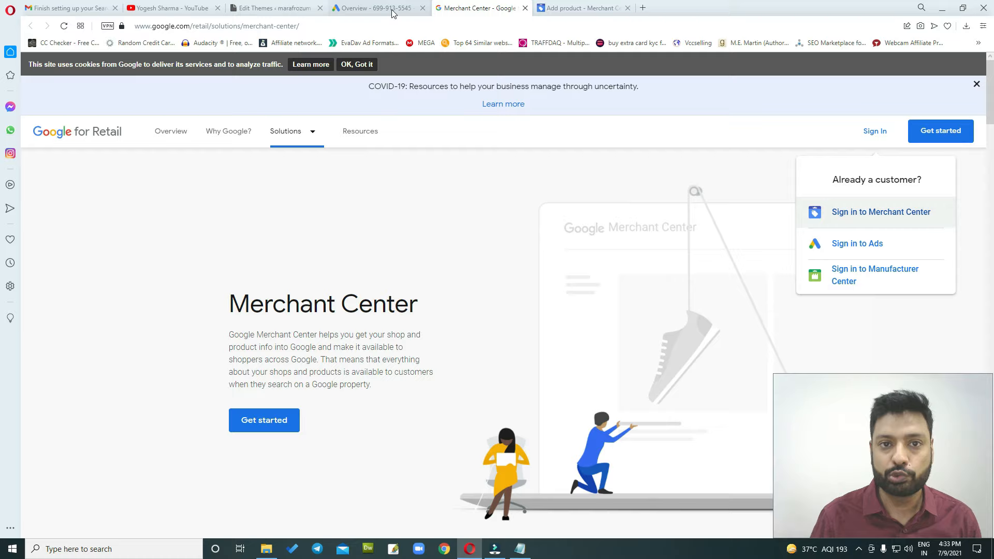
{"action": "left_click", "coordinate": [392, 11]}
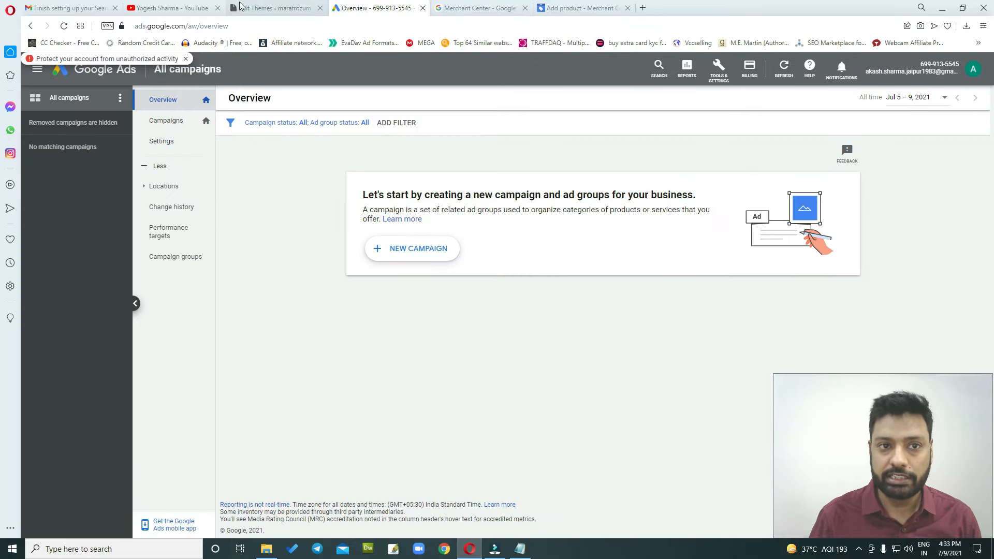
{"action": "left_click", "coordinate": [274, 8]}
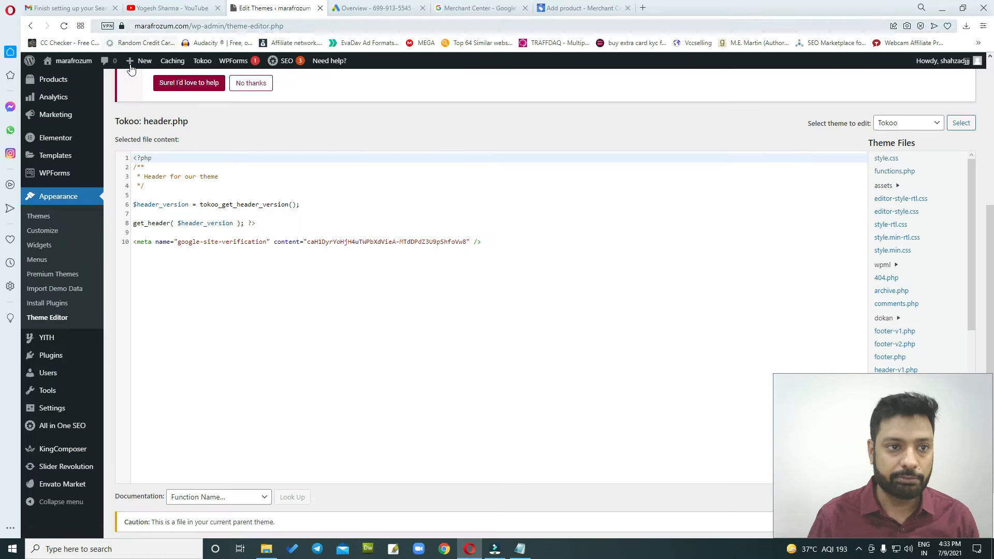
{"action": "mouse_move", "coordinate": [70, 61]}
{"action": "left_click", "coordinate": [57, 78]}
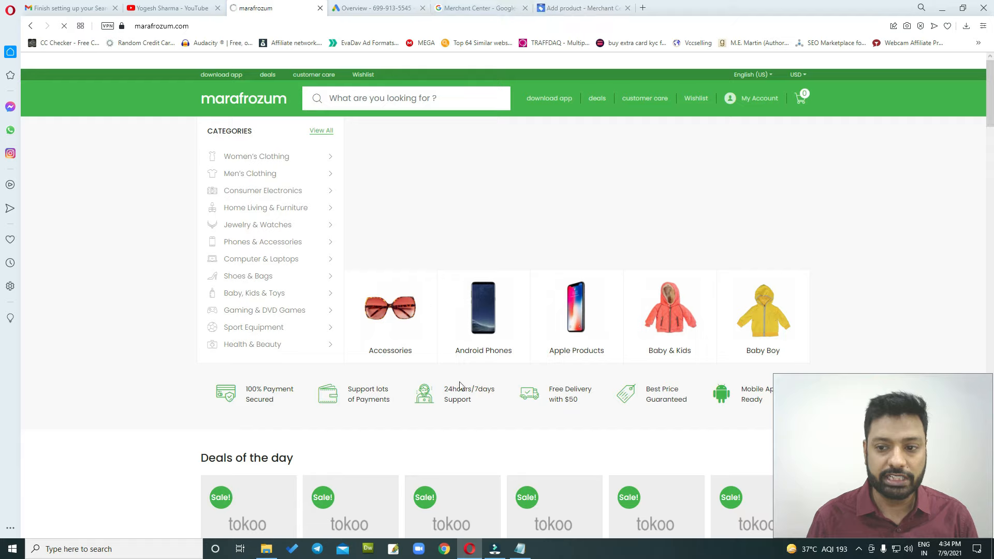
{"action": "scroll", "coordinate": [881, 277], "scroll_direction": "down", "scroll_amount": 10}
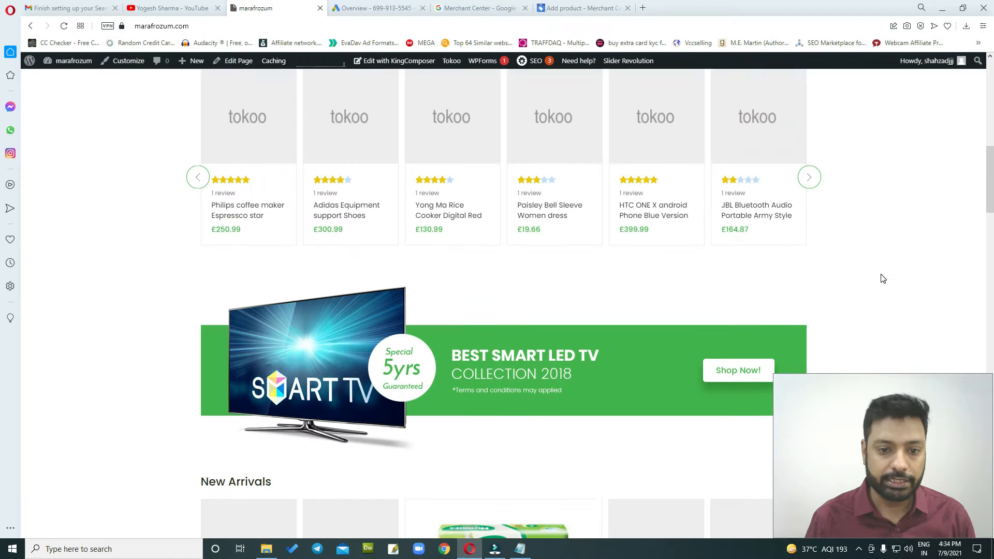
{"action": "scroll", "coordinate": [881, 278], "scroll_direction": "down", "scroll_amount": 15}
{"action": "left_click", "coordinate": [287, 158]}
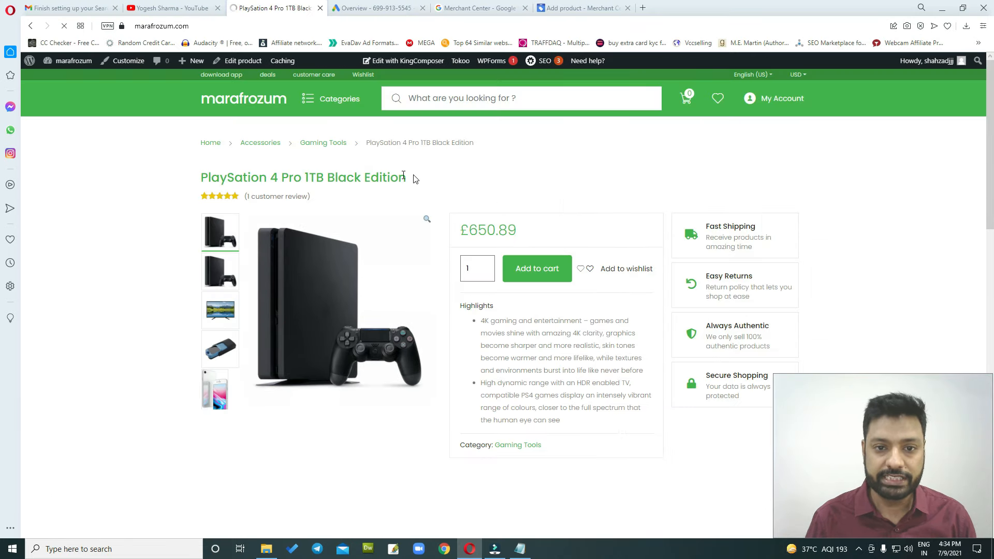
Copy the product name "PlaySation 4 Pro 1TB Black Edition" from the store page into the Merchant Center product title
{"action": "mouse_move", "coordinate": [407, 178]}
{"action": "left_mouse_down"}
{"action": "mouse_move", "coordinate": [200, 179]}
{"action": "mouse_move", "coordinate": [407, 177]}
{"action": "left_mouse_up"}
{"action": "right_click", "coordinate": [242, 182]}
{"action": "left_click", "coordinate": [181, 177]}
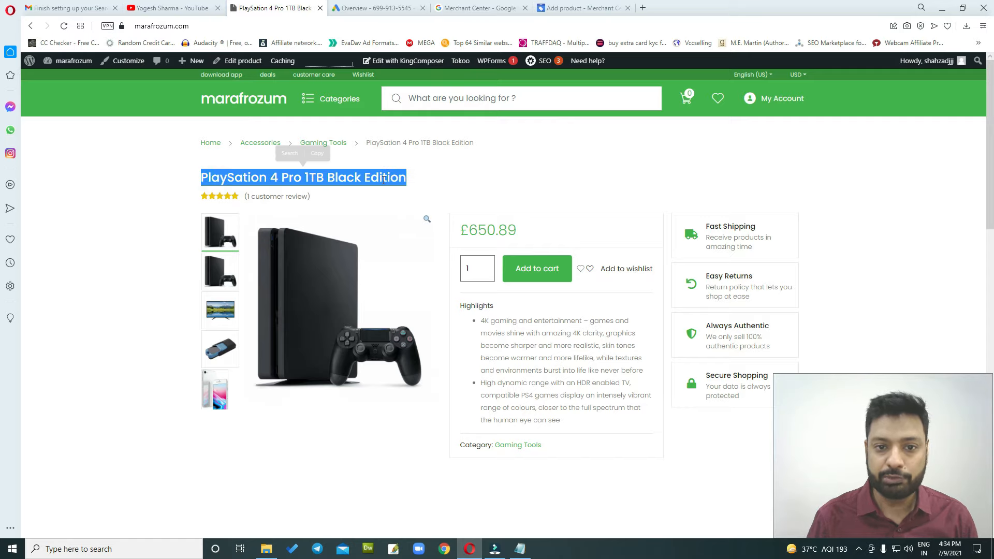
{"action": "right_click", "coordinate": [383, 180]}
{"action": "left_click", "coordinate": [402, 217]}
{"action": "left_click", "coordinate": [583, 8]}
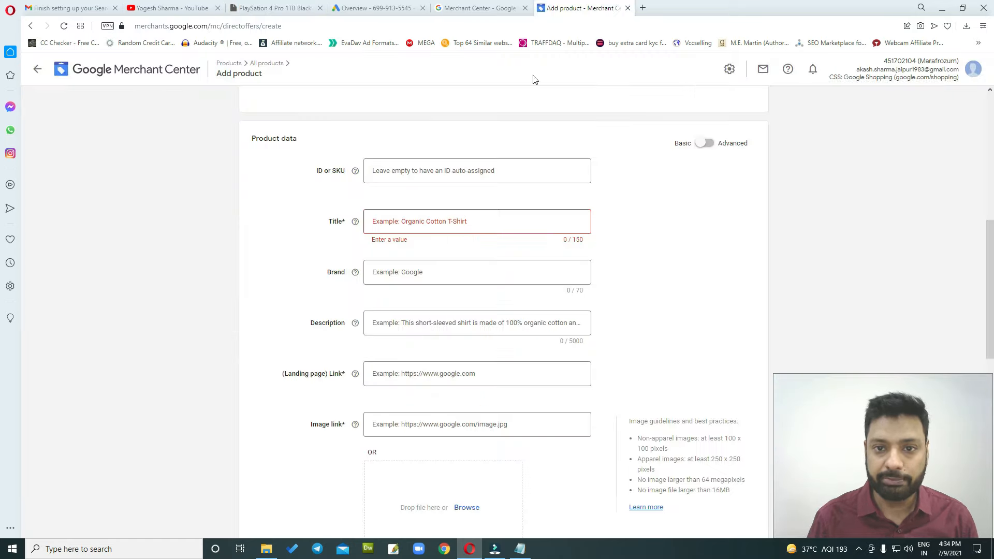
{"action": "left_click", "coordinate": [433, 223]}
{"action": "key", "text": "ctrl+v"}
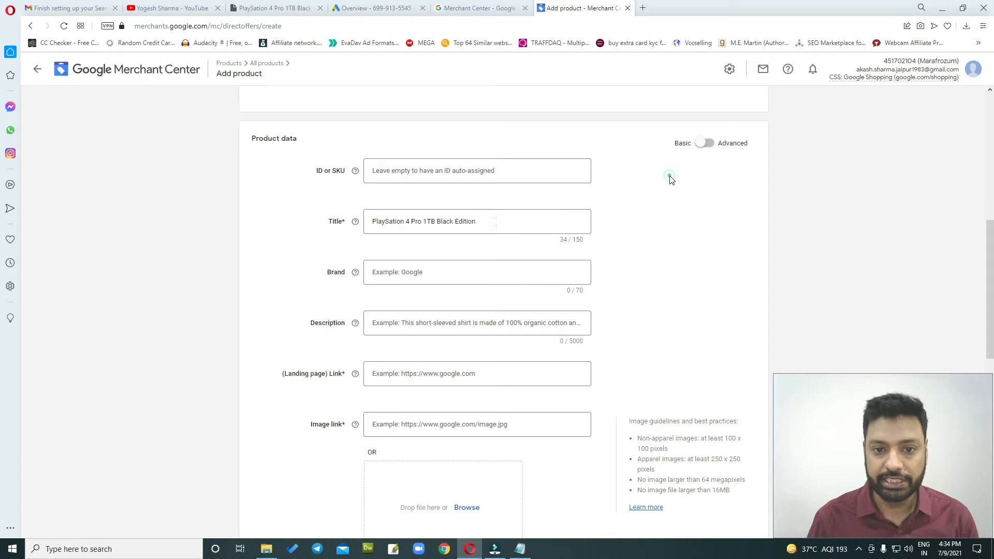
Copy both highlights from the store's product page into the product description and separate them with a blank line
{"action": "left_click", "coordinate": [275, 8]}
{"action": "scroll", "coordinate": [535, 254], "scroll_direction": "down", "scroll_amount": 1}
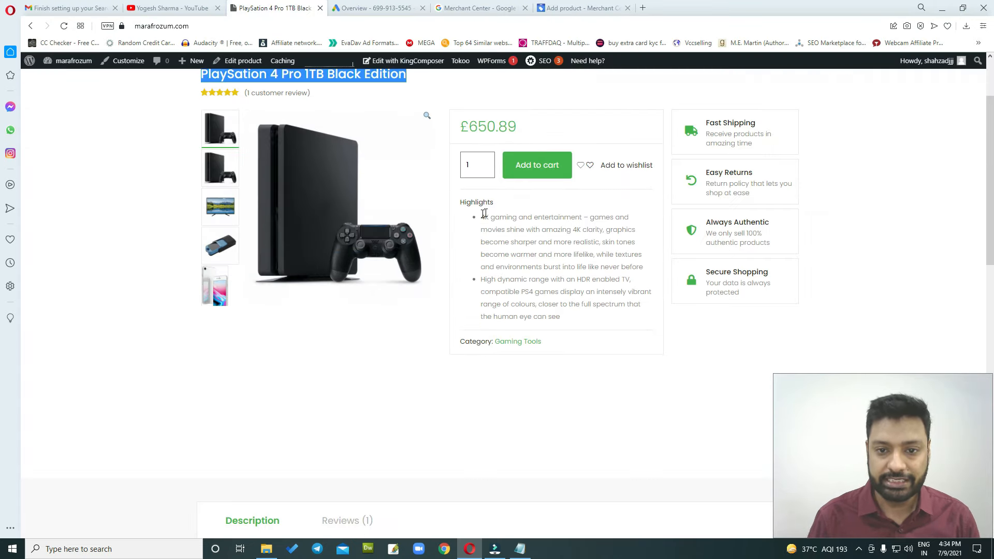
{"action": "left_click_drag", "start_coordinate": [483, 215], "coordinate": [573, 316]}
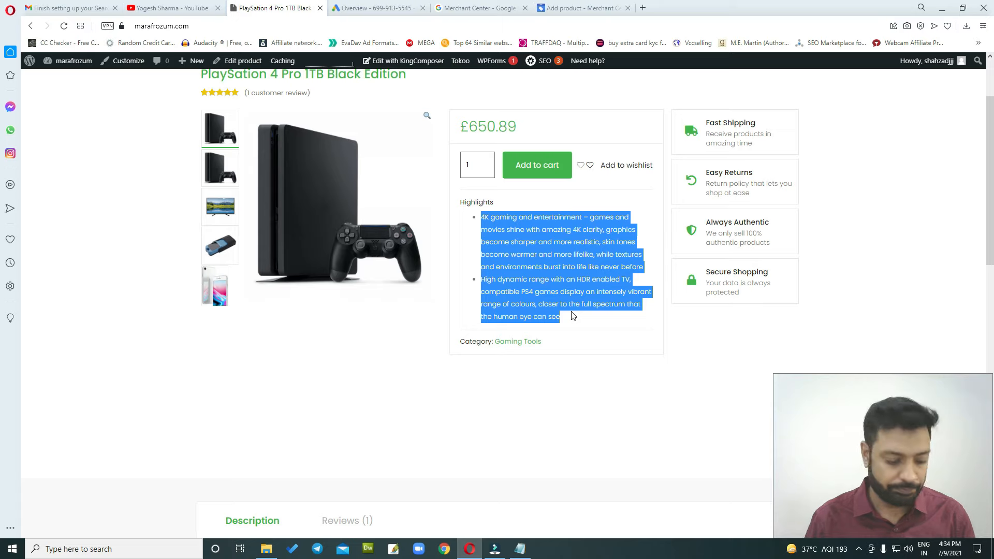
{"action": "left_click", "coordinate": [580, 8]}
{"action": "scroll", "coordinate": [373, 280], "scroll_direction": "down", "scroll_amount": 1}
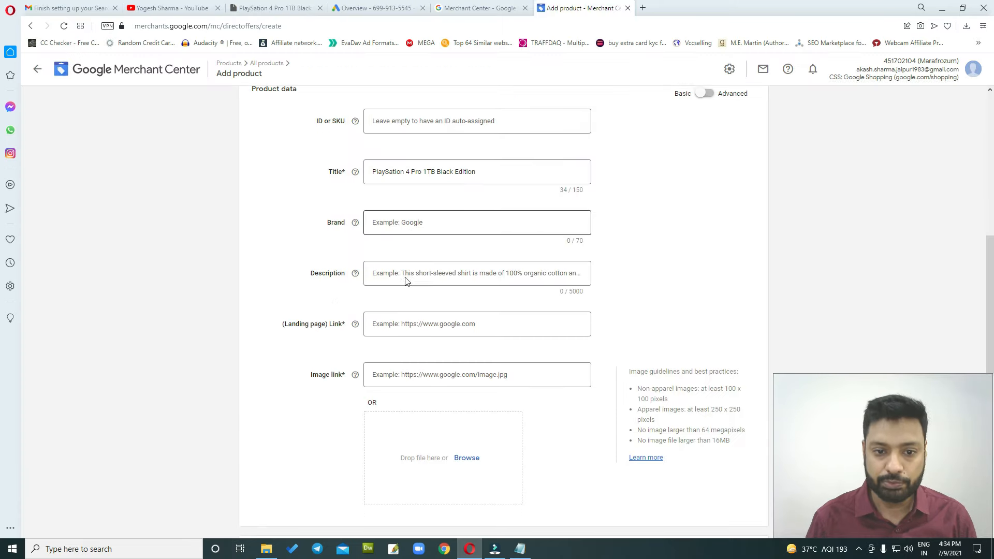
{"action": "left_click", "coordinate": [575, 290]}
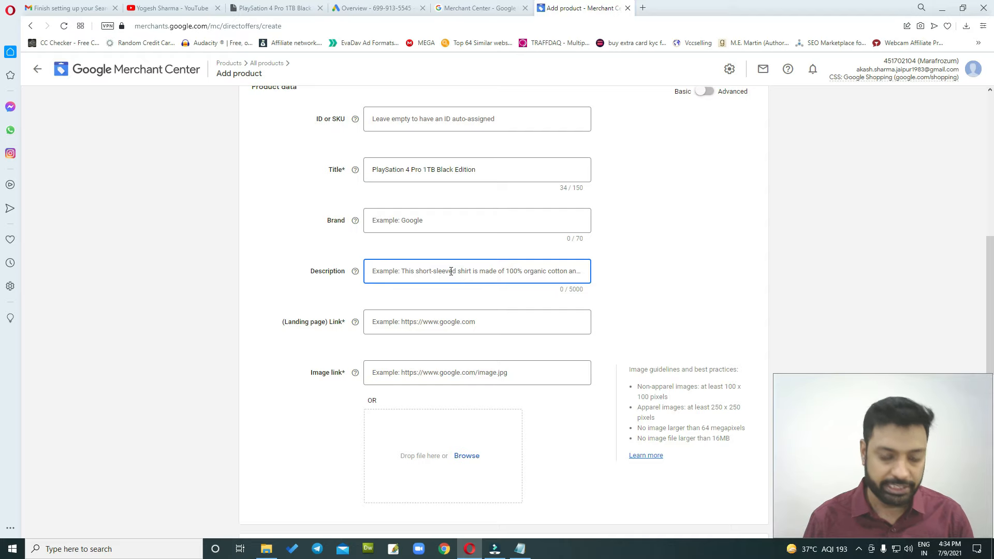
{"action": "key", "text": "ctrl+v"}
{"action": "left_click", "coordinate": [509, 284]}
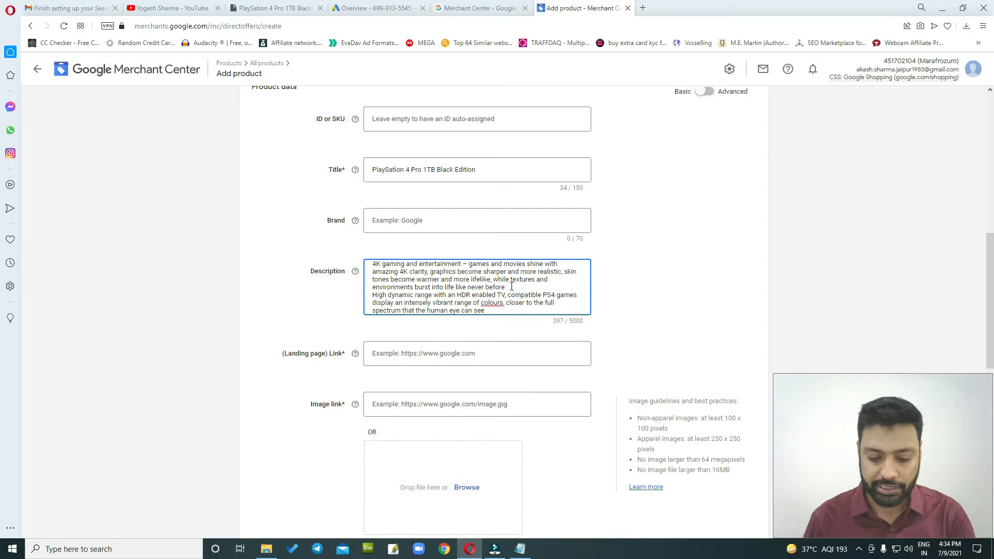
{"action": "key", "text": "Return"}
{"action": "scroll", "coordinate": [609, 286], "scroll_direction": "down", "scroll_amount": 3}
{"action": "left_click", "coordinate": [393, 209]}
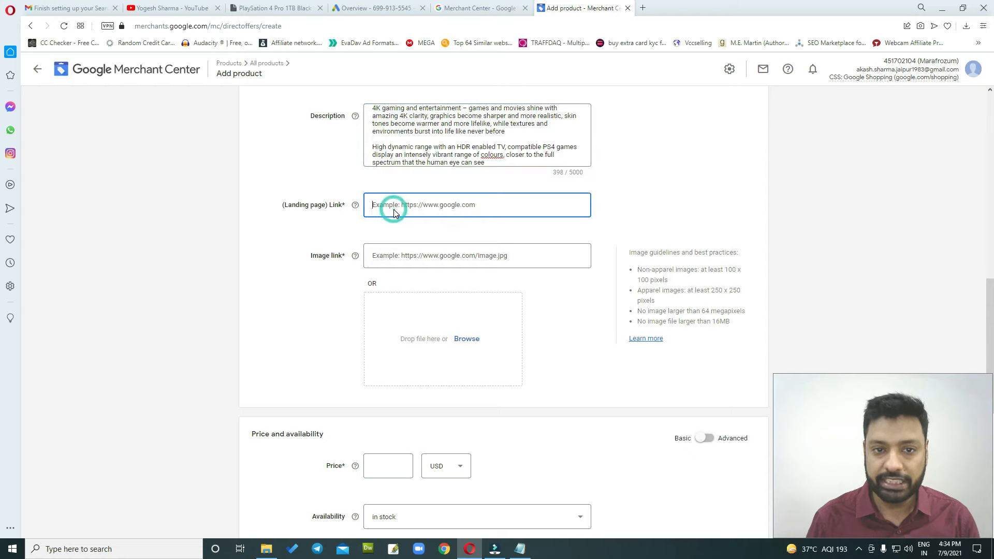
{"action": "left_click", "coordinate": [272, 8]}
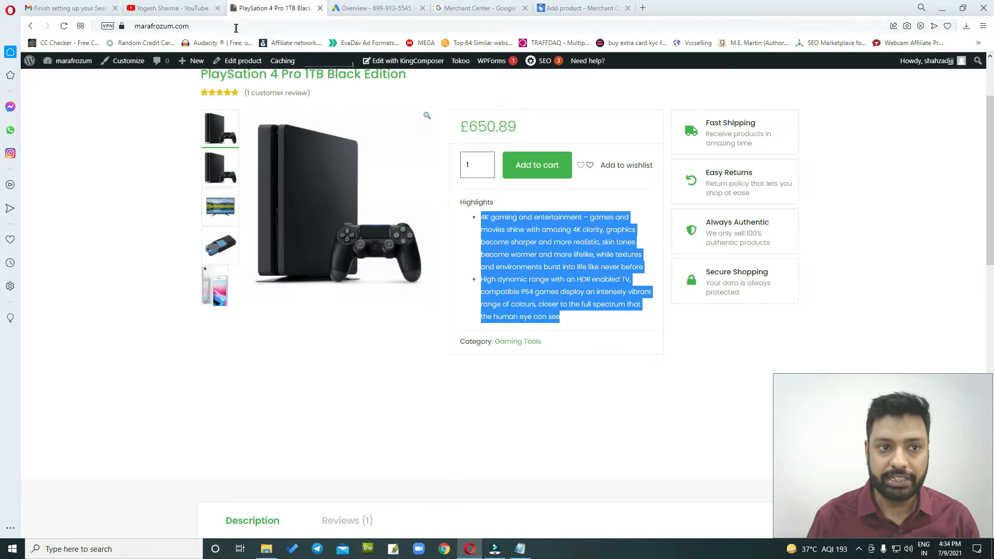
{"action": "left_click", "coordinate": [235, 27]}
{"action": "key", "text": "ctrl+c"}
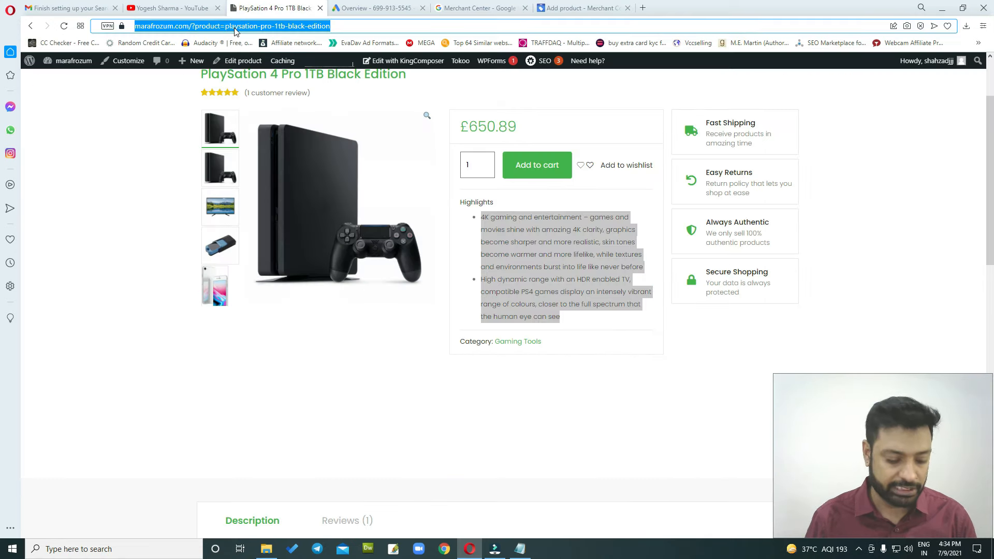
{"action": "left_click", "coordinate": [567, 7]}
{"action": "key", "text": "ctrl+v"}
{"action": "left_click", "coordinate": [701, 202]}
Open the store's product image on its own, save it as play-1-600x600-1.png and return to the Add product form
{"action": "scroll", "coordinate": [456, 231], "scroll_direction": "down", "scroll_amount": 2}
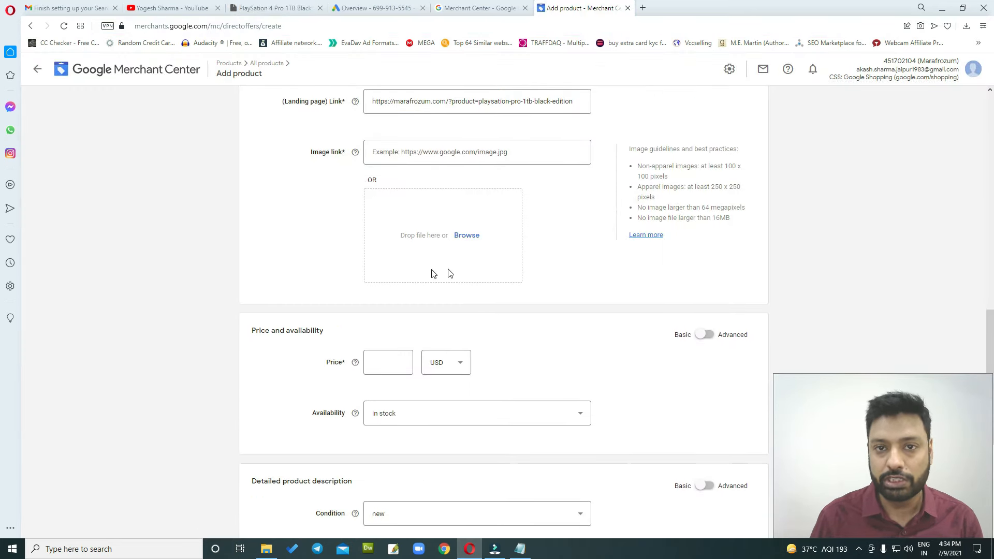
{"action": "left_click", "coordinate": [274, 8]}
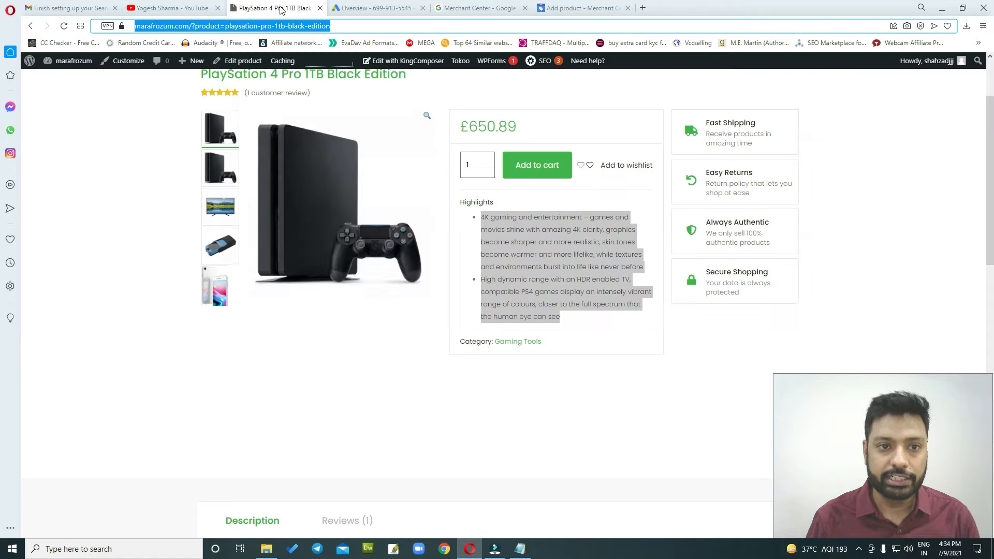
{"action": "right_click", "coordinate": [303, 166]}
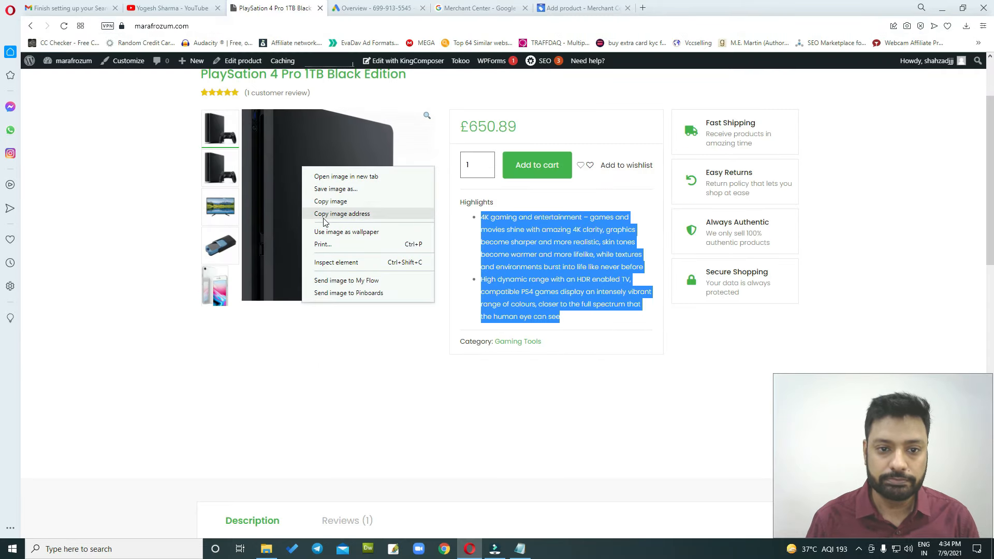
{"action": "left_click", "coordinate": [342, 179]}
{"action": "right_click", "coordinate": [425, 209]}
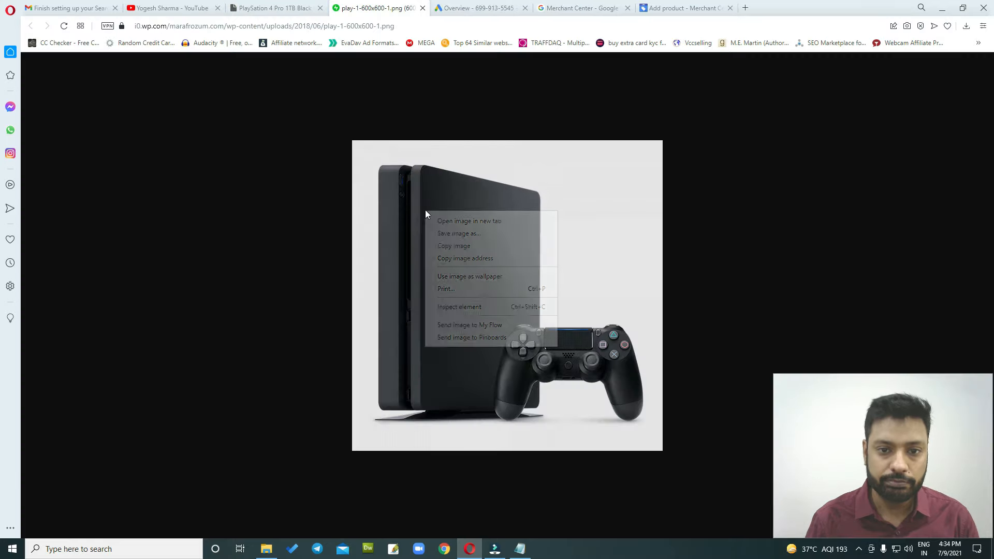
{"action": "left_click", "coordinate": [454, 246]}
{"action": "left_click", "coordinate": [50, 92]}
{"action": "left_click", "coordinate": [410, 262]}
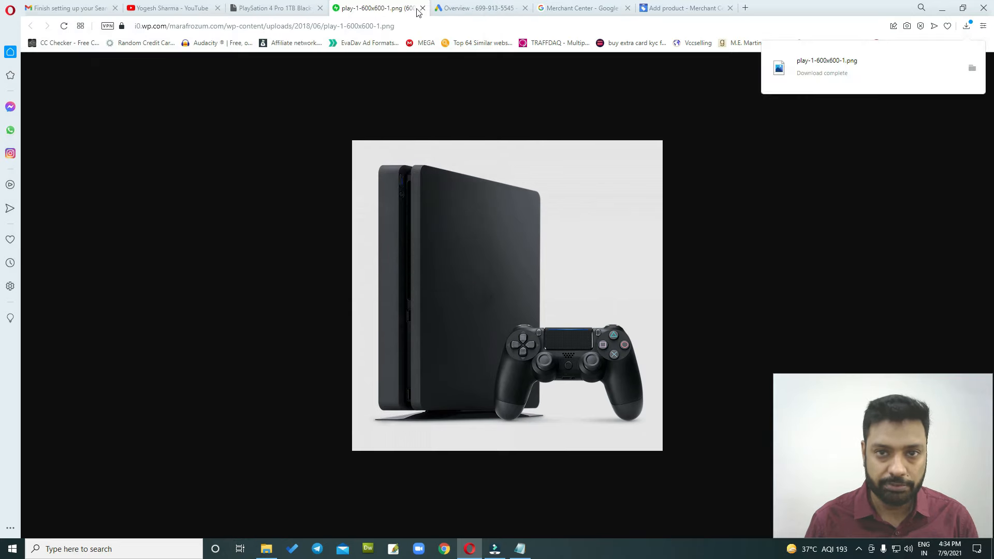
{"action": "left_click", "coordinate": [547, 7]}
{"action": "left_click", "coordinate": [656, 6]}
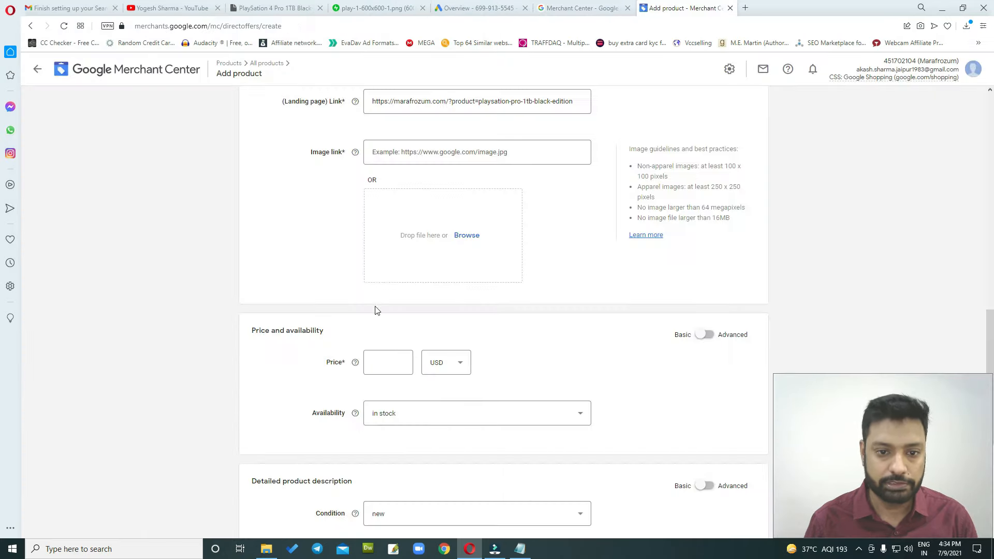
Upload the downloaded play-1-600x600-1.png file as the product image
{"action": "left_click", "coordinate": [458, 238]}
{"action": "left_click", "coordinate": [393, 271]}
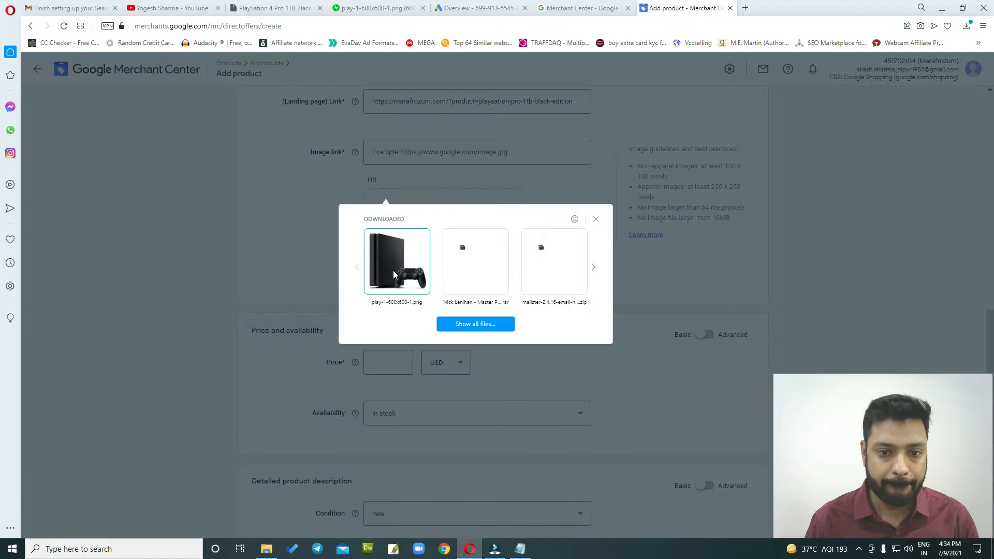
{"action": "left_click", "coordinate": [475, 323]}
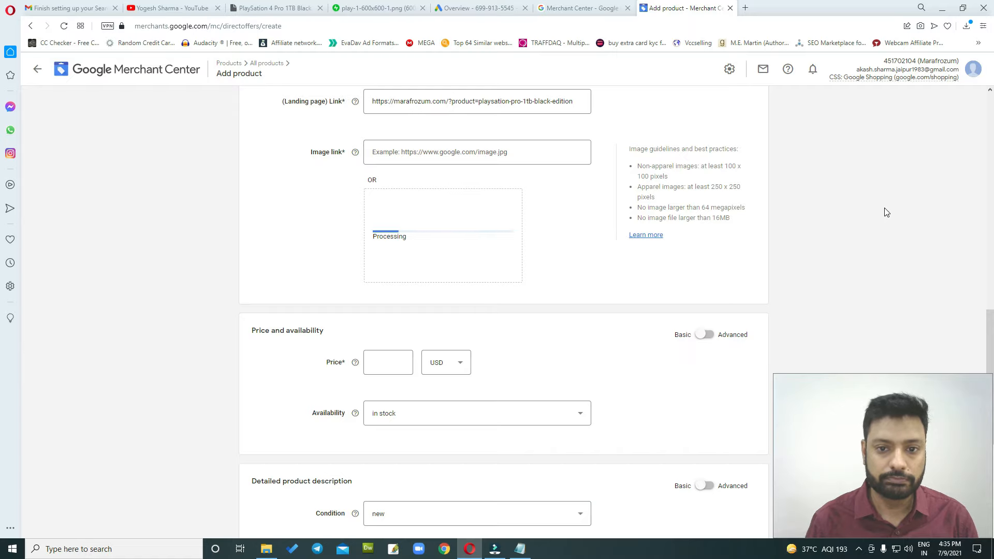
Set the product price to 50 USD and check the apparel or variant attributes, leaving that option off
{"action": "scroll", "coordinate": [557, 308], "scroll_direction": "down", "scroll_amount": 3}
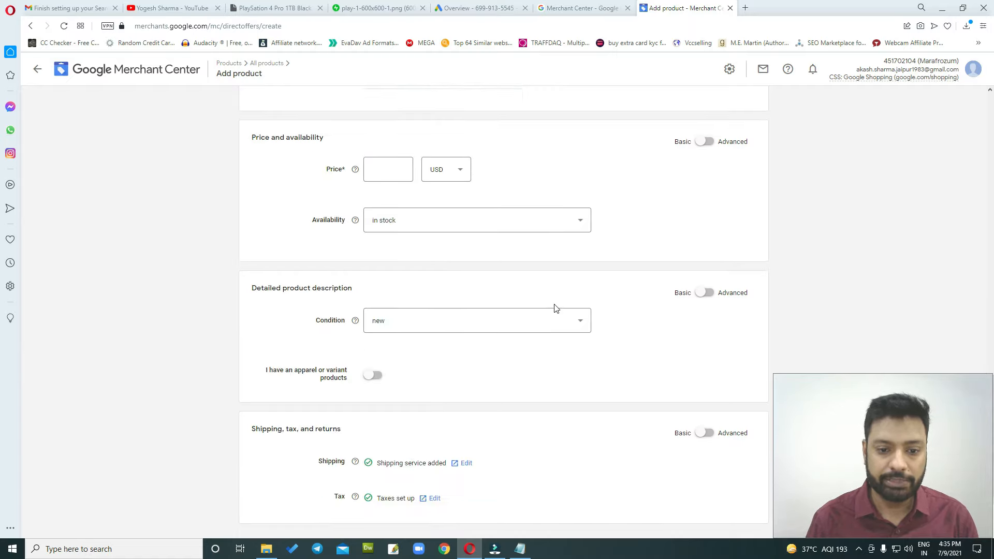
{"action": "left_click", "coordinate": [399, 167]}
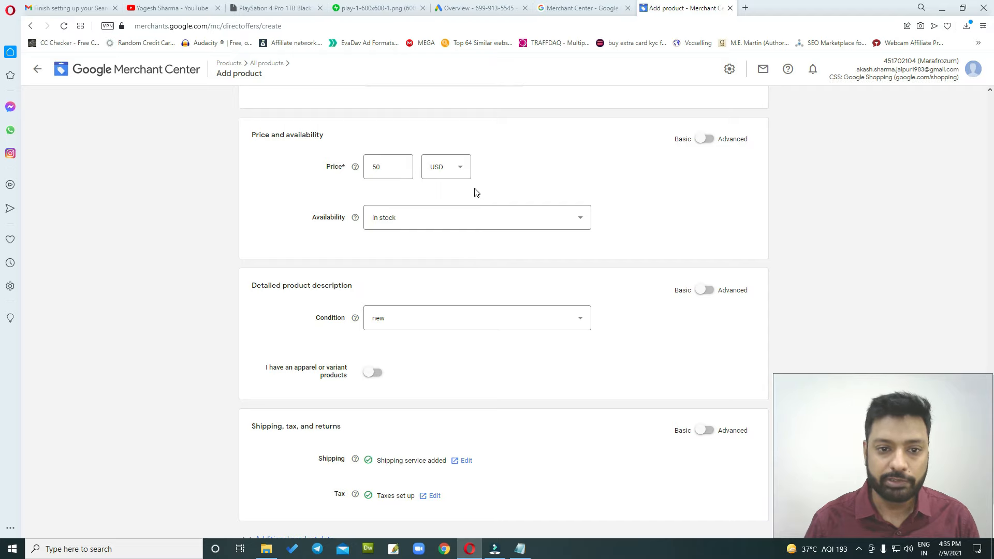
{"action": "scroll", "coordinate": [318, 176], "scroll_direction": "down", "scroll_amount": 3}
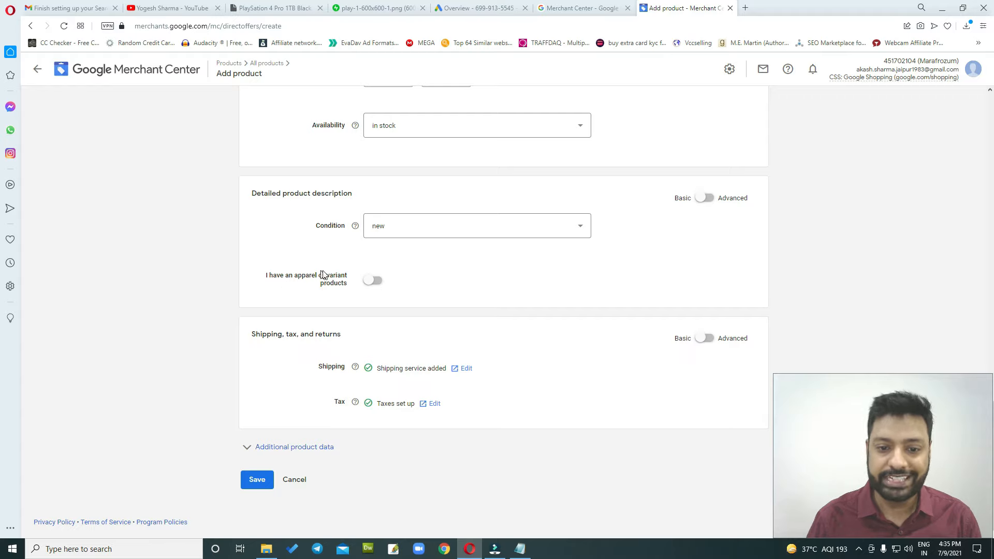
{"action": "left_click", "coordinate": [375, 282]}
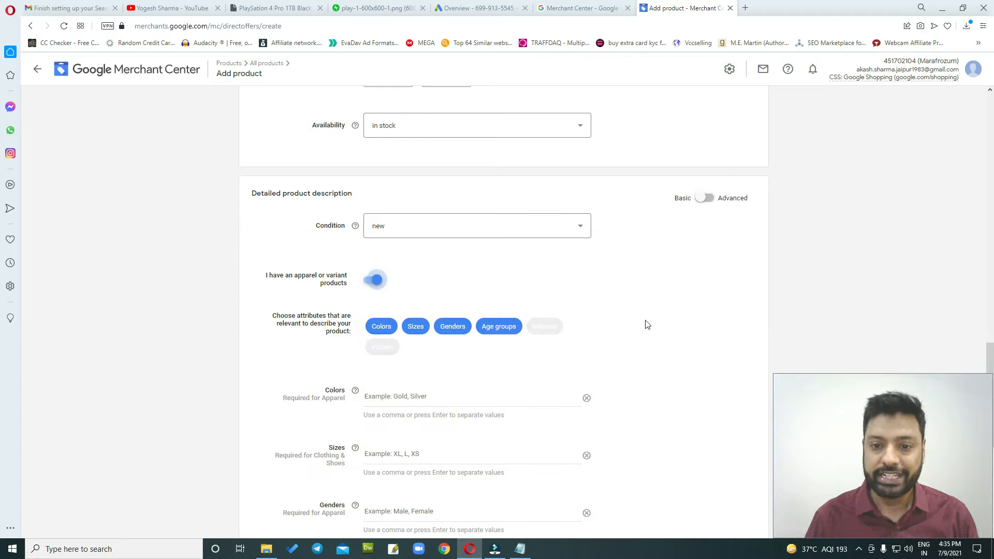
{"action": "left_click", "coordinate": [375, 283]}
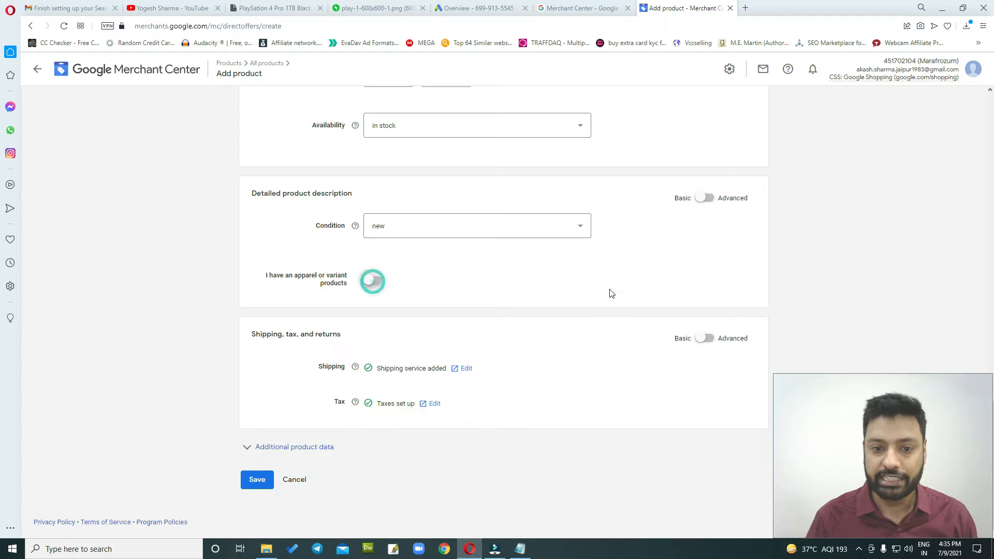
Save the PlayStation product, go to the list of all products and dismiss the tip about adding individual products
{"action": "left_click", "coordinate": [256, 484]}
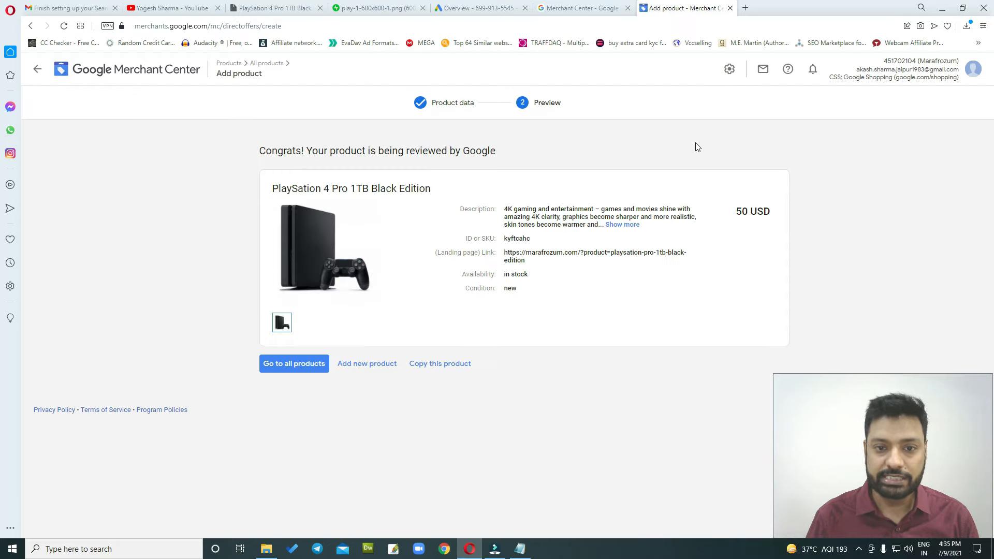
{"action": "left_click", "coordinate": [296, 367]}
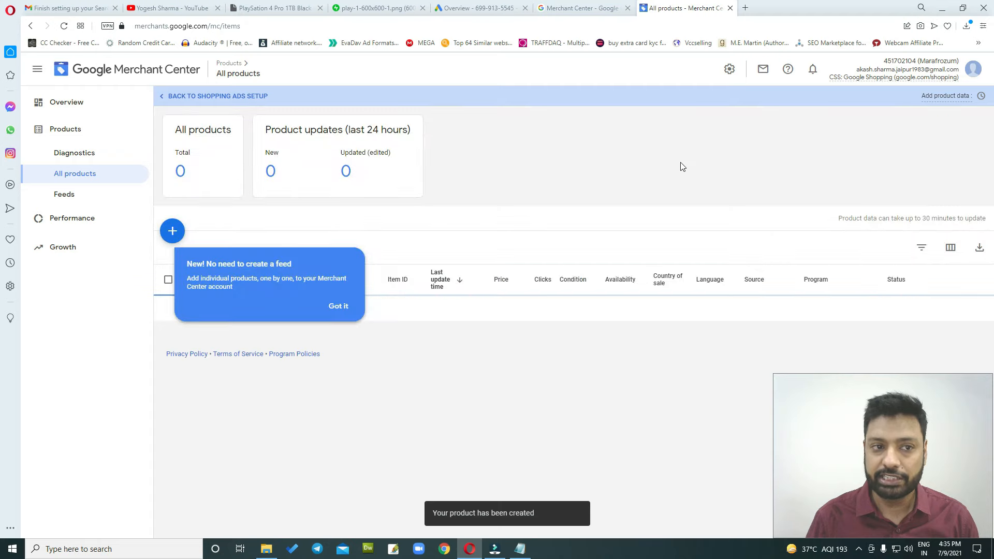
{"action": "left_click", "coordinate": [337, 306]}
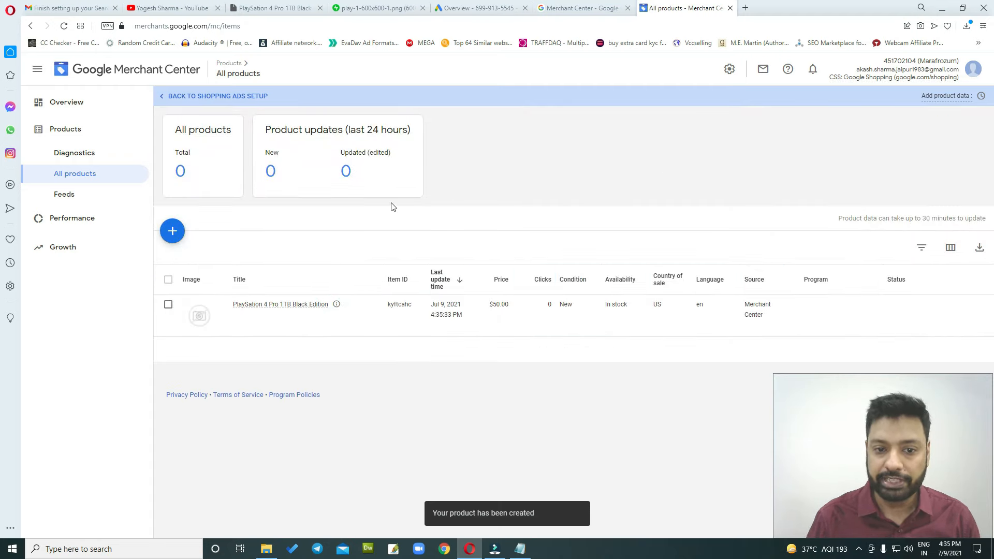
Read the information note beside the PlayStation product's title and check the product's status in the list
{"action": "mouse_move", "coordinate": [337, 309]}
{"action": "left_click_drag", "start_coordinate": [338, 308], "coordinate": [432, 308]}
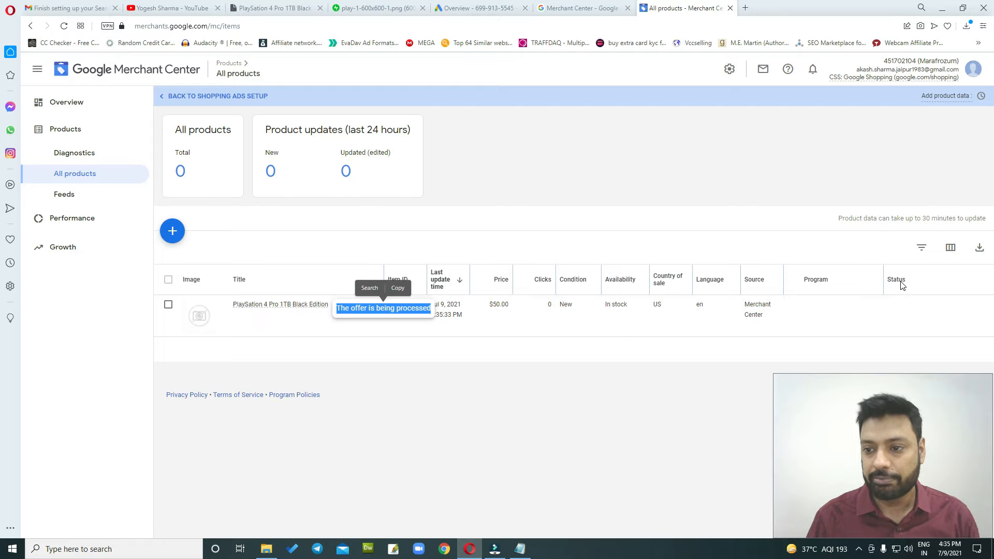
{"action": "left_click", "coordinate": [824, 185]}
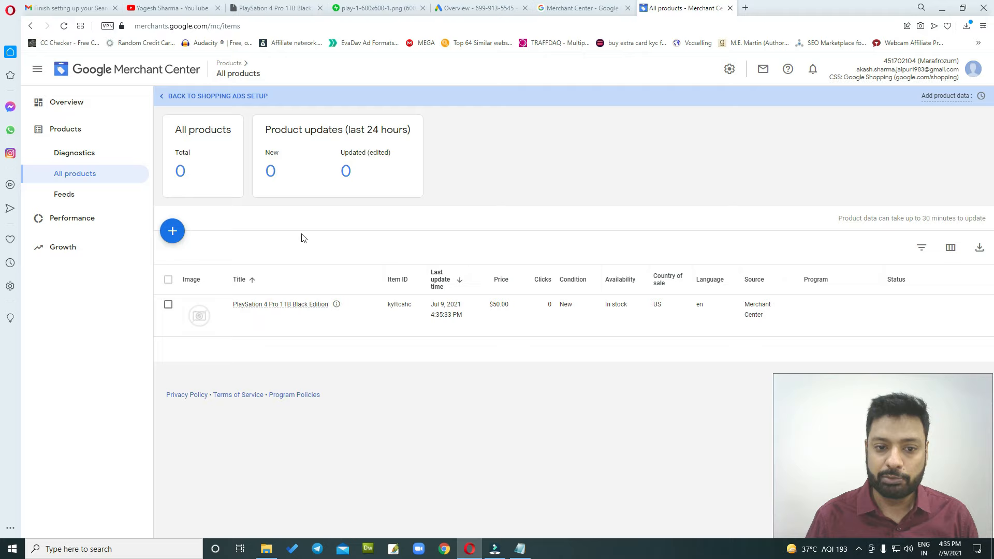
{"action": "mouse_move", "coordinate": [337, 305]}
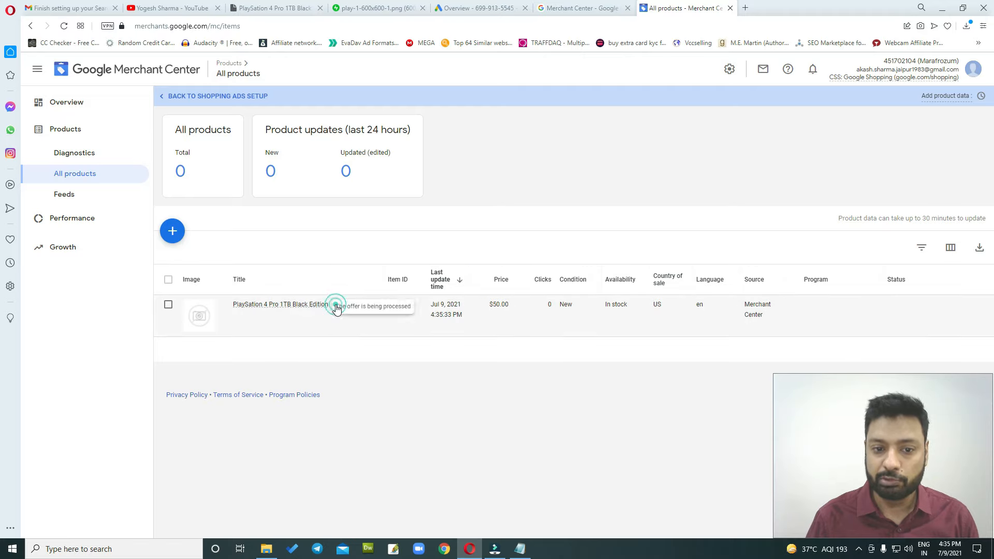
{"action": "left_click_drag", "start_coordinate": [339, 309], "coordinate": [399, 310]}
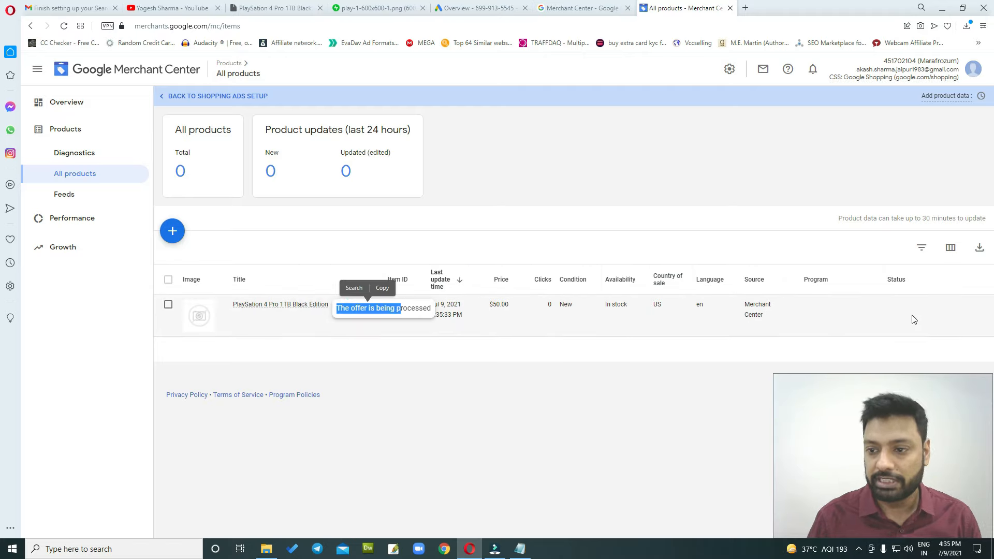
{"action": "mouse_move", "coordinate": [337, 306]}
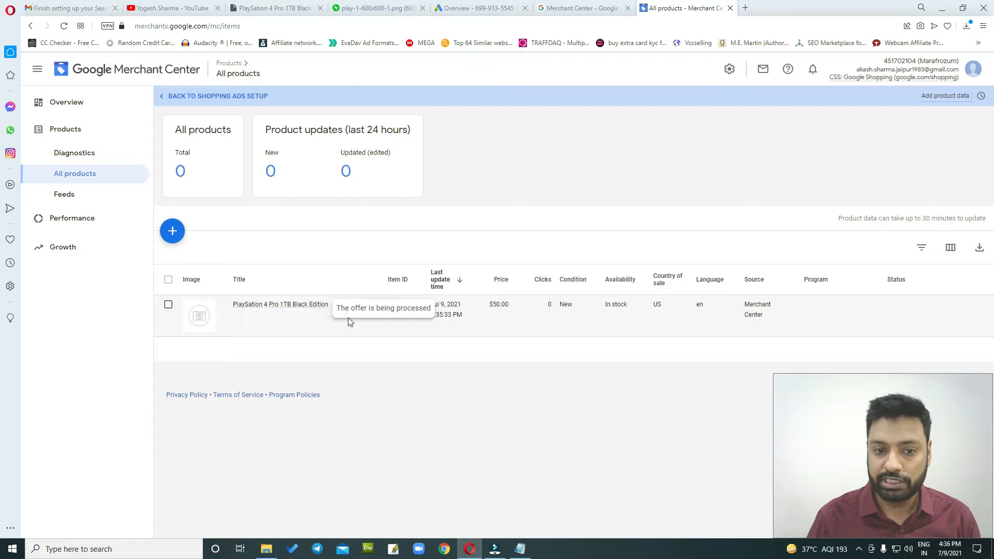
{"action": "left_click_drag", "start_coordinate": [338, 310], "coordinate": [433, 315]}
{"action": "left_click", "coordinate": [485, 219]}
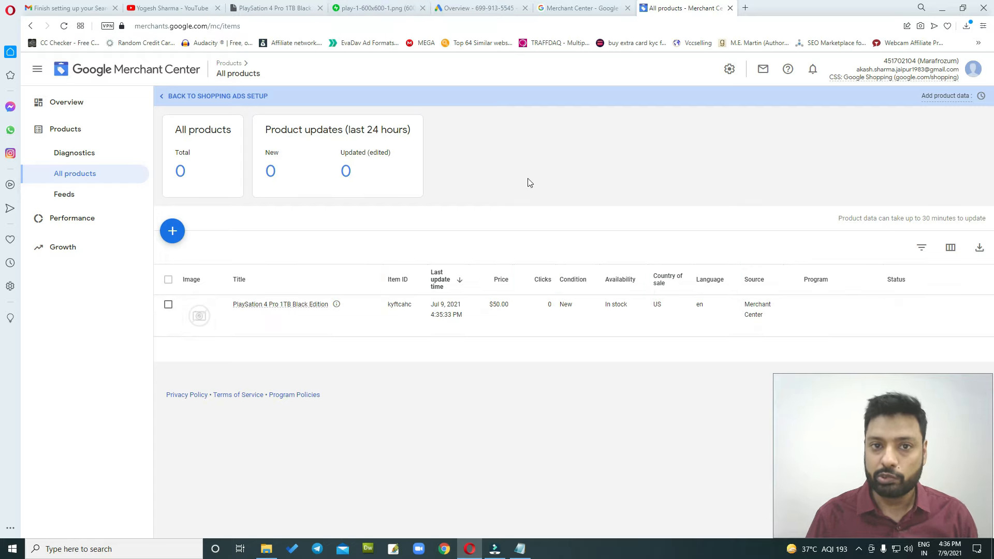
{"action": "left_click", "coordinate": [337, 306]}
{"action": "left_click_drag", "start_coordinate": [337, 308], "coordinate": [432, 311]}
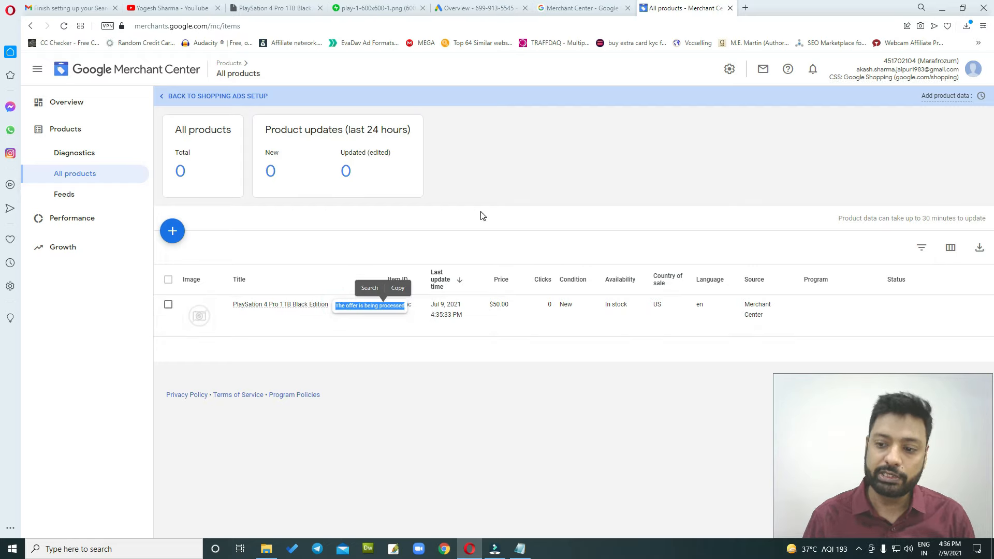
Return to the Shopping ads setup from the overview, review the remaining tasks and start linking the Google Ads account
{"action": "left_click", "coordinate": [63, 103]}
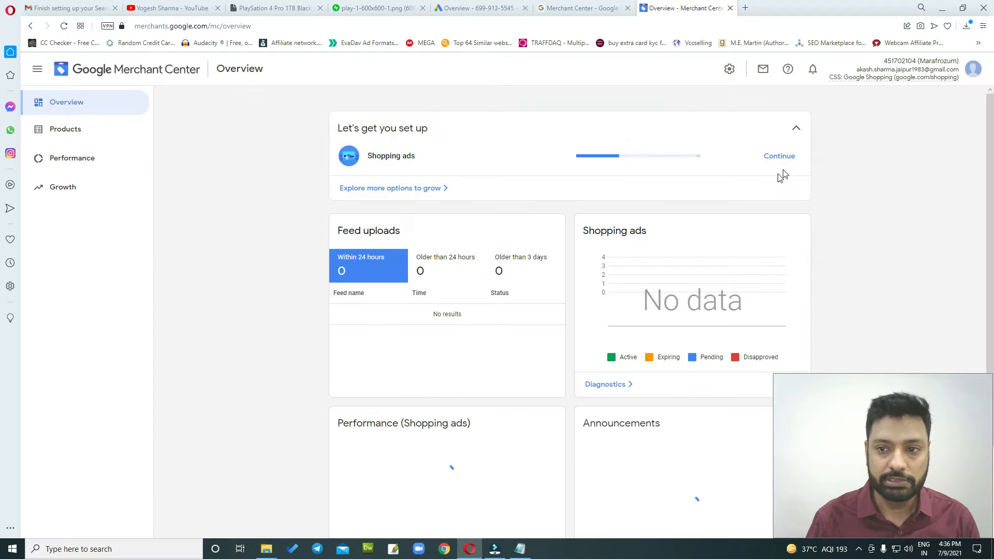
{"action": "left_click", "coordinate": [781, 156]}
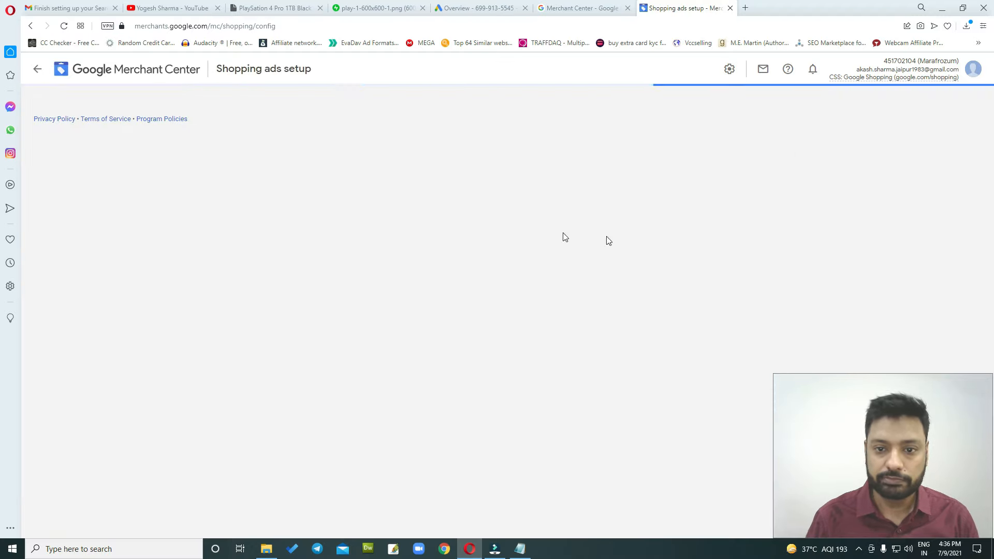
{"action": "scroll", "coordinate": [528, 236], "scroll_direction": "down", "scroll_amount": 2}
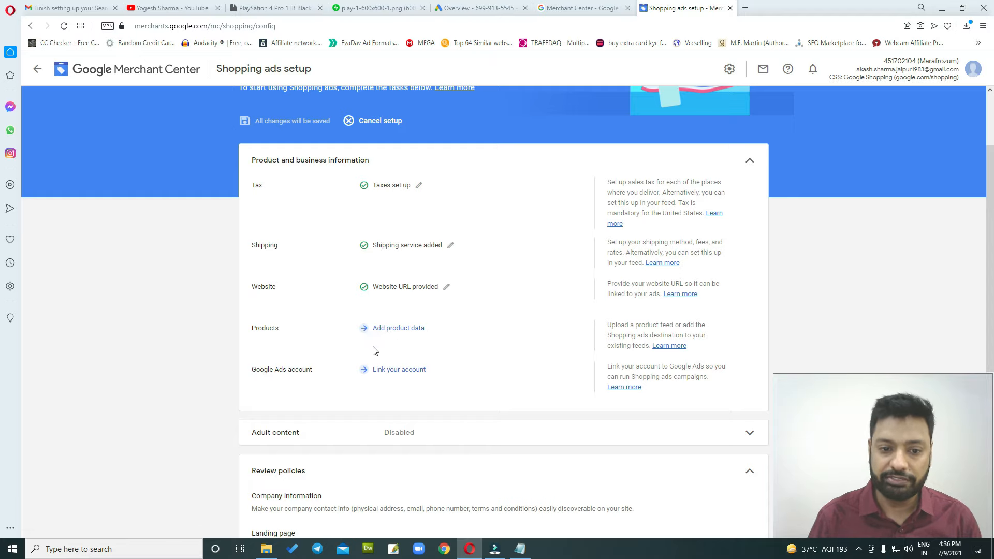
{"action": "scroll", "coordinate": [411, 333], "scroll_direction": "down", "scroll_amount": 1}
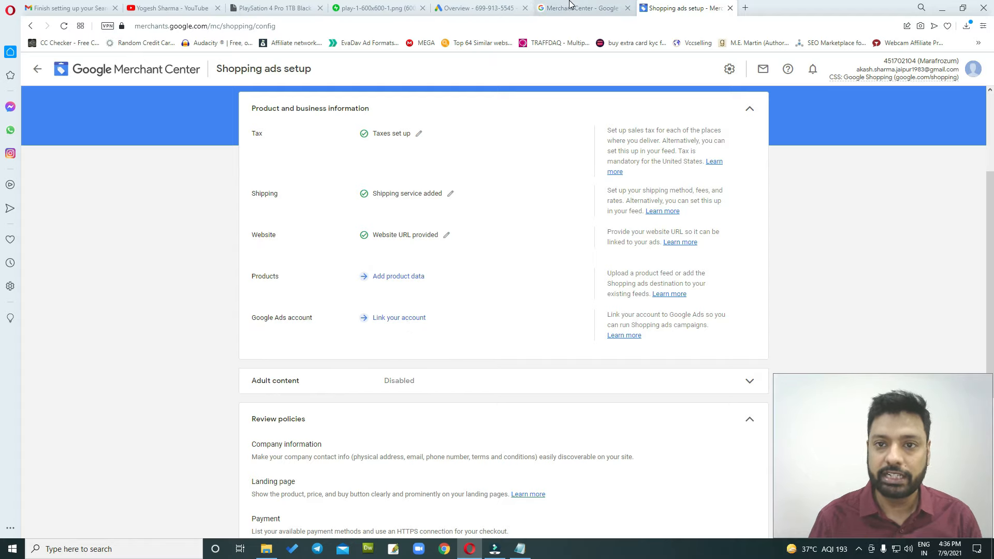
{"action": "left_click_drag", "start_coordinate": [462, 6], "coordinate": [623, 6]}
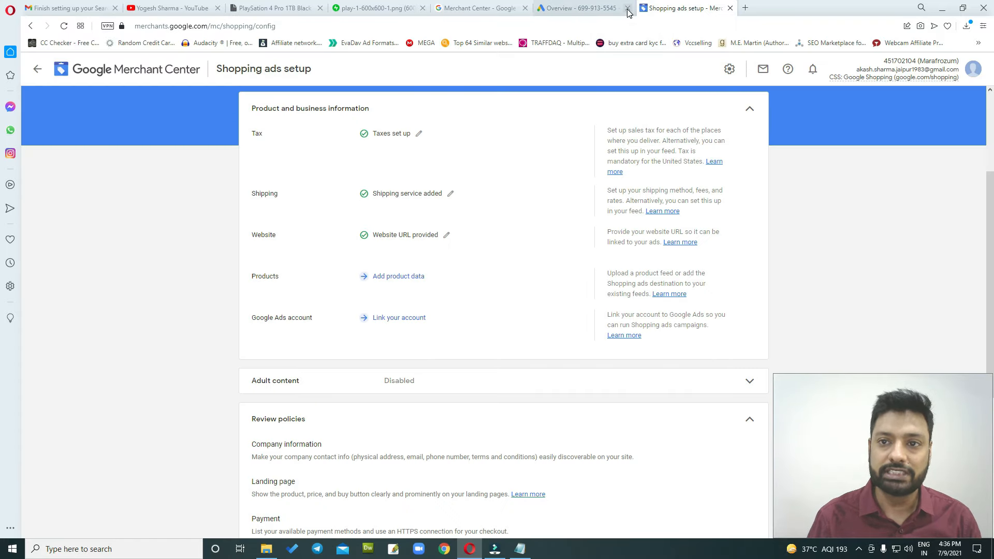
{"action": "left_click", "coordinate": [386, 322]}
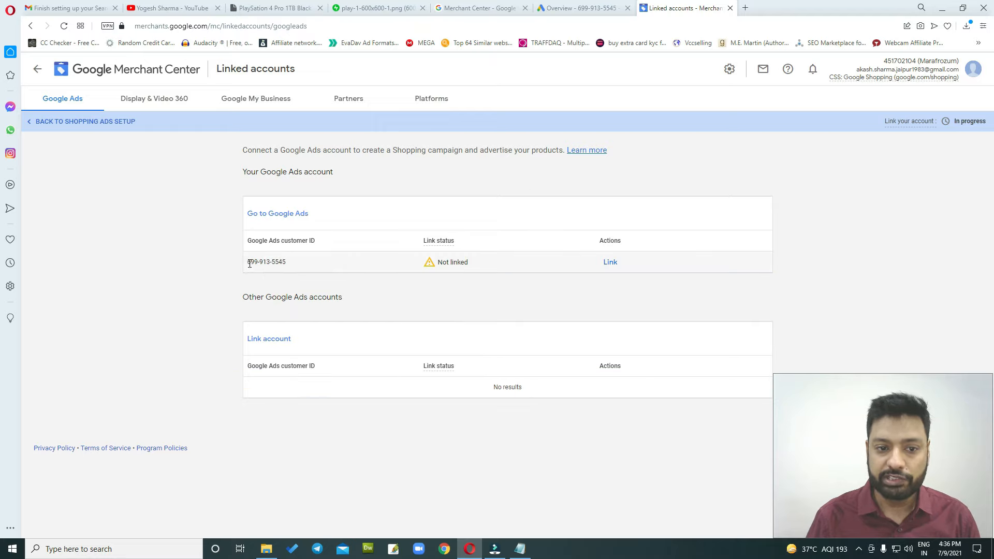
Compare the listed Google Ads customer ID with the one in Google Ads, then send that account a link request from Merchant Center
{"action": "left_click_drag", "start_coordinate": [247, 262], "coordinate": [291, 264]}
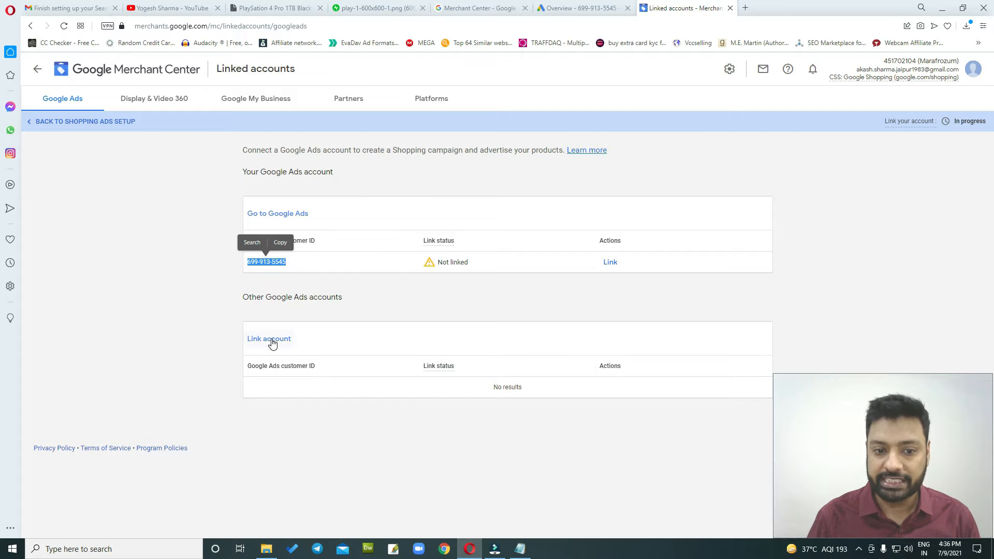
{"action": "left_click", "coordinate": [579, 8]}
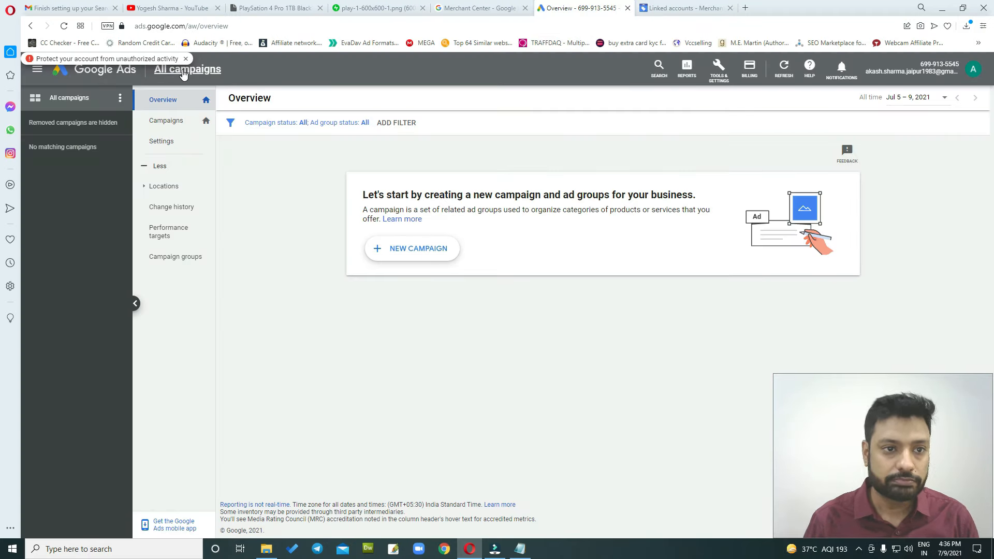
{"action": "left_click", "coordinate": [971, 71]}
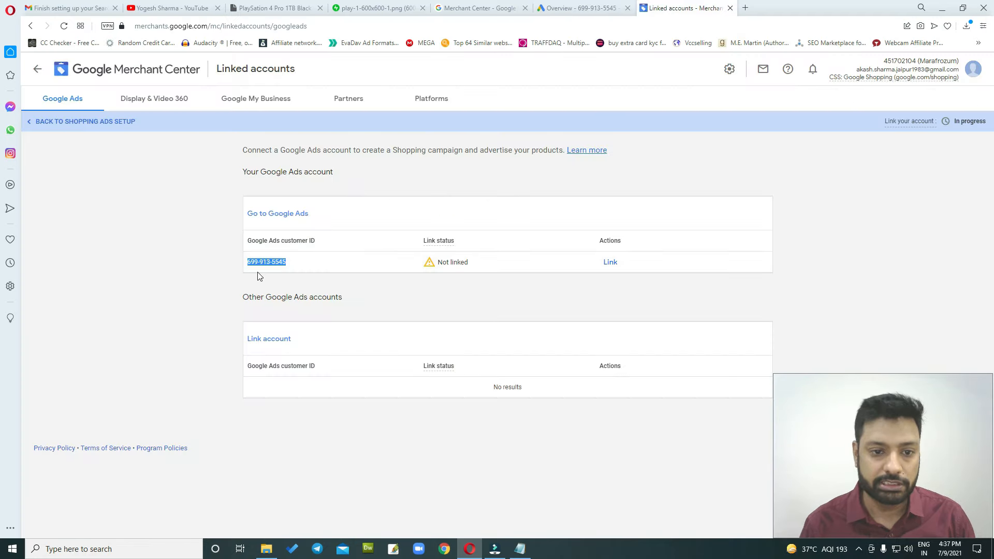
{"action": "left_click", "coordinate": [305, 268]}
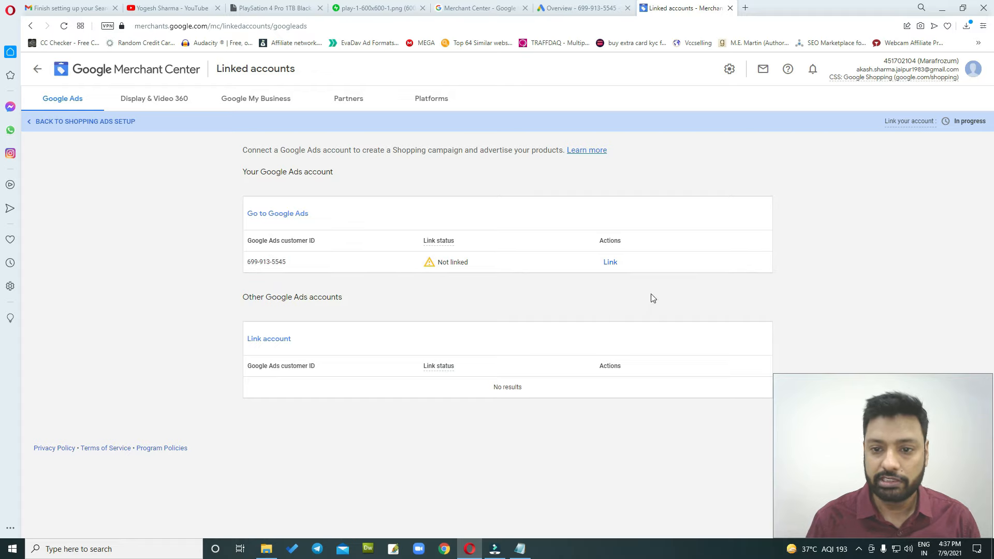
{"action": "left_click", "coordinate": [611, 263]}
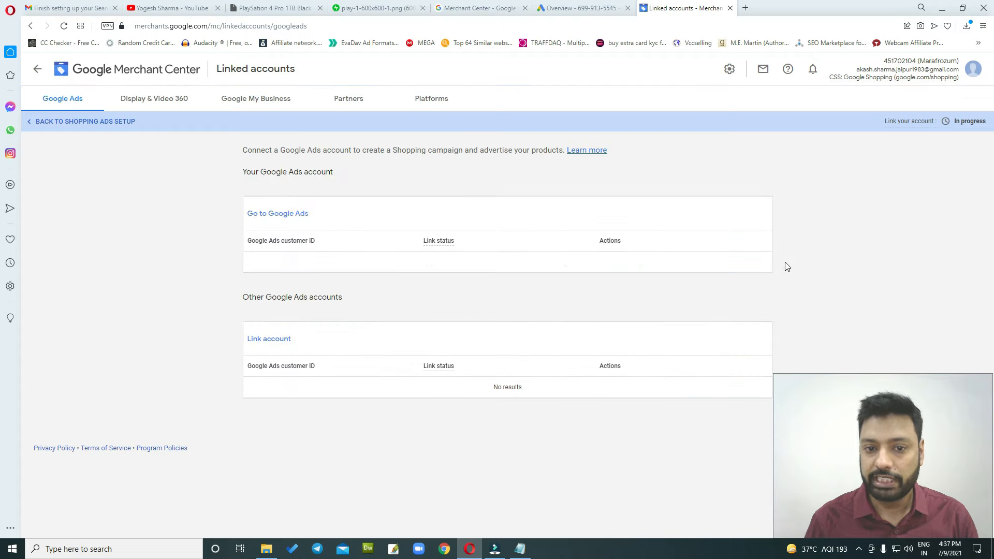
Switch to the Google Ads account and open its linked accounts setup page
{"action": "left_click", "coordinate": [583, 7]}
{"action": "left_click", "coordinate": [613, 333]}
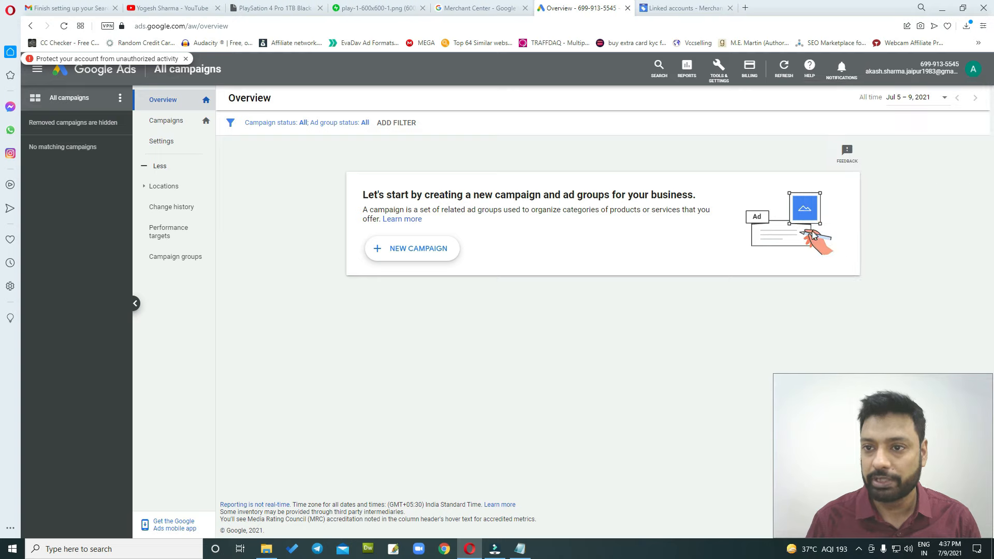
{"action": "left_click", "coordinate": [725, 76]}
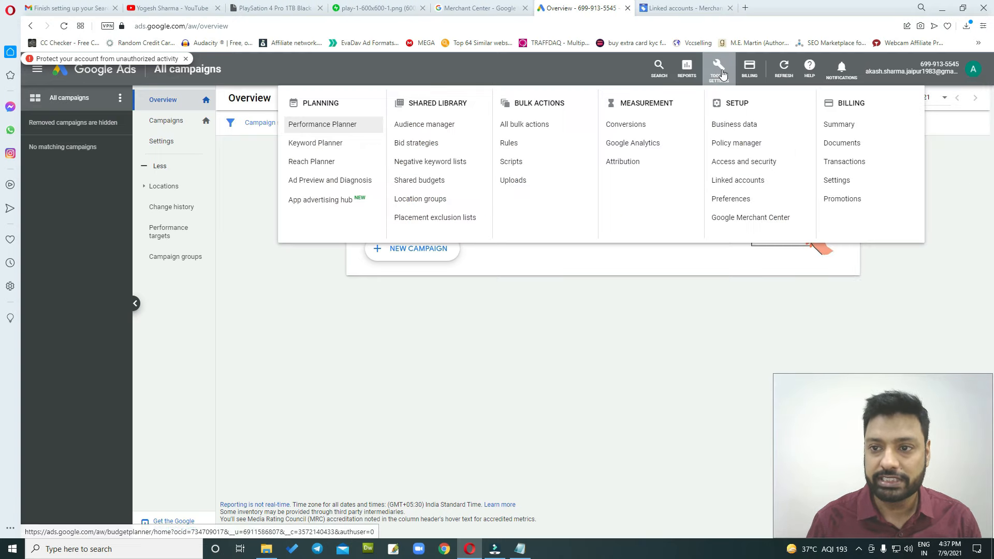
{"action": "left_click", "coordinate": [740, 181]}
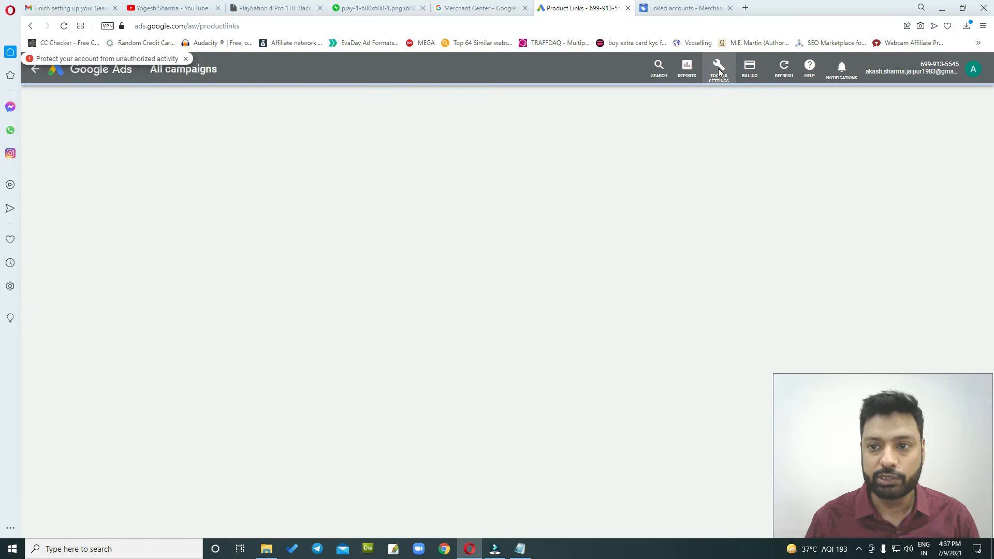
Open the Google Merchant Center link details and approve the pending link request from the Marafrozum store
{"action": "scroll", "coordinate": [790, 257], "scroll_direction": "down", "scroll_amount": 4}
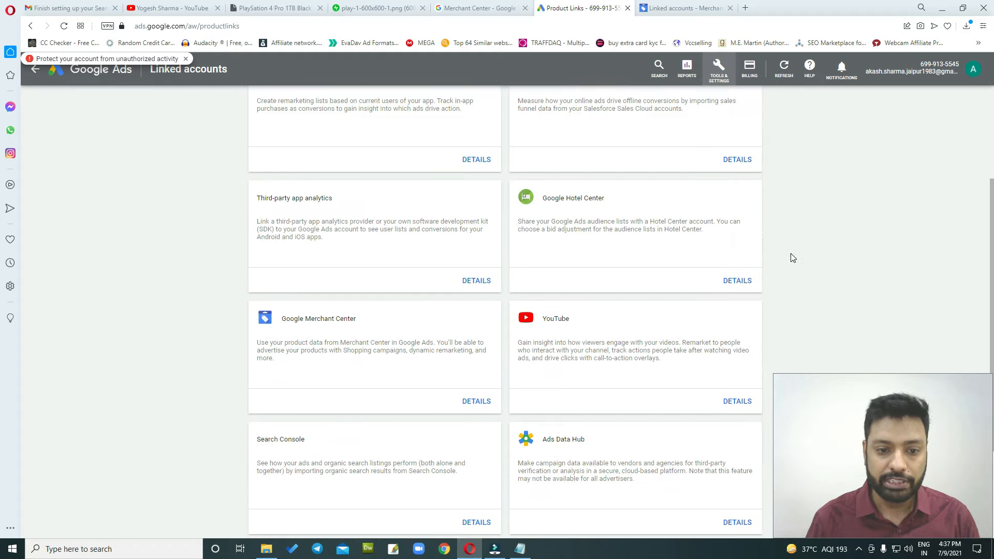
{"action": "left_click_drag", "start_coordinate": [281, 268], "coordinate": [363, 270]}
{"action": "left_click", "coordinate": [422, 286]}
{"action": "left_click", "coordinate": [478, 352]}
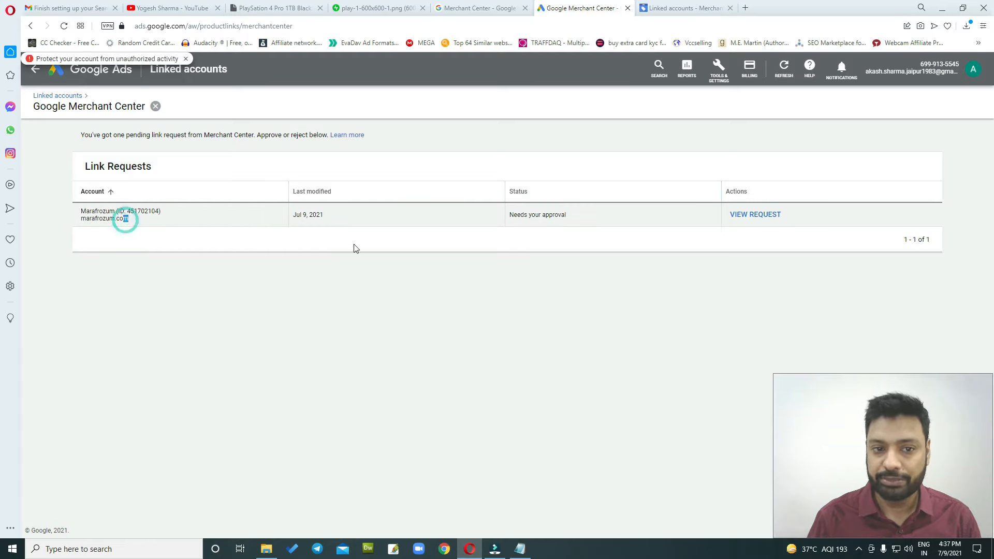
{"action": "left_click", "coordinate": [759, 217]}
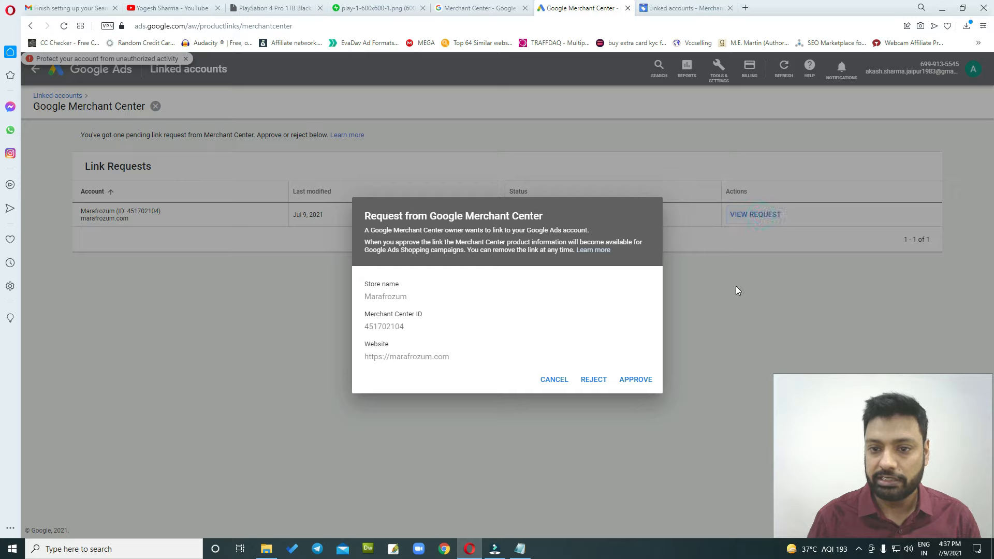
{"action": "left_click", "coordinate": [635, 379]}
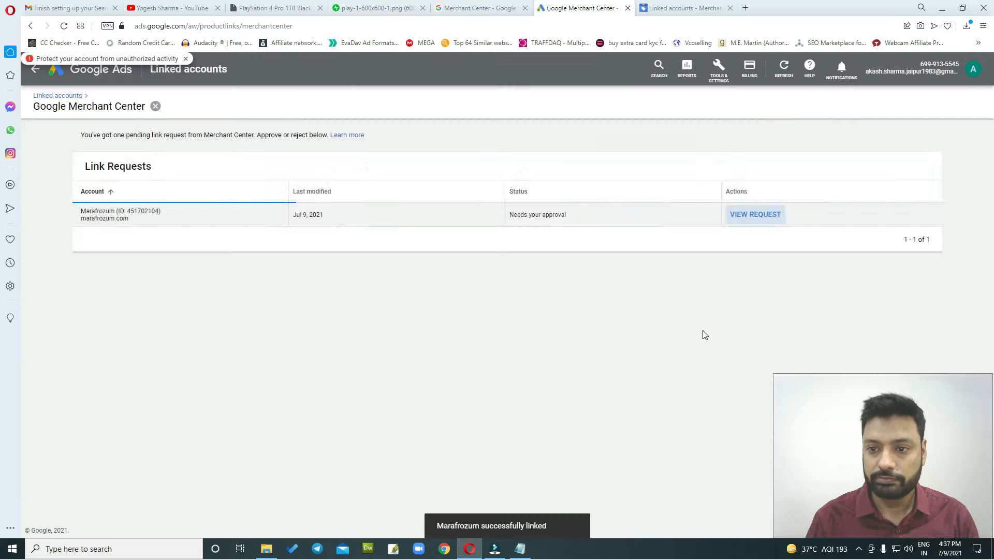
{"action": "left_click", "coordinate": [674, 8]}
{"action": "left_click", "coordinate": [589, 7]}
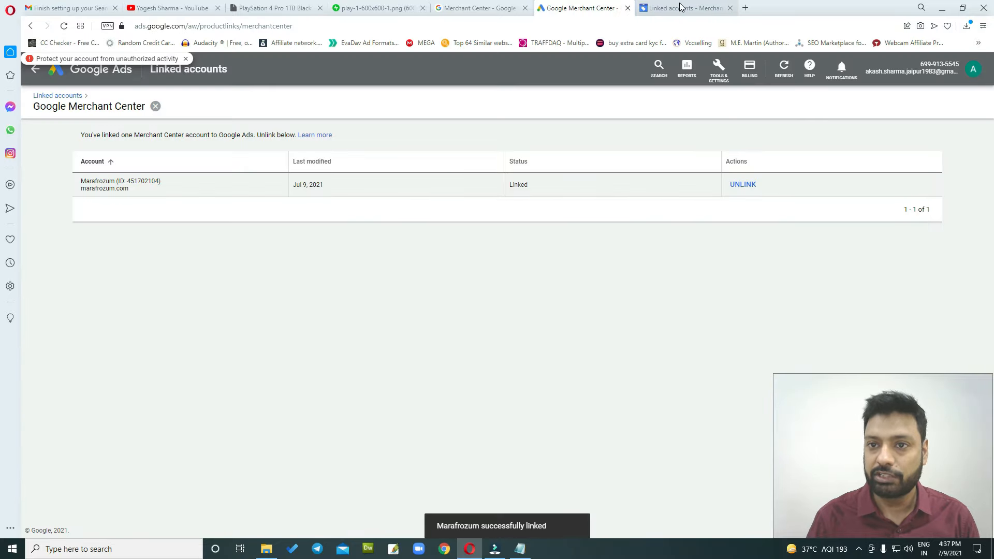
{"action": "left_click", "coordinate": [673, 8]}
{"action": "left_click", "coordinate": [611, 7]}
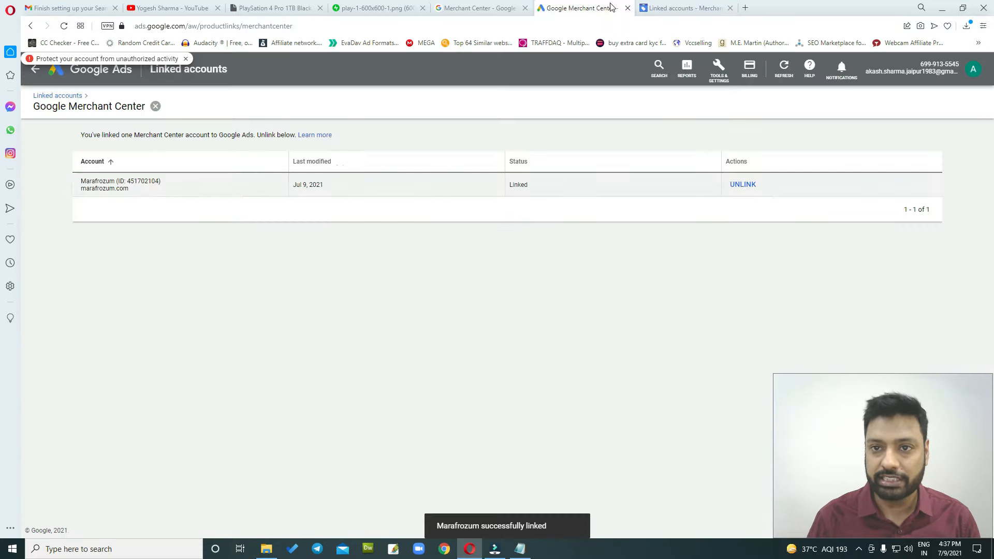
Start a new campaign from the Google Ads overview with the Website traffic goal and the Shopping campaign type
{"action": "left_click", "coordinate": [111, 73]}
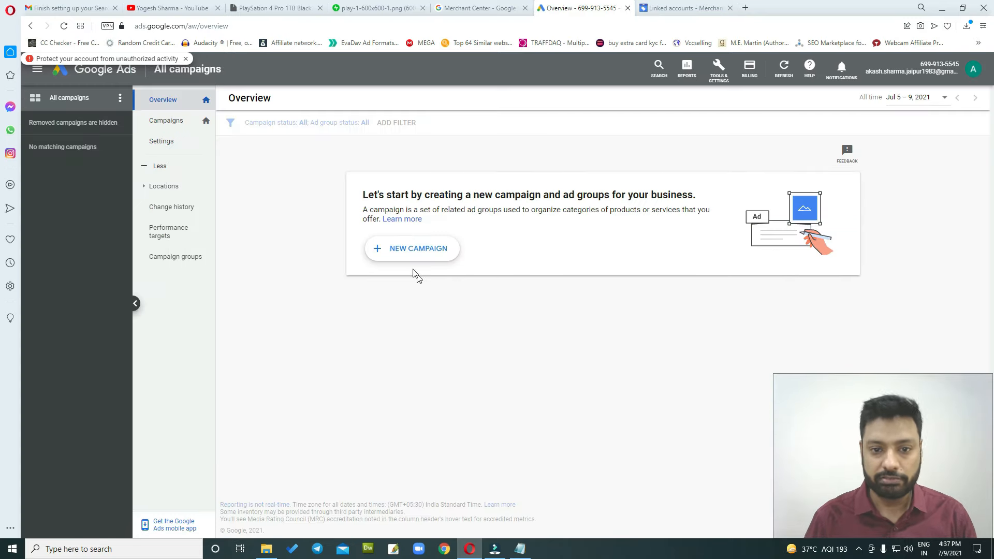
{"action": "left_click", "coordinate": [396, 249]}
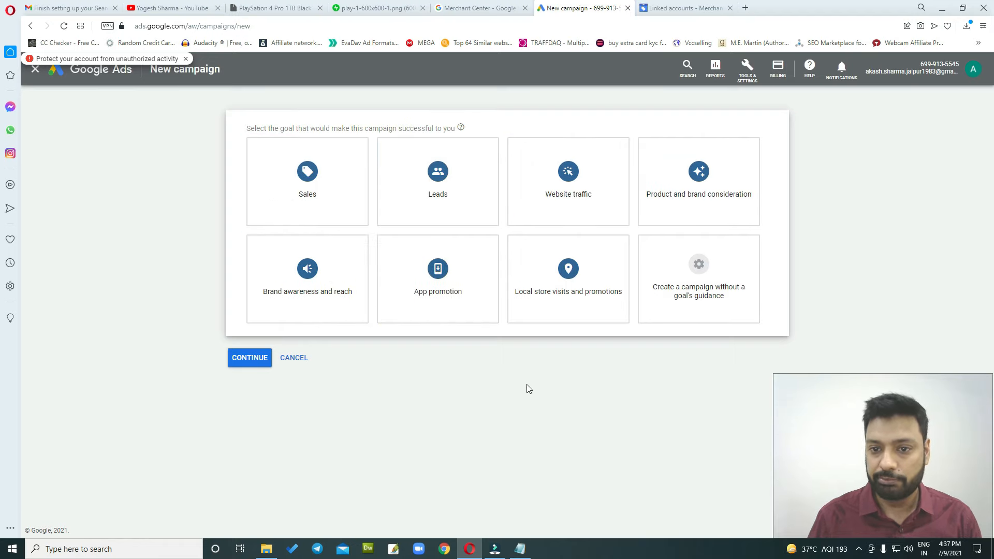
{"action": "left_click", "coordinate": [570, 186]}
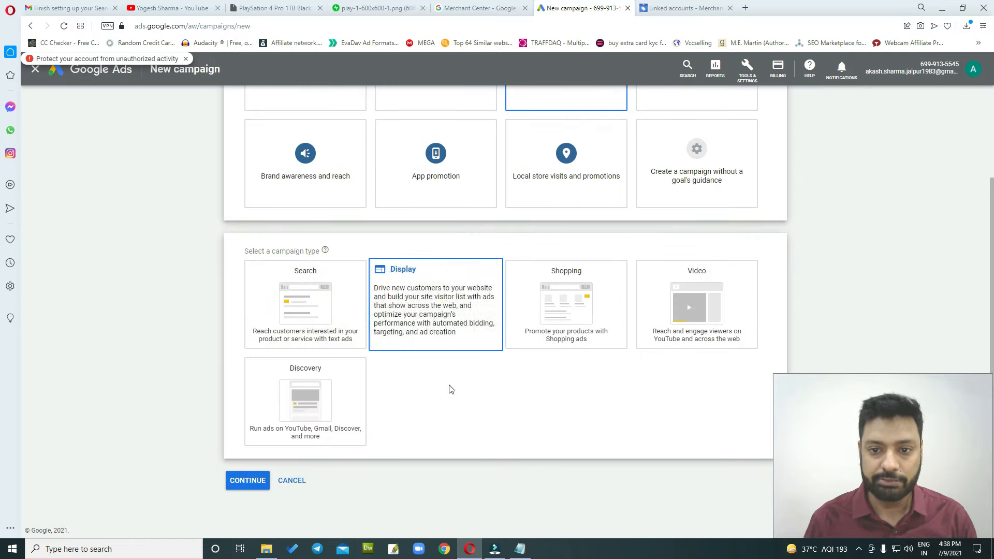
{"action": "left_click", "coordinate": [572, 310]}
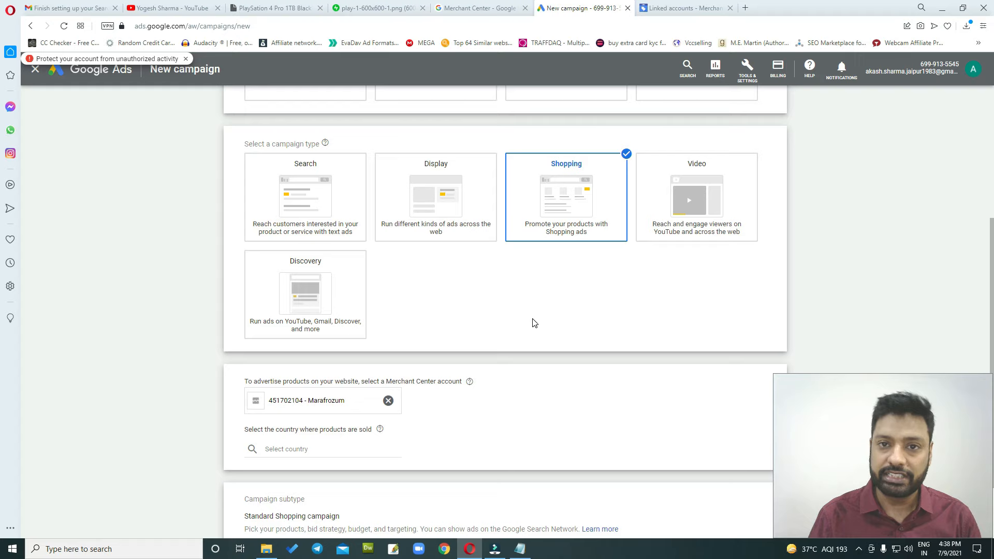
Choose United States as the country where the products are sold and continue to the campaign settings
{"action": "scroll", "coordinate": [575, 168], "scroll_direction": "up", "scroll_amount": 2}
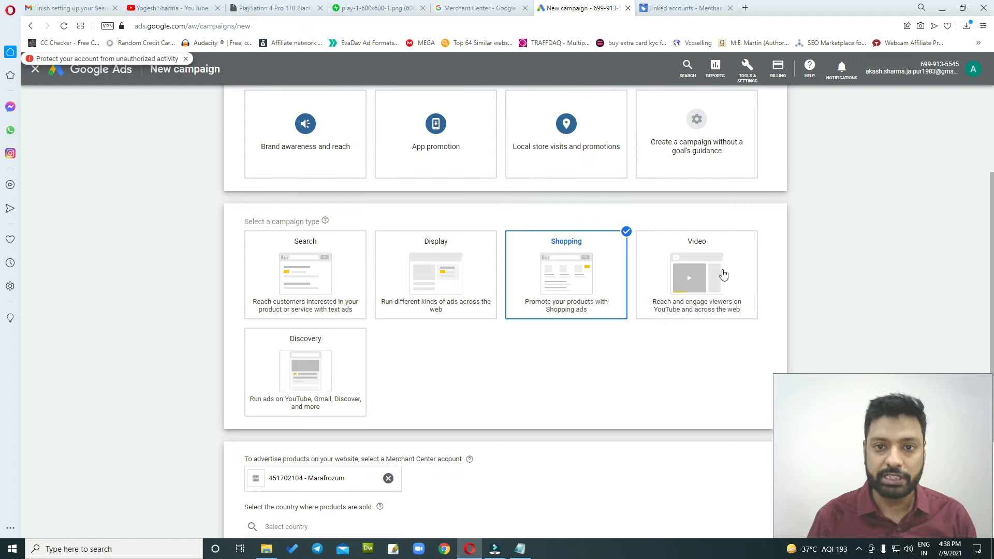
{"action": "scroll", "coordinate": [417, 451], "scroll_direction": "down", "scroll_amount": 3}
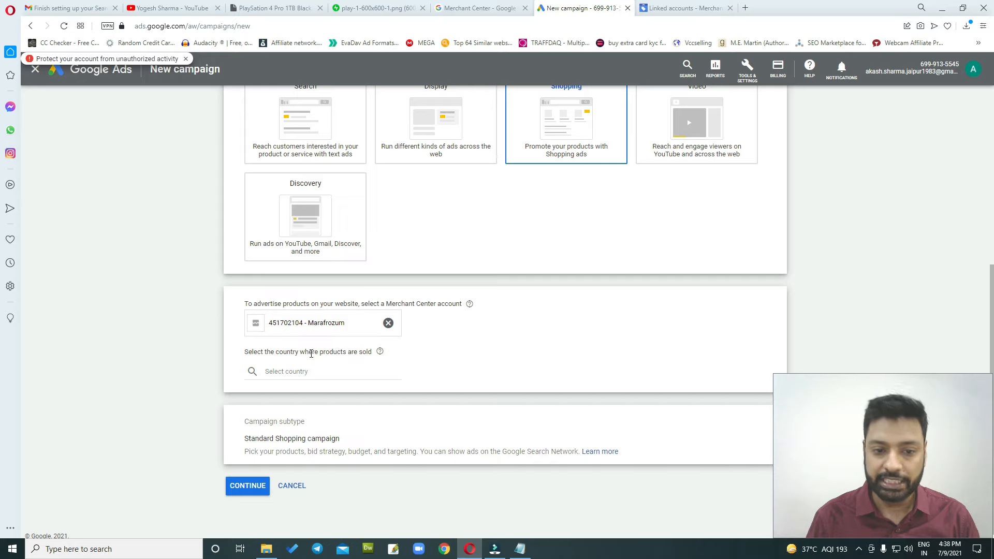
{"action": "left_click", "coordinate": [290, 372]}
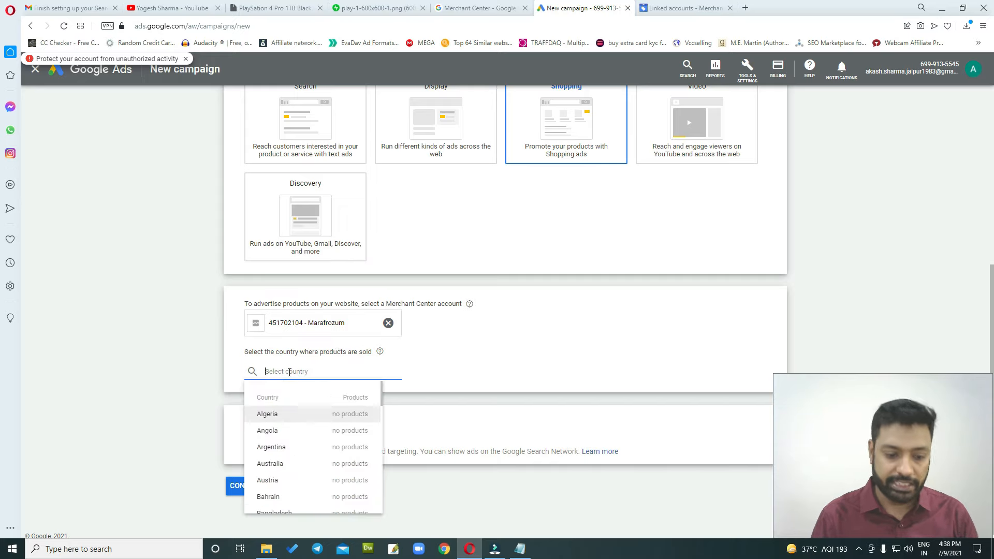
{"action": "type", "text": "united"}
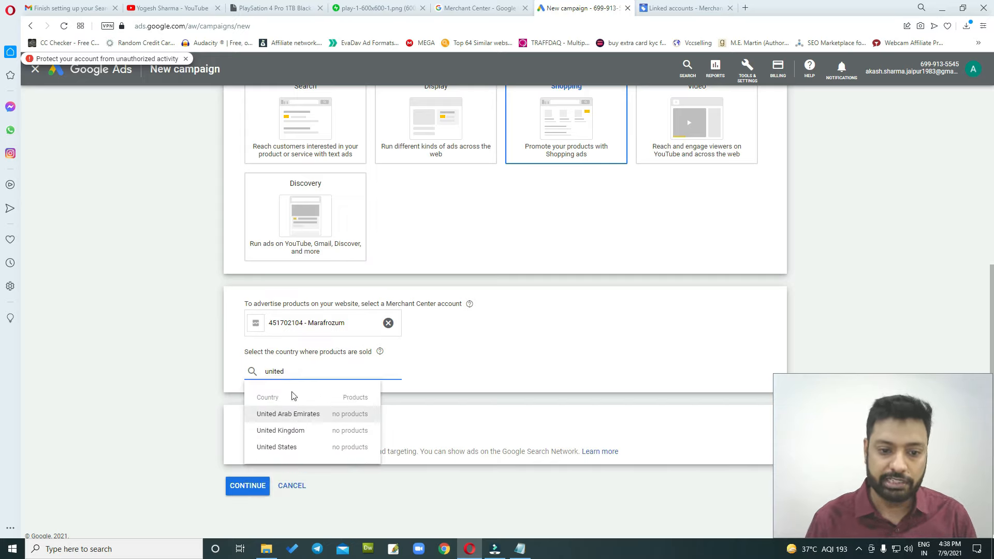
{"action": "left_click", "coordinate": [288, 446]}
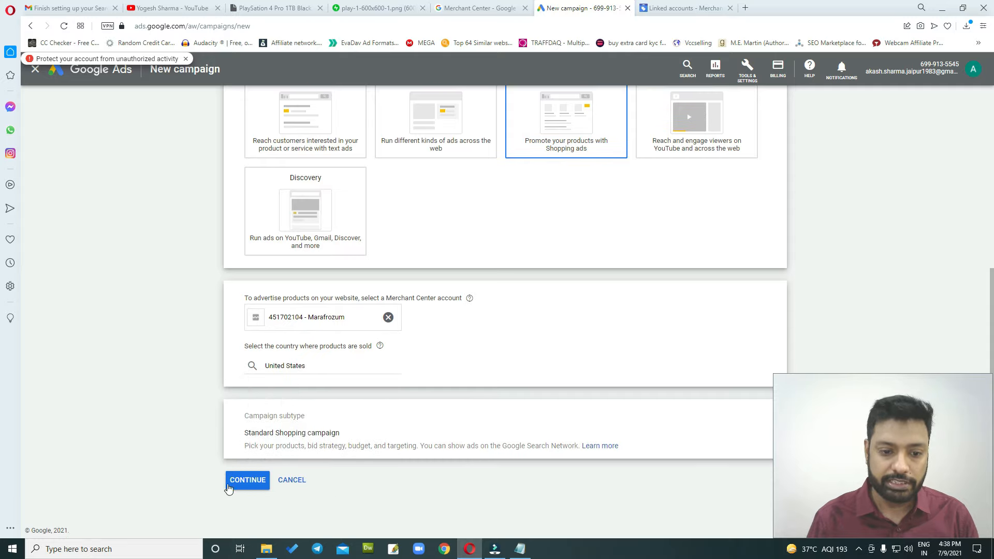
{"action": "left_click", "coordinate": [228, 485]}
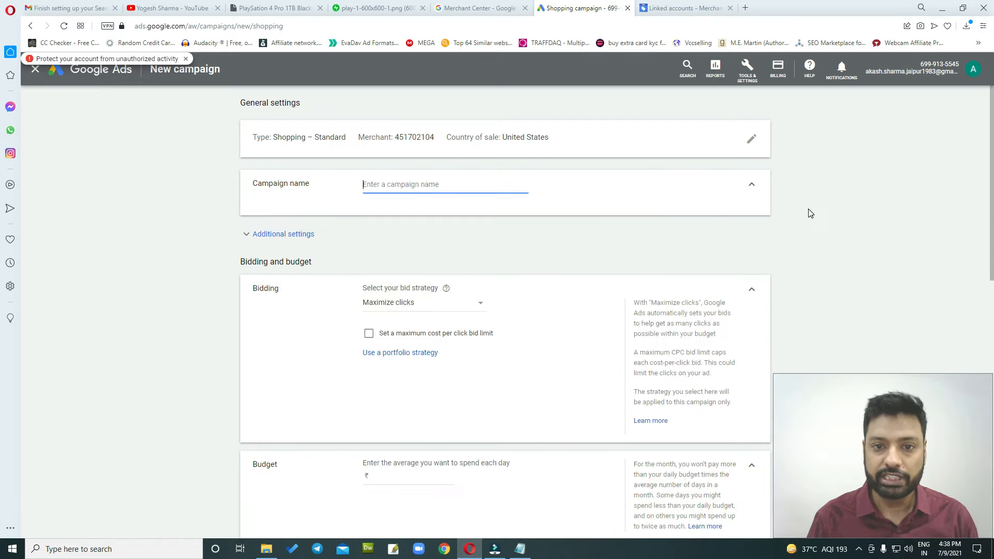
Name the campaign "Marafrozum - Playstation"
{"action": "left_click", "coordinate": [385, 185]}
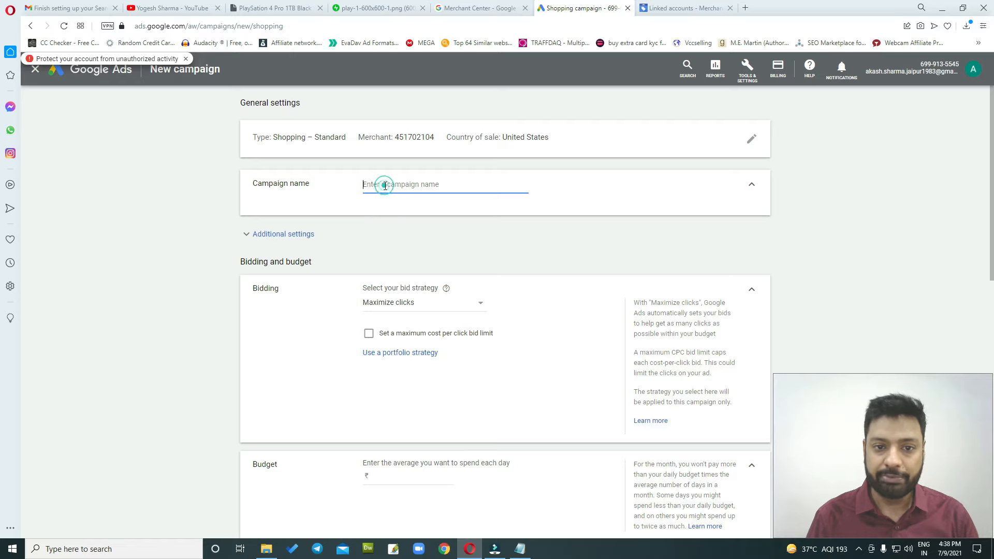
{"action": "type", "text": "M"}
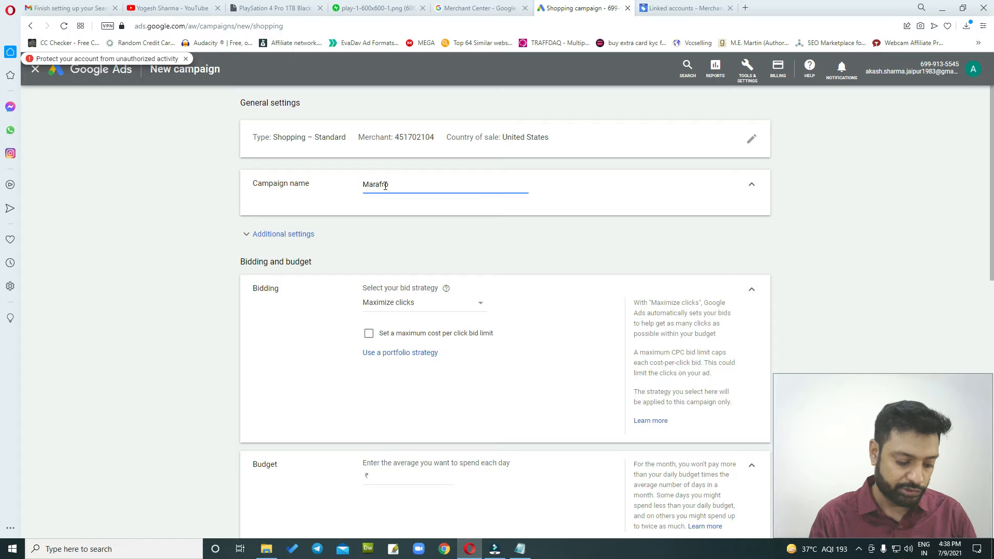
{"action": "type", "text": "arafrozum - Playstation"}
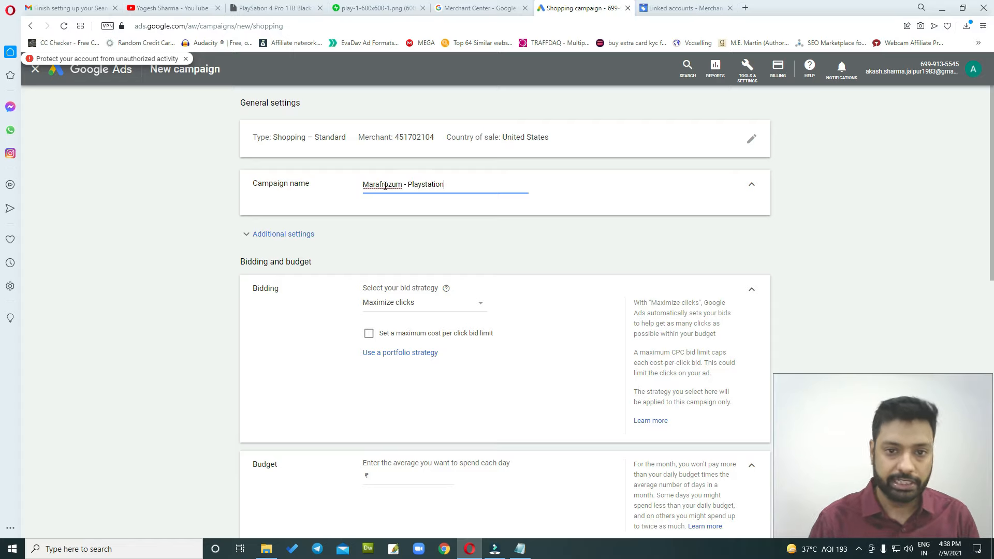
{"action": "triple_click", "coordinate": [455, 185]}
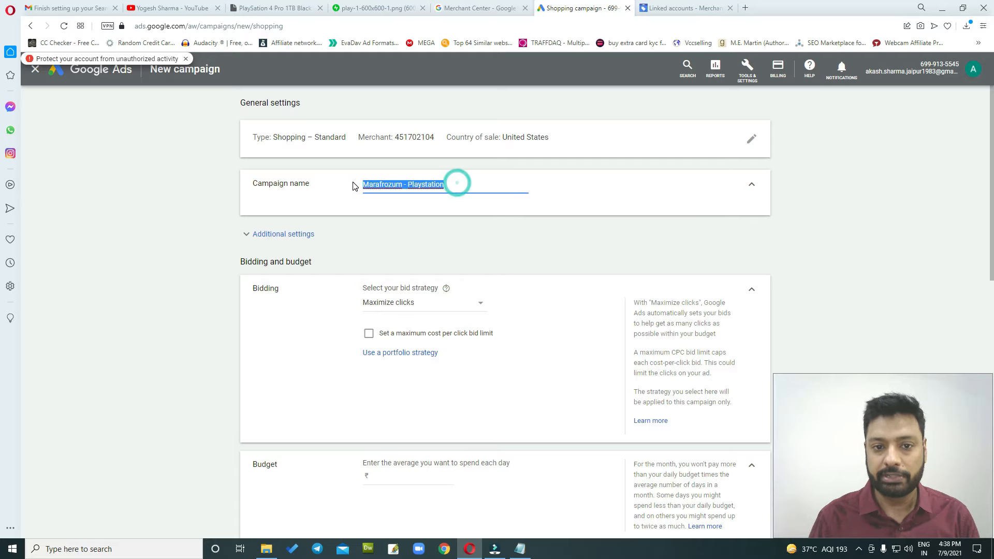
{"action": "left_click", "coordinate": [477, 216]}
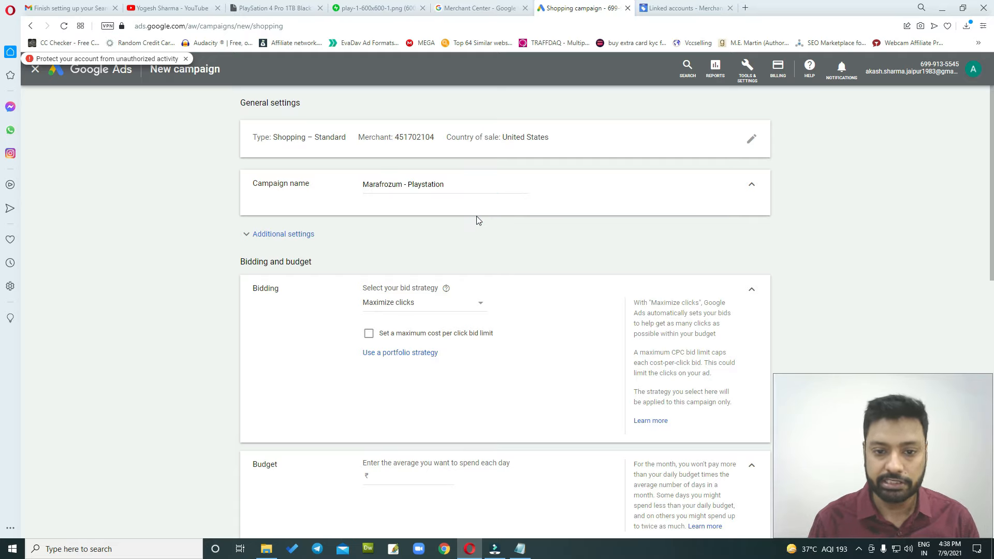
Set the campaign's bid strategy to Manual CPC
{"action": "scroll", "coordinate": [477, 220], "scroll_direction": "down", "scroll_amount": 1}
{"action": "triple_click", "coordinate": [253, 237]}
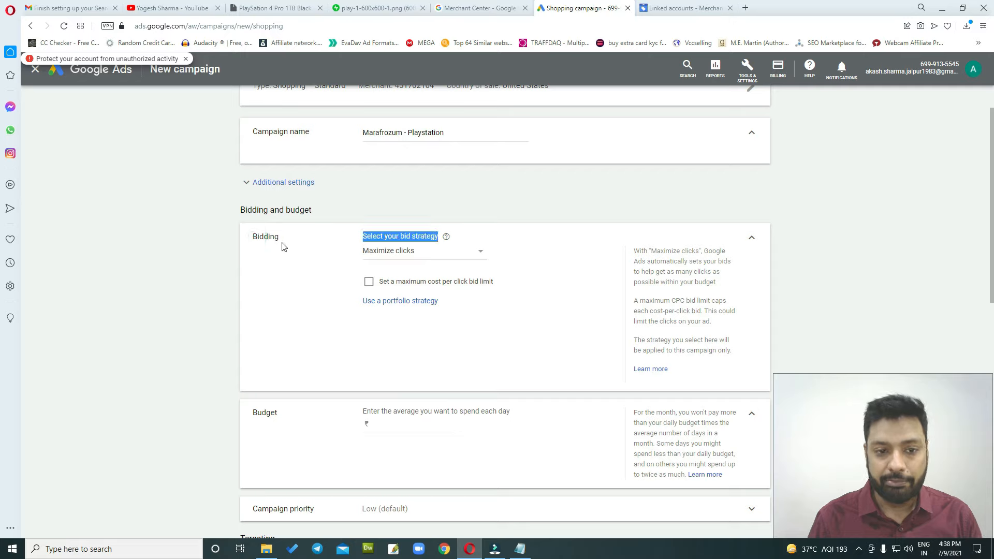
{"action": "left_click", "coordinate": [279, 260]}
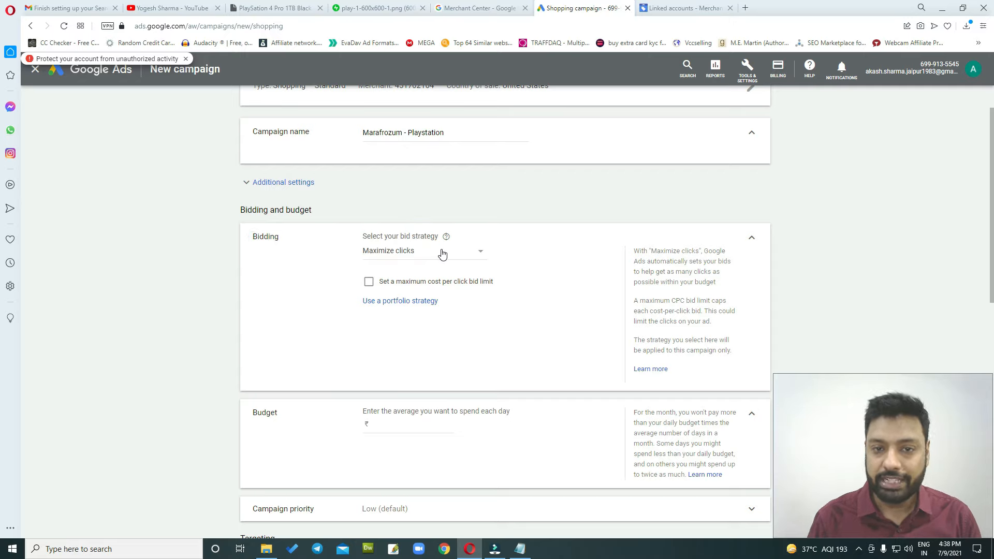
{"action": "left_click", "coordinate": [437, 252]}
{"action": "left_click", "coordinate": [397, 342]}
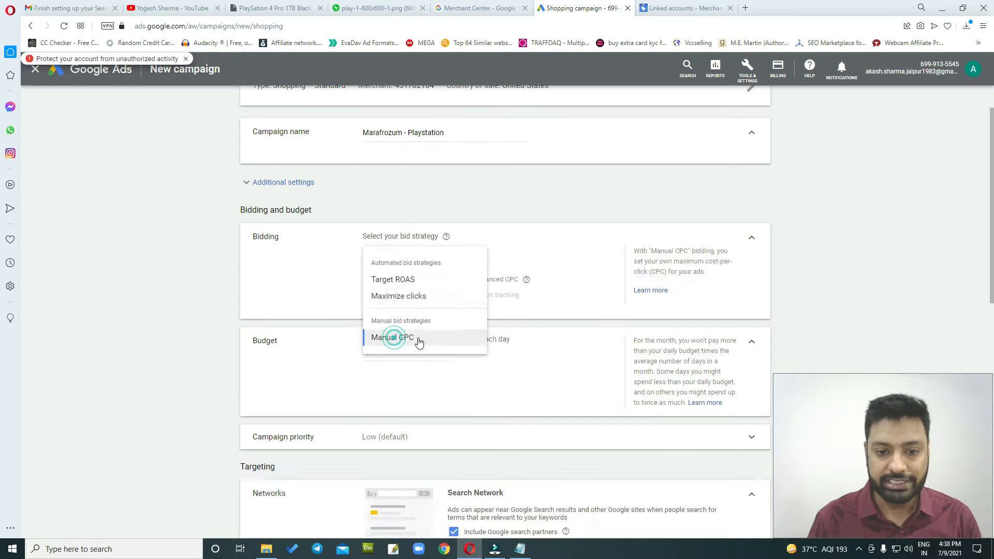
Set the campaign's average daily budget to ₹2,000
{"action": "scroll", "coordinate": [572, 304], "scroll_direction": "down", "scroll_amount": 1}
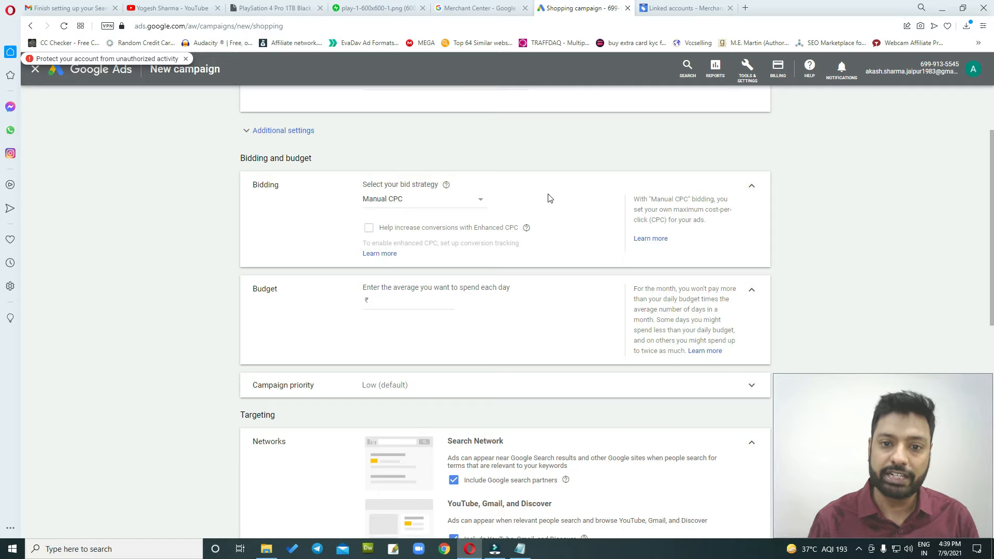
{"action": "left_click", "coordinate": [388, 299]}
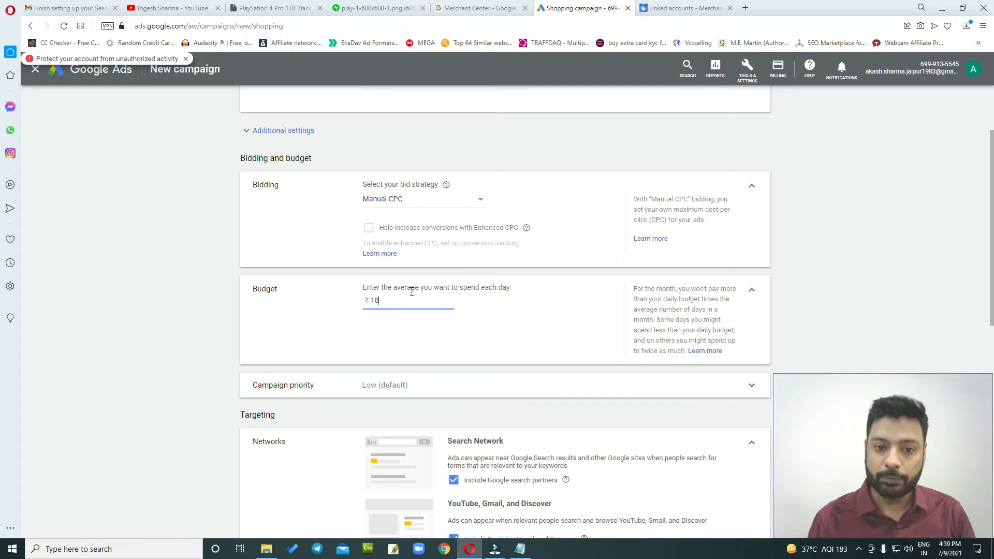
{"action": "left_click", "coordinate": [493, 325]}
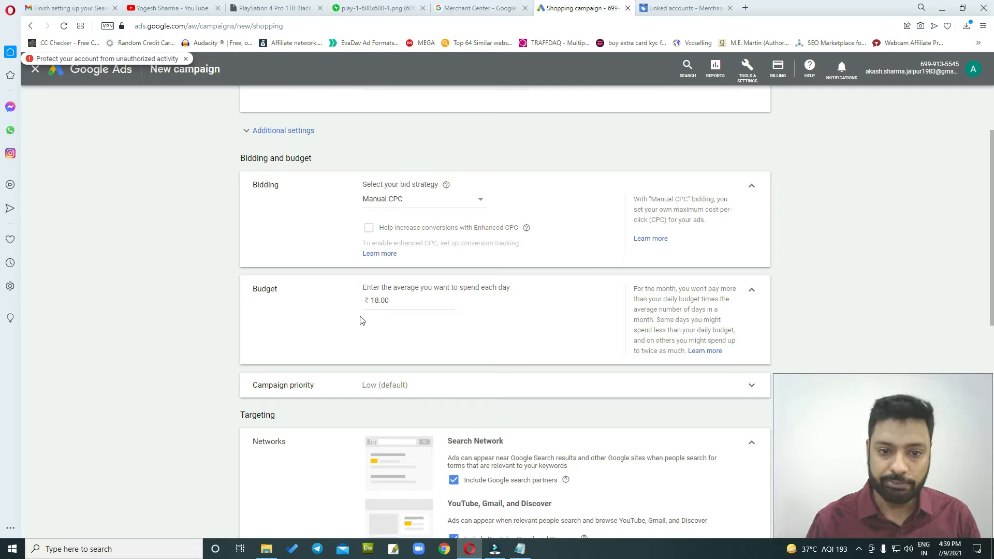
{"action": "left_click_drag", "start_coordinate": [399, 298], "coordinate": [342, 299]}
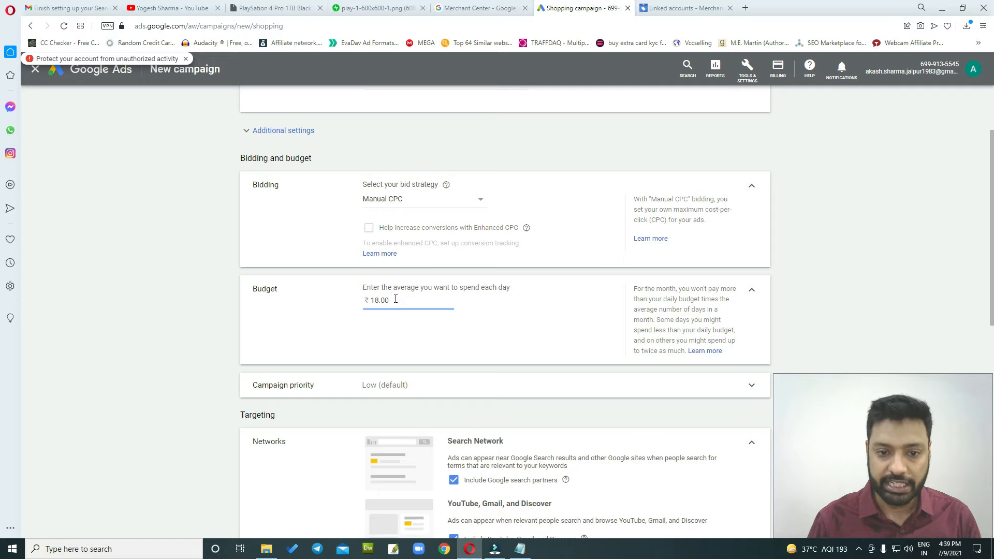
{"action": "type", "text": "2000"}
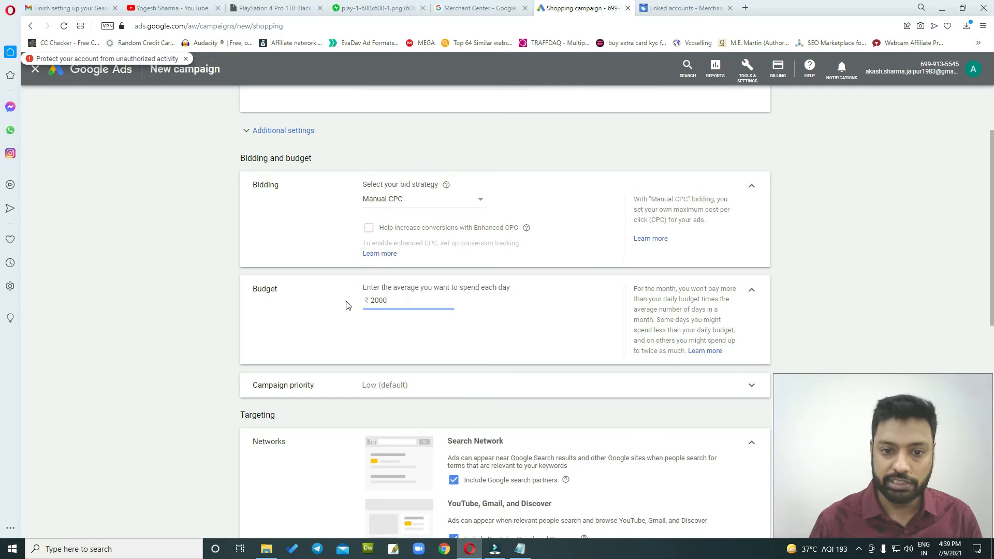
{"action": "left_click", "coordinate": [492, 336]}
Expand the campaign priority setting and review its options
{"action": "scroll", "coordinate": [487, 331], "scroll_direction": "down", "scroll_amount": 2}
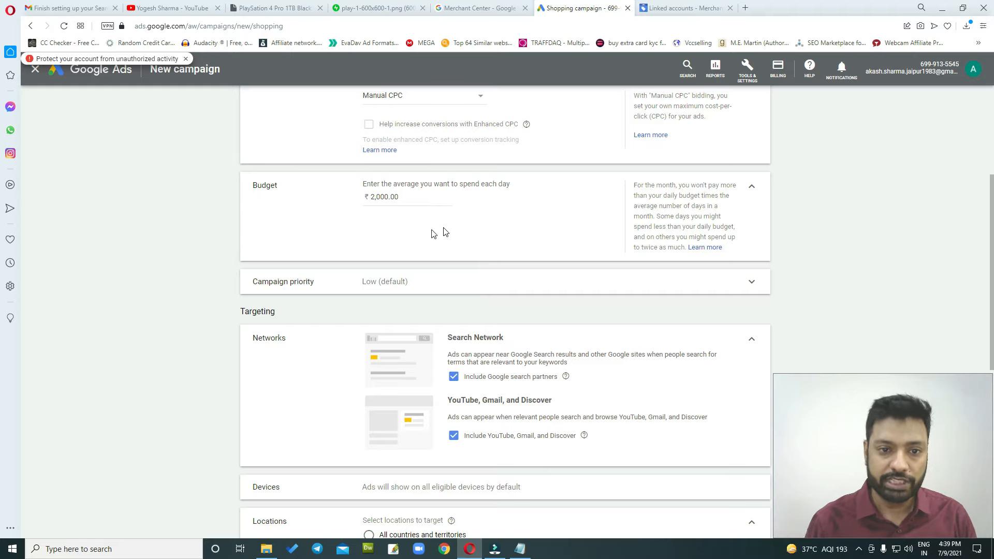
{"action": "scroll", "coordinate": [409, 194], "scroll_direction": "down", "scroll_amount": 1}
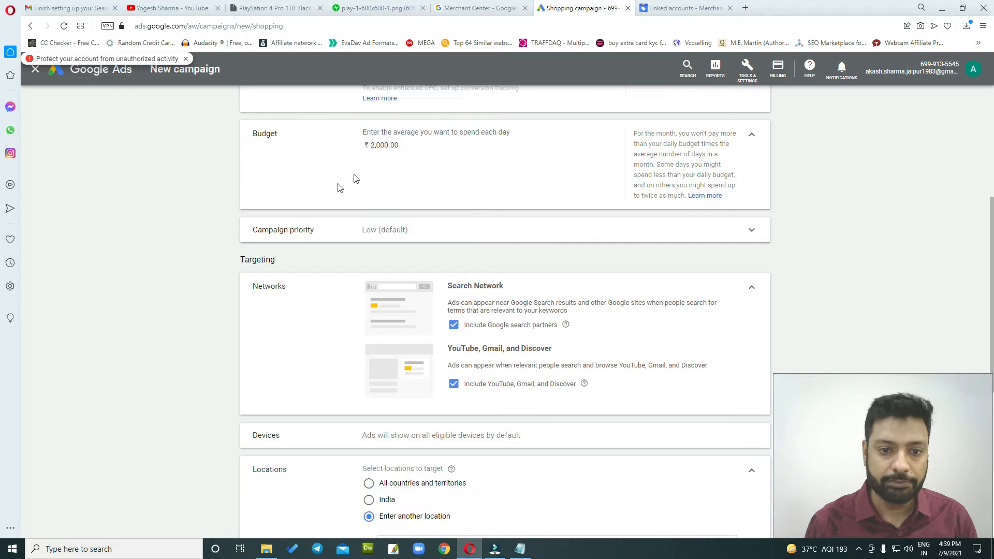
{"action": "left_click", "coordinate": [441, 232]}
{"action": "left_click", "coordinate": [752, 230]}
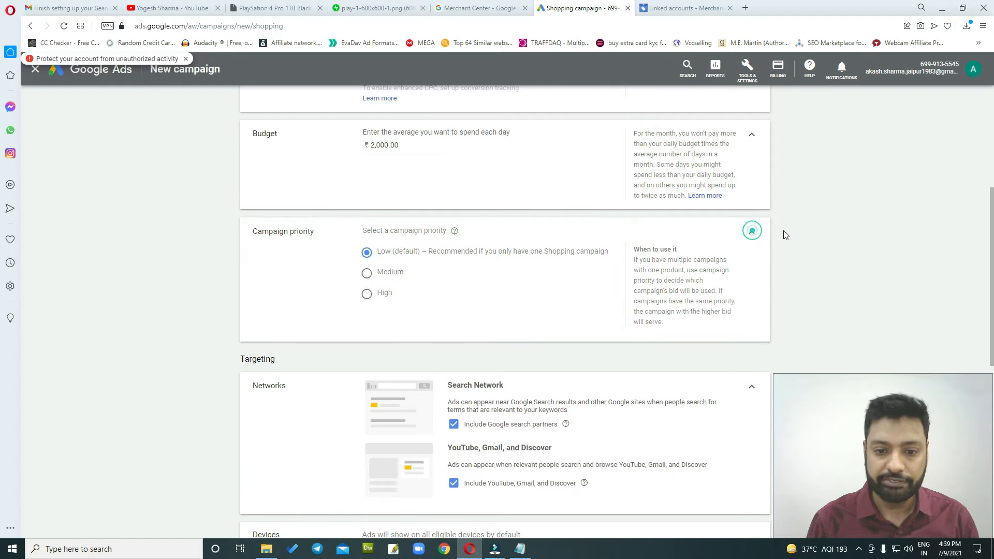
Exclude Google search partners from the campaign's networks and review the YouTube, Gmail, and Discover option
{"action": "scroll", "coordinate": [817, 235], "scroll_direction": "down", "scroll_amount": 3}
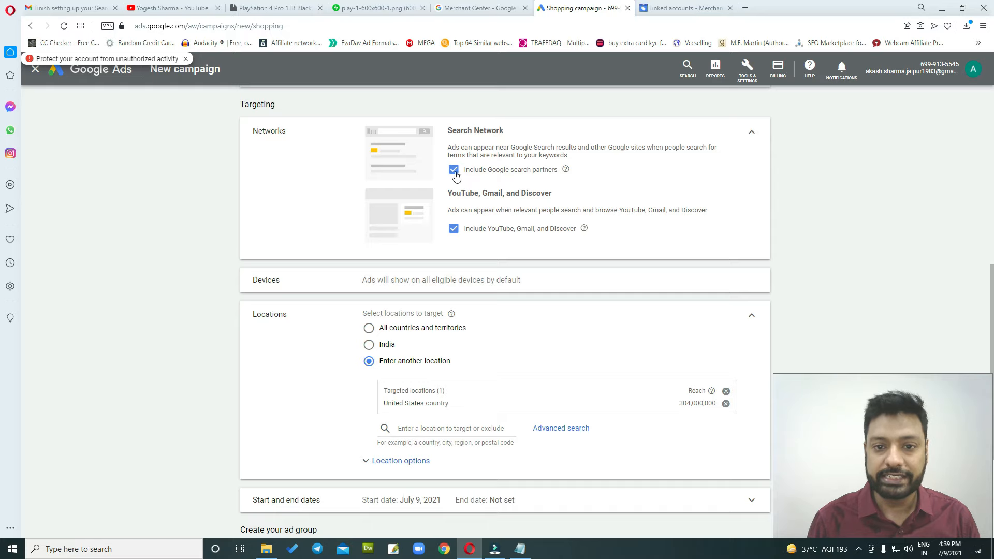
{"action": "left_click_drag", "start_coordinate": [576, 176], "coordinate": [450, 131]}
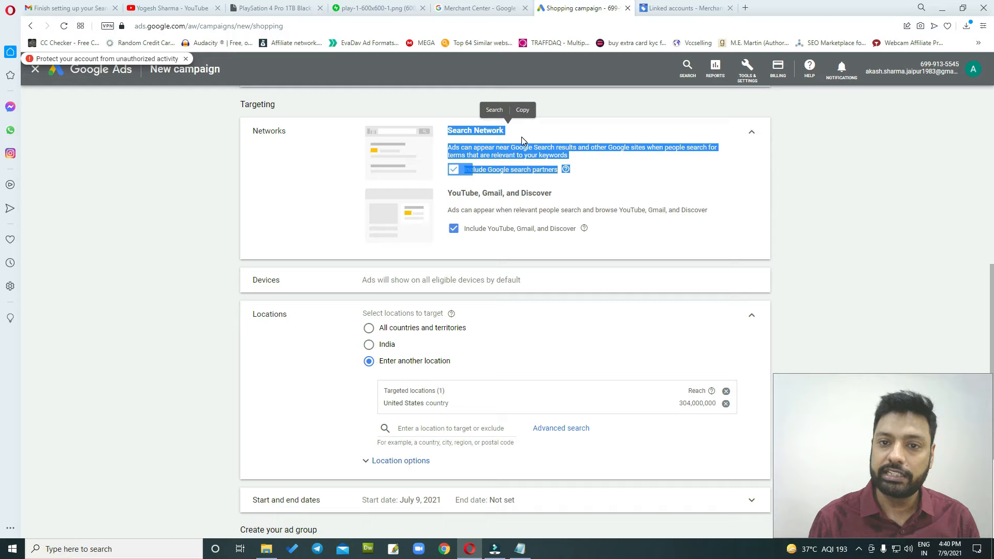
{"action": "left_click", "coordinate": [521, 136]}
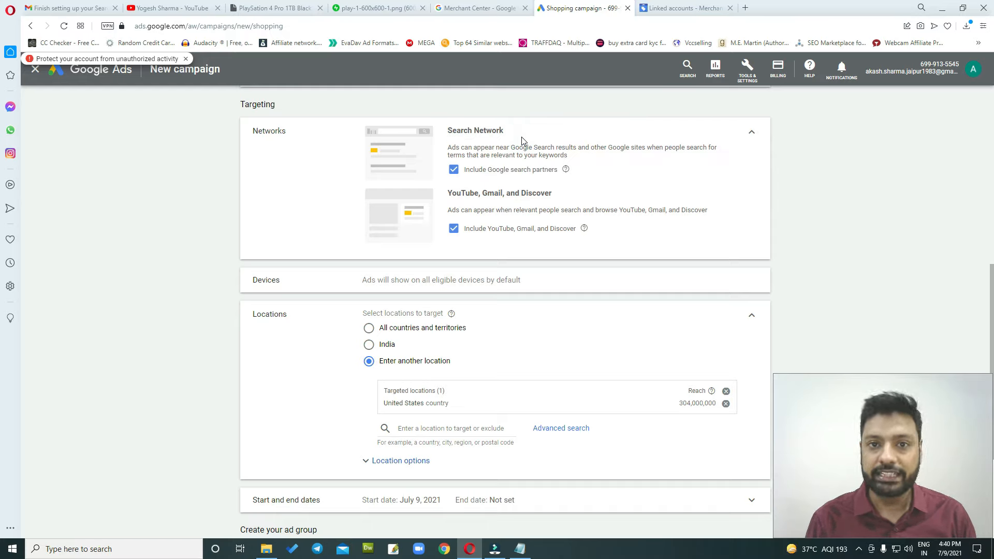
{"action": "left_click", "coordinate": [454, 171]}
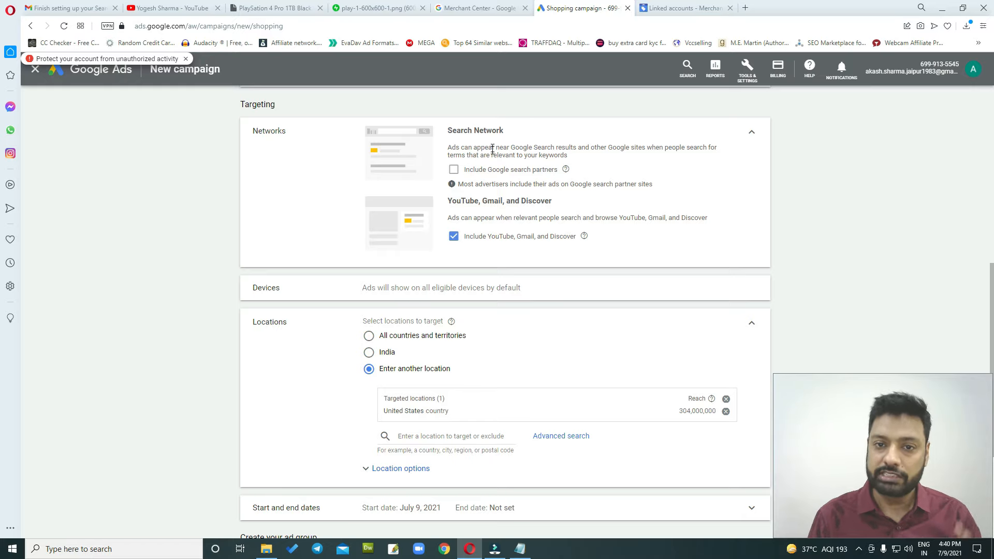
{"action": "left_click_drag", "start_coordinate": [448, 130], "coordinate": [496, 131]}
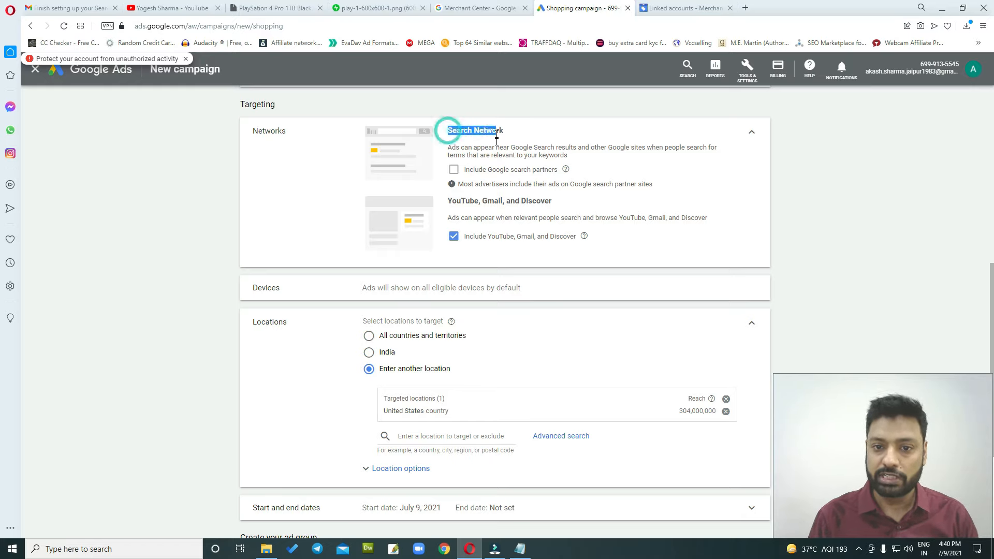
{"action": "left_click_drag", "start_coordinate": [448, 201], "coordinate": [475, 202]}
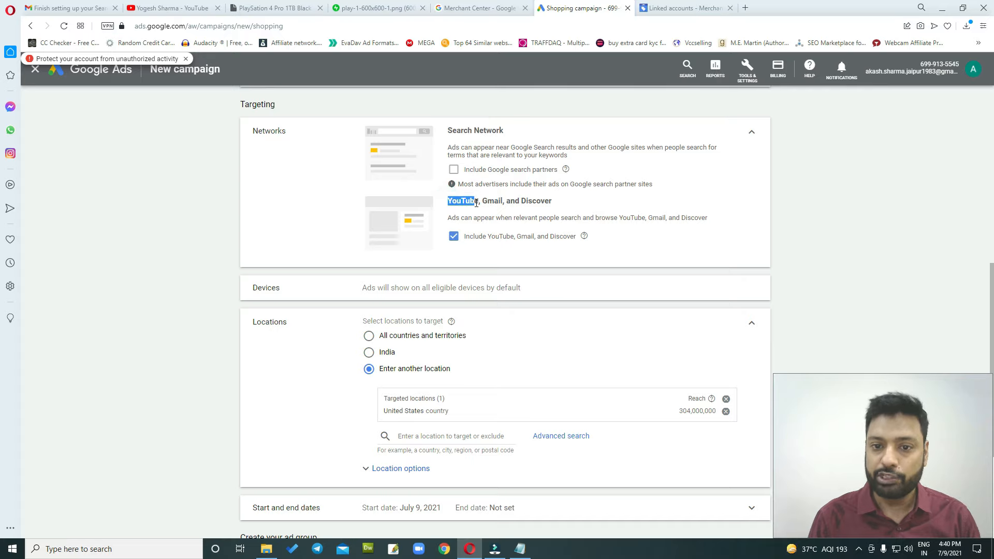
{"action": "double_click", "coordinate": [523, 201]}
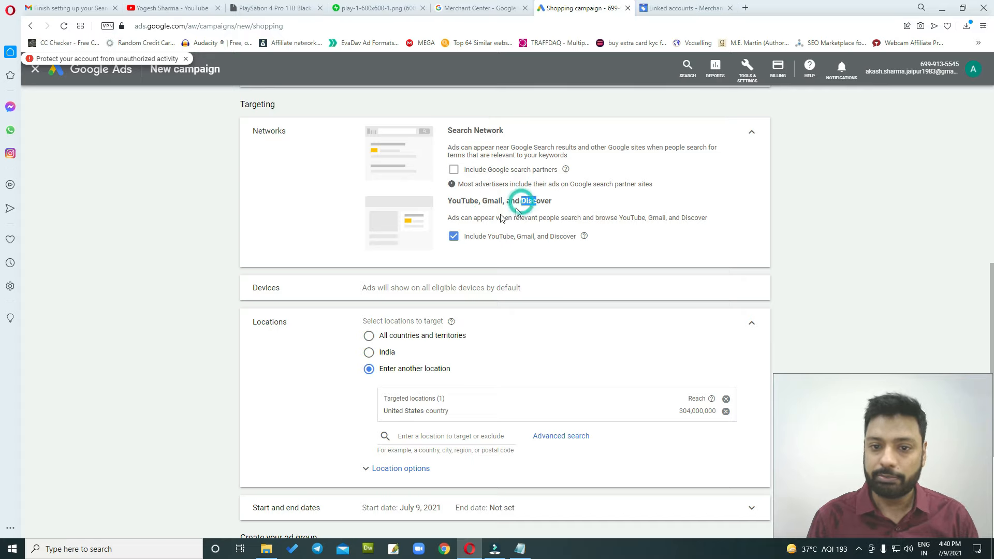
Exclude YouTube, Gmail, and Discover from the campaign's networks, keeping Google search partners excluded as well
{"action": "left_click", "coordinate": [453, 236]}
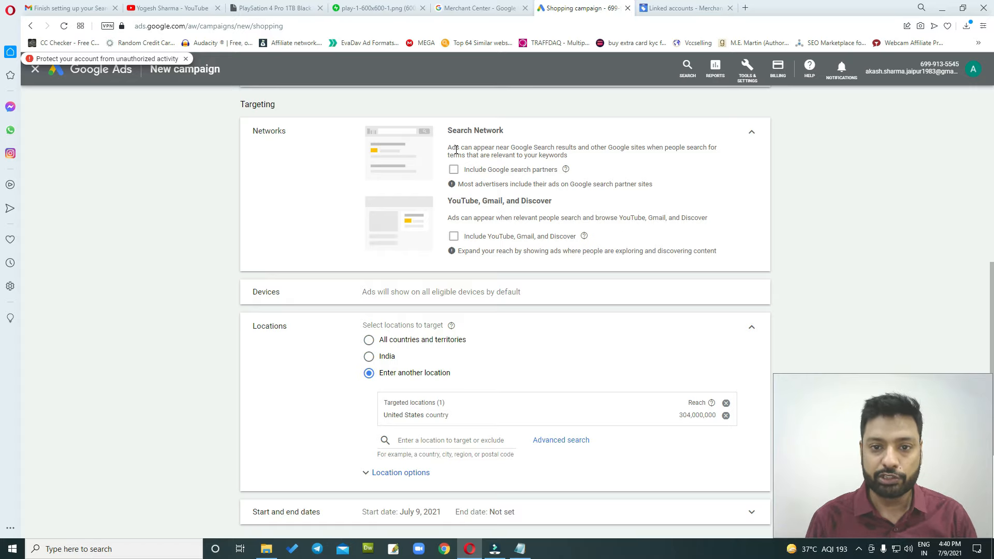
{"action": "scroll", "coordinate": [673, 239], "scroll_direction": "down", "scroll_amount": 1}
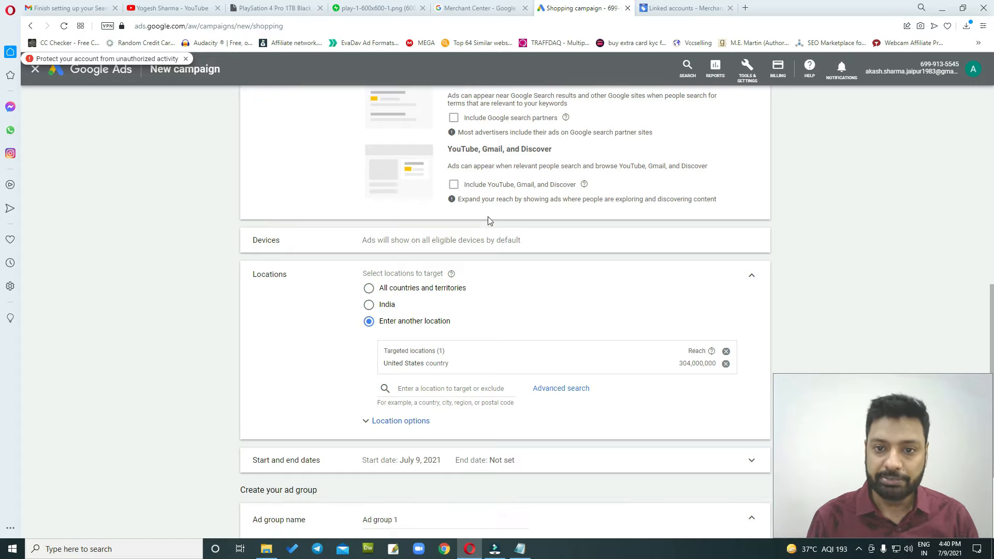
{"action": "scroll", "coordinate": [489, 221], "scroll_direction": "up", "scroll_amount": 1}
{"action": "left_click", "coordinate": [453, 171]}
{"action": "left_click", "coordinate": [453, 228]}
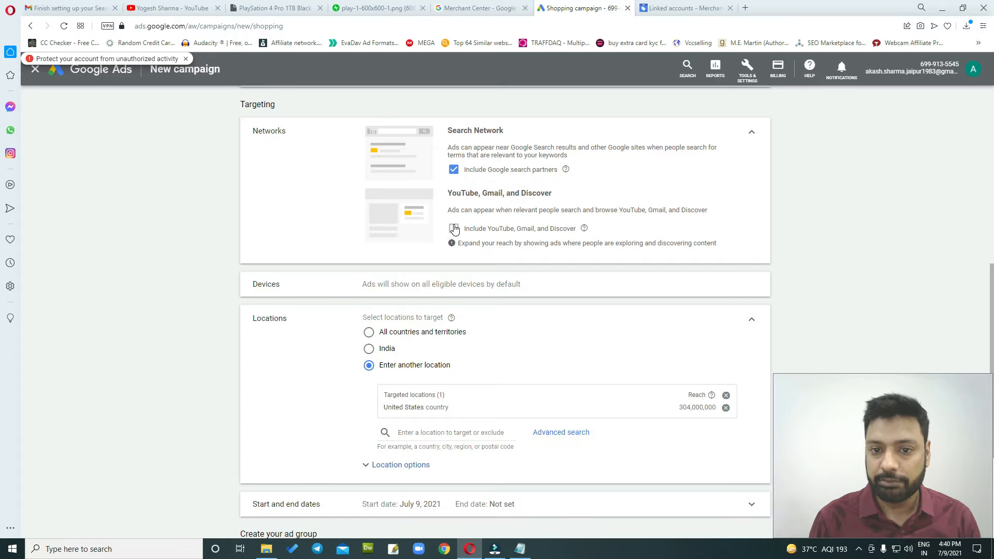
{"action": "left_click", "coordinate": [453, 173]}
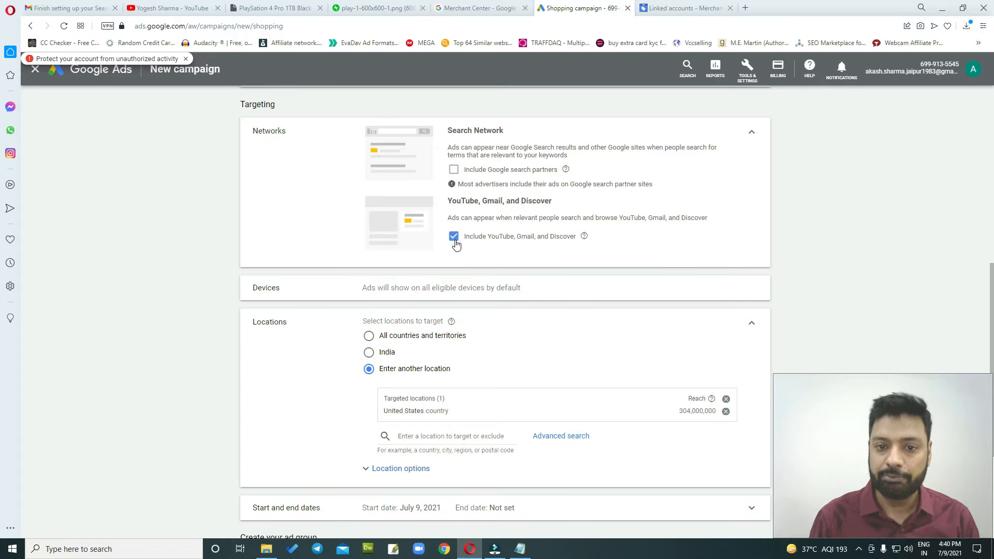
{"action": "left_click", "coordinate": [454, 237]}
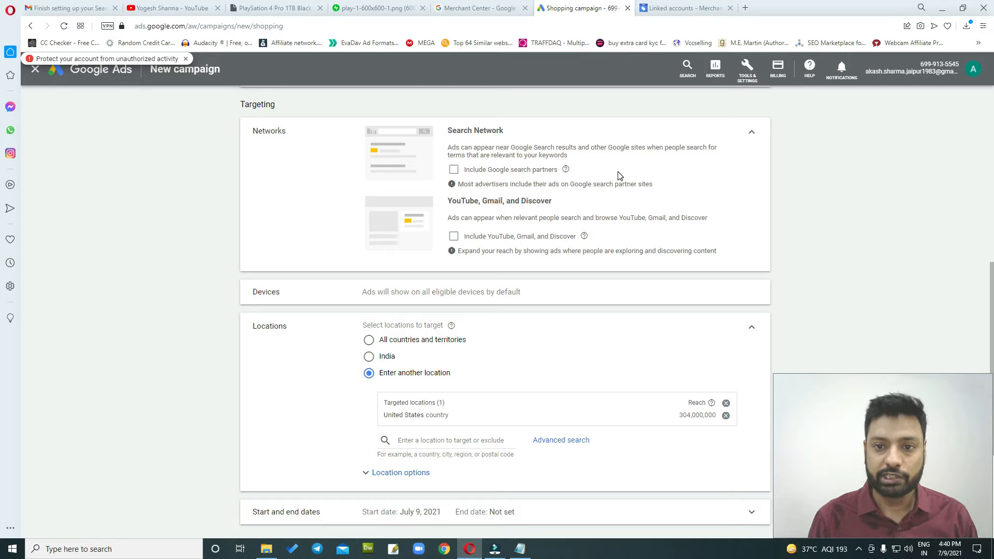
Review the campaign's default device targeting, United States location target, start and end dates, and ad group name
{"action": "scroll", "coordinate": [619, 176], "scroll_direction": "down", "scroll_amount": 1}
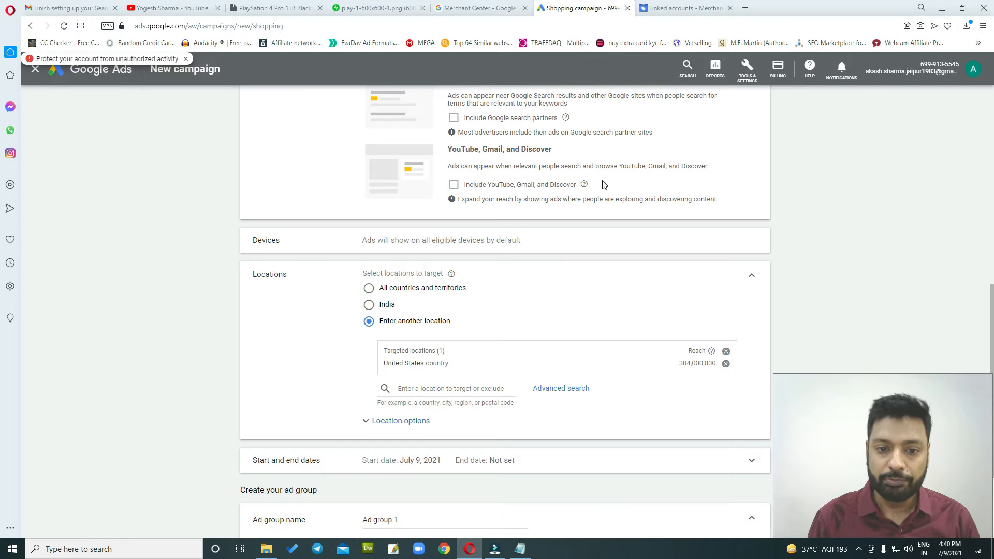
{"action": "left_click_drag", "start_coordinate": [361, 242], "coordinate": [532, 244]}
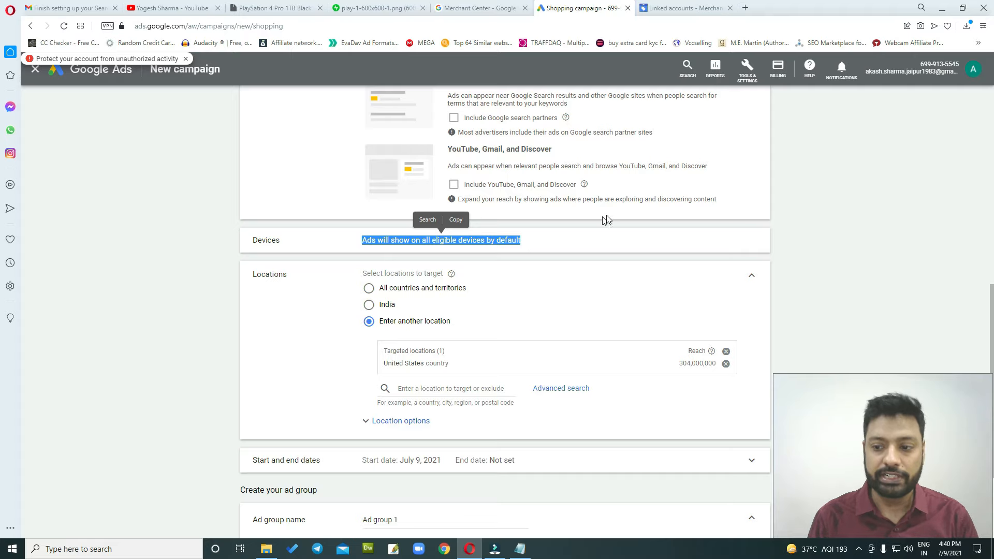
{"action": "scroll", "coordinate": [393, 314], "scroll_direction": "down", "scroll_amount": 2}
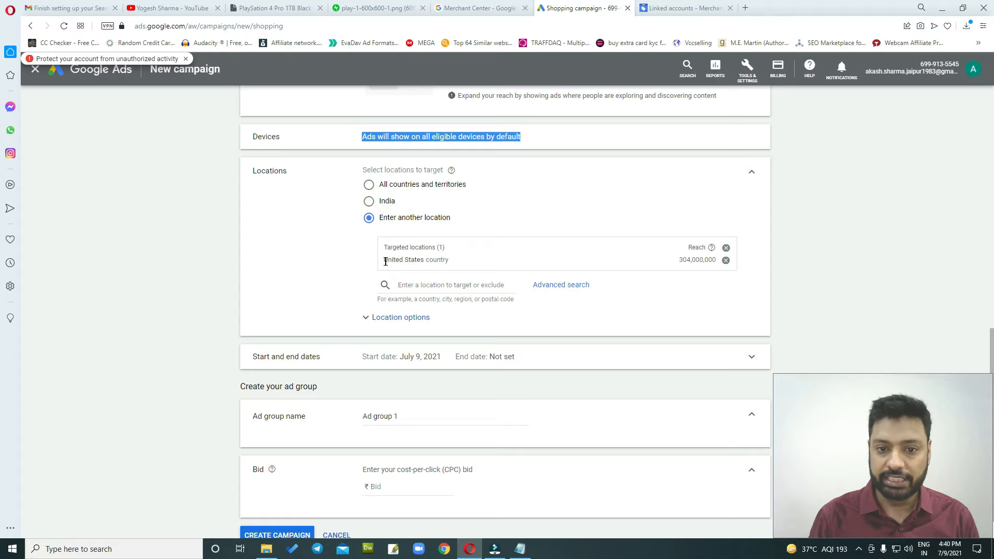
{"action": "double_click", "coordinate": [435, 260]}
{"action": "left_click", "coordinate": [317, 301]}
{"action": "scroll", "coordinate": [279, 305], "scroll_direction": "down", "scroll_amount": 1}
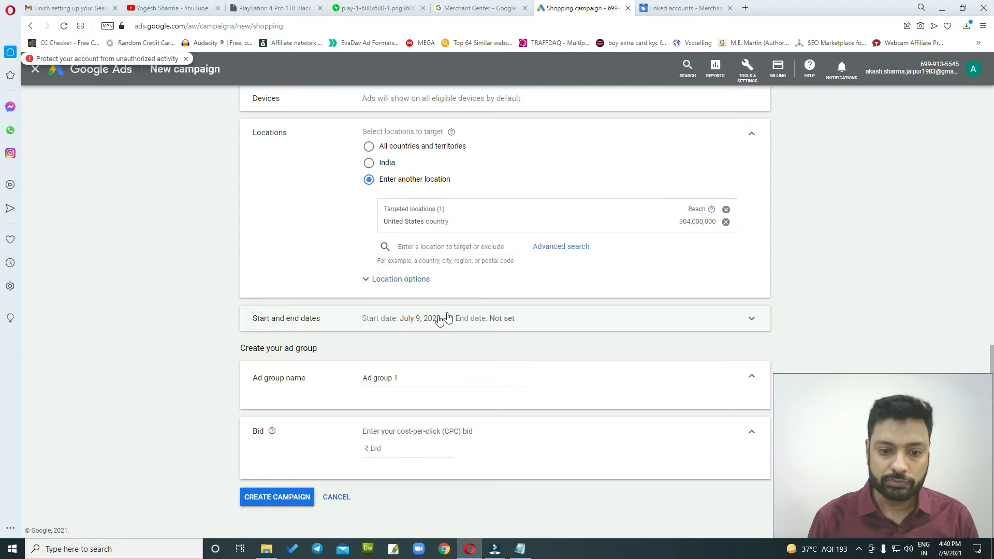
{"action": "triple_click", "coordinate": [365, 379]}
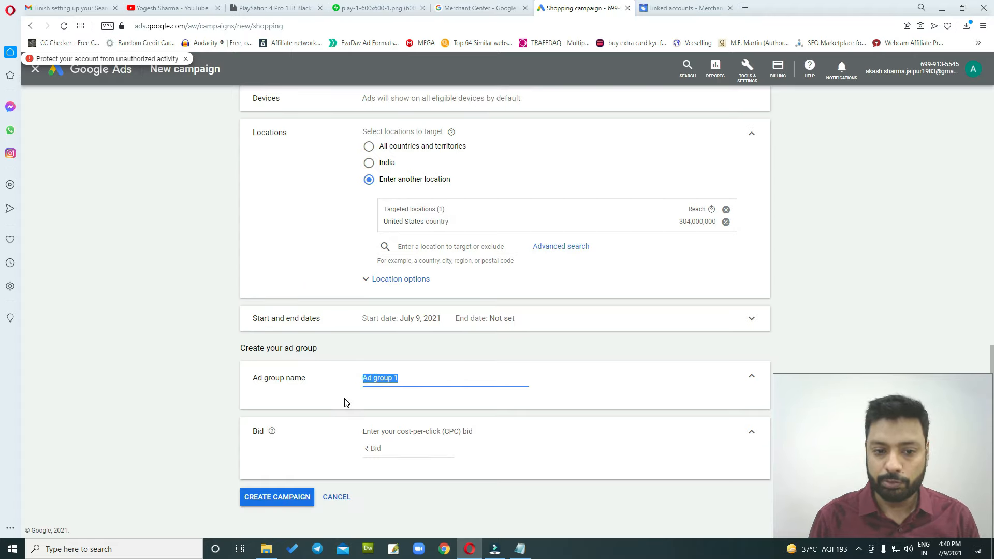
Set the ad group's cost-per-click bid to ₹18 and create the campaign
{"action": "left_click", "coordinate": [377, 447]}
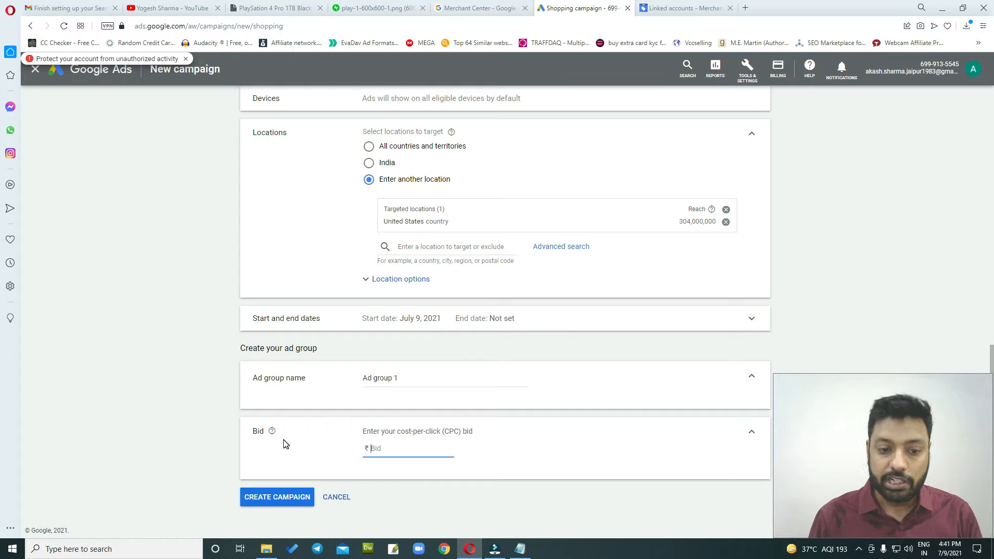
{"action": "left_click", "coordinate": [377, 448]}
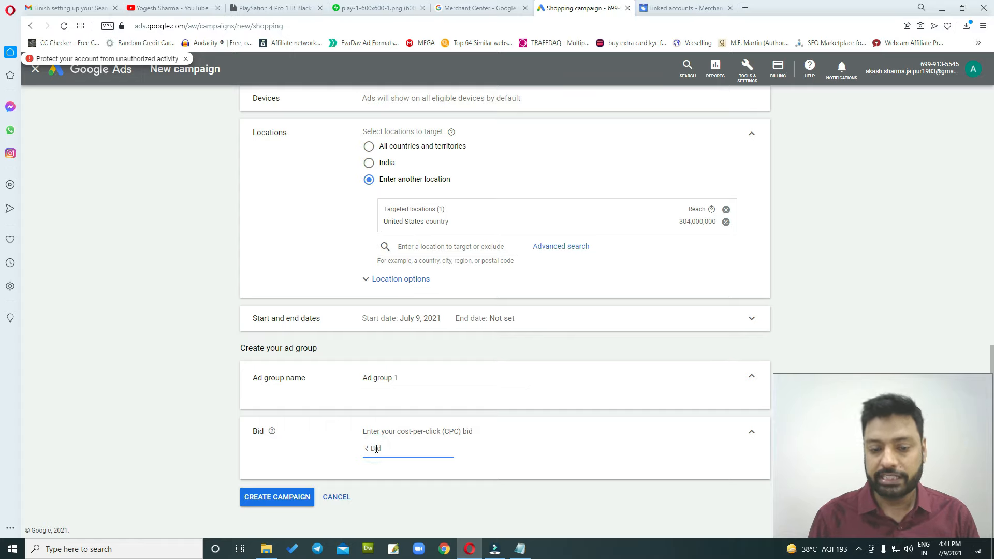
{"action": "type", "text": "18"}
{"action": "left_click", "coordinate": [384, 499]}
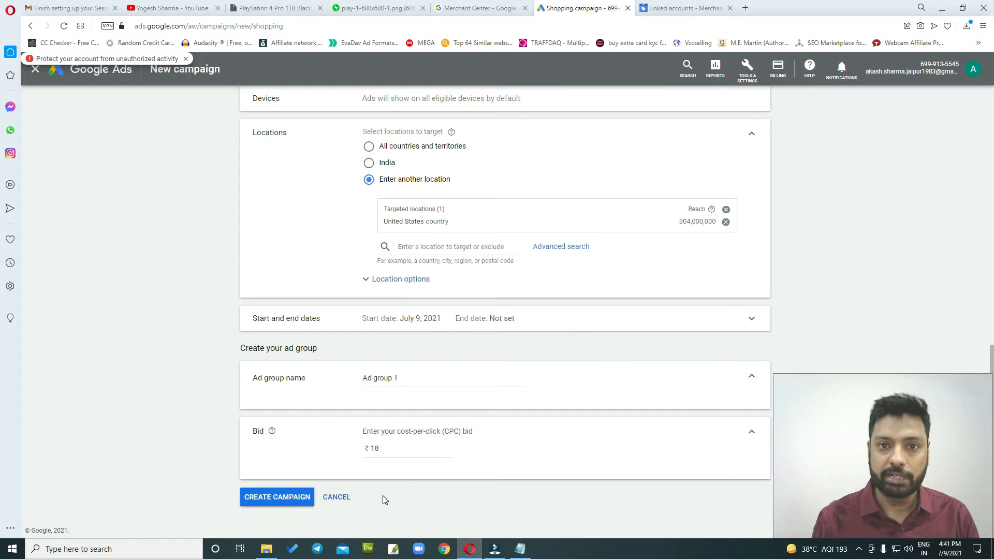
{"action": "left_click", "coordinate": [279, 498]}
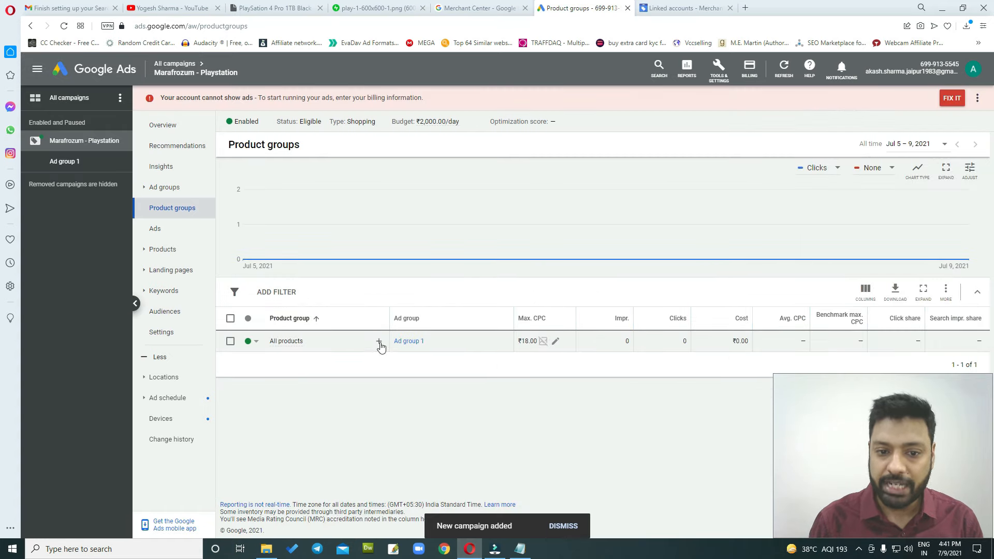
Check the subdivision options for the All products group, then return to the product groups without subdividing
{"action": "left_click", "coordinate": [380, 342]}
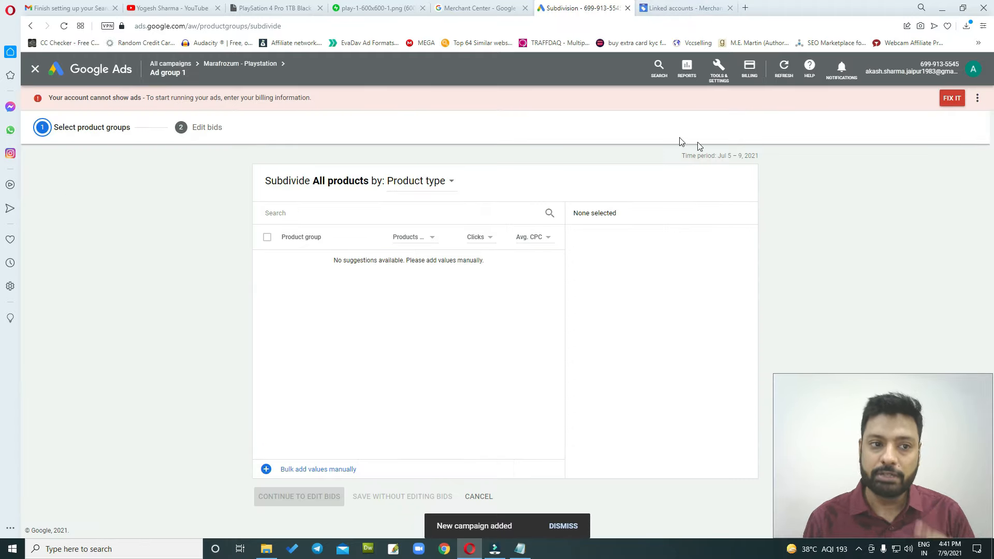
{"action": "left_click", "coordinate": [681, 6]}
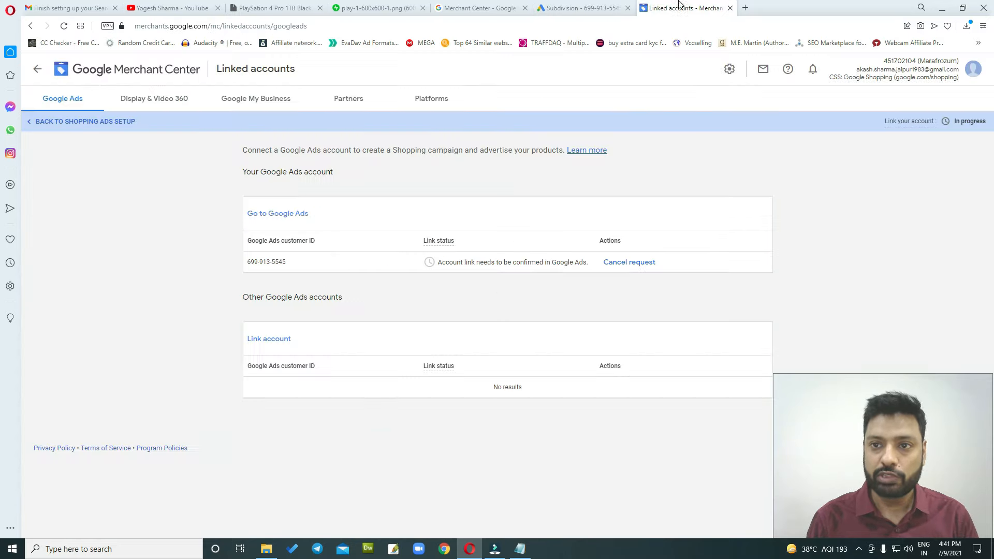
{"action": "left_click", "coordinate": [583, 9]}
{"action": "left_click", "coordinate": [30, 26]}
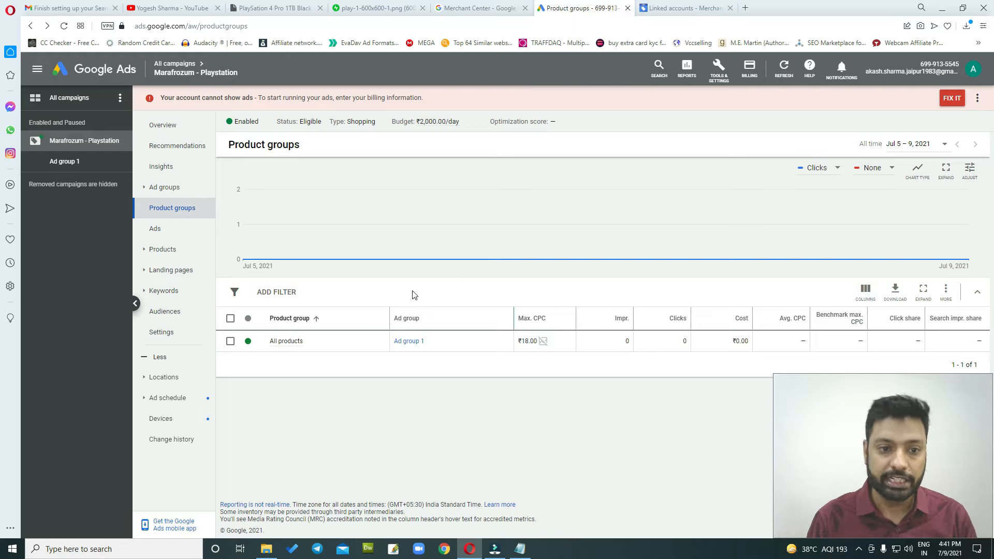
Review the campaign's negative keywords and search terms pages
{"action": "left_click", "coordinate": [144, 293]}
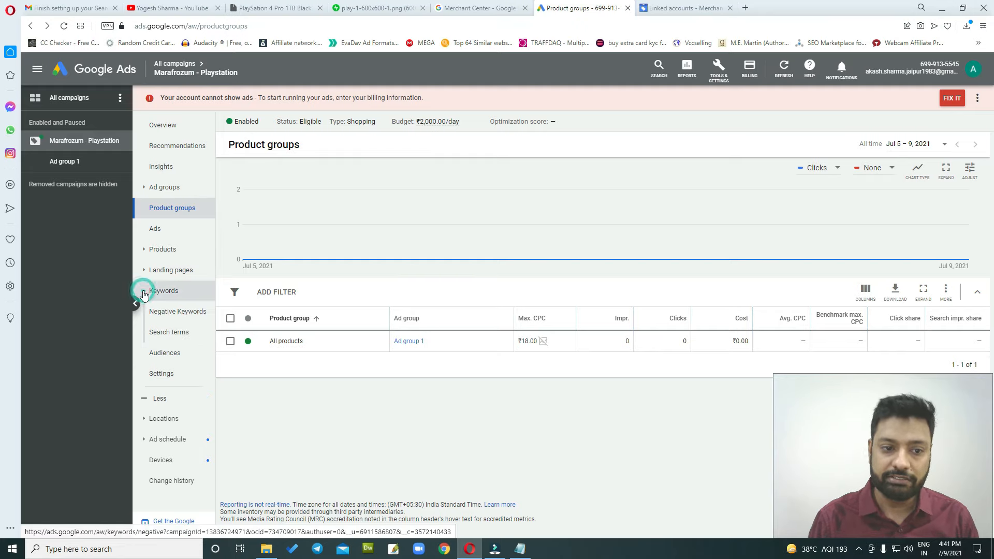
{"action": "left_click", "coordinate": [175, 313]}
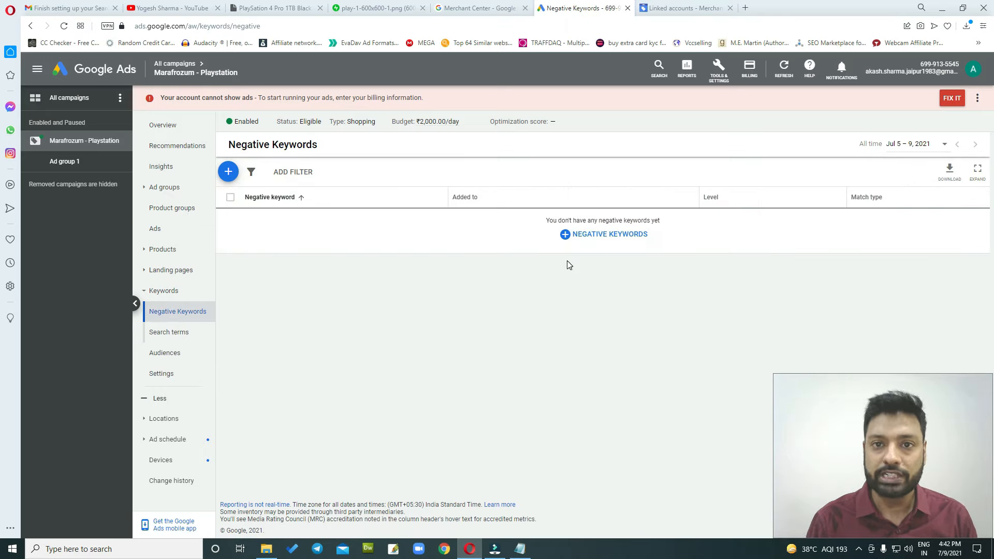
{"action": "left_click", "coordinate": [178, 338]}
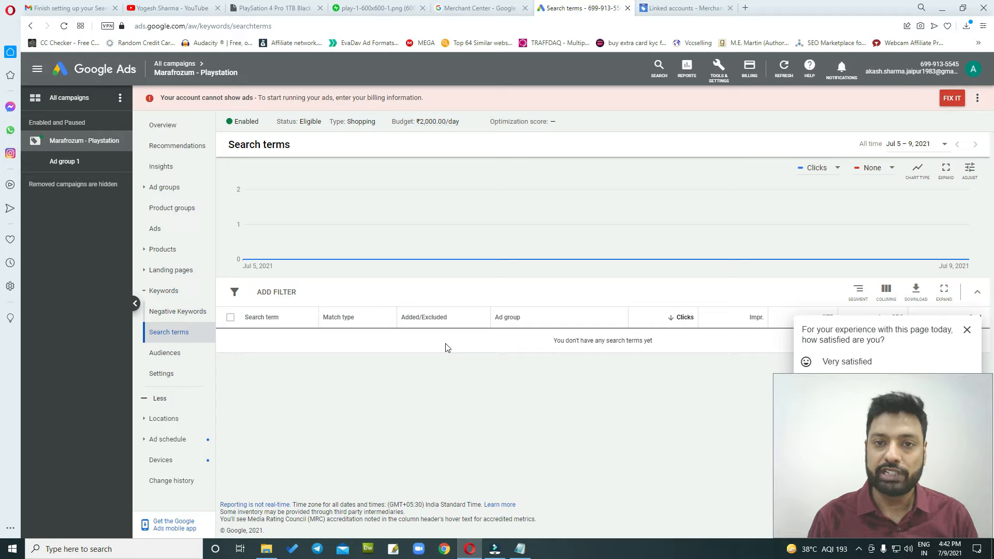
{"action": "left_click", "coordinate": [178, 317]}
Close the PlayStation product image and view the product's page on the marafrozum store
{"action": "left_click", "coordinate": [374, 7]}
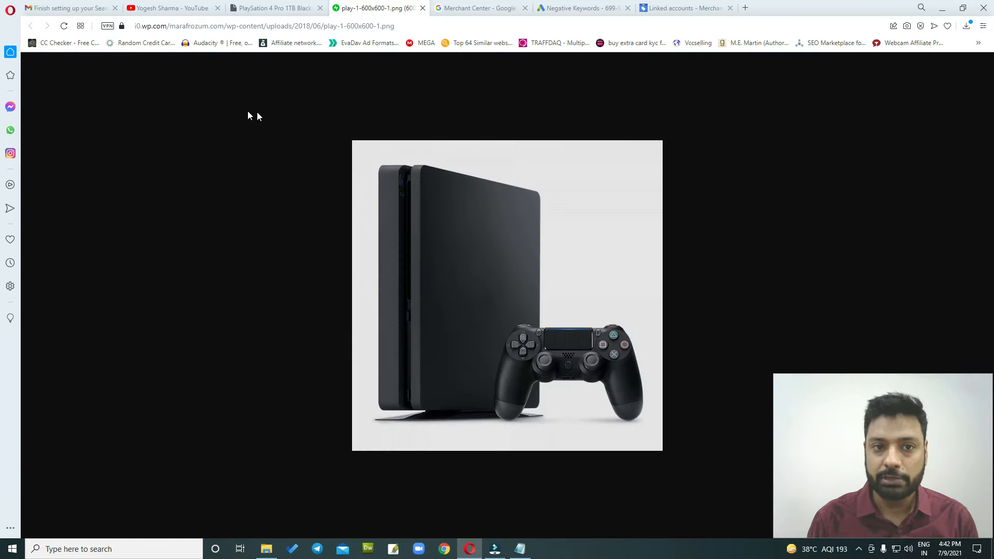
{"action": "left_click", "coordinate": [423, 7]}
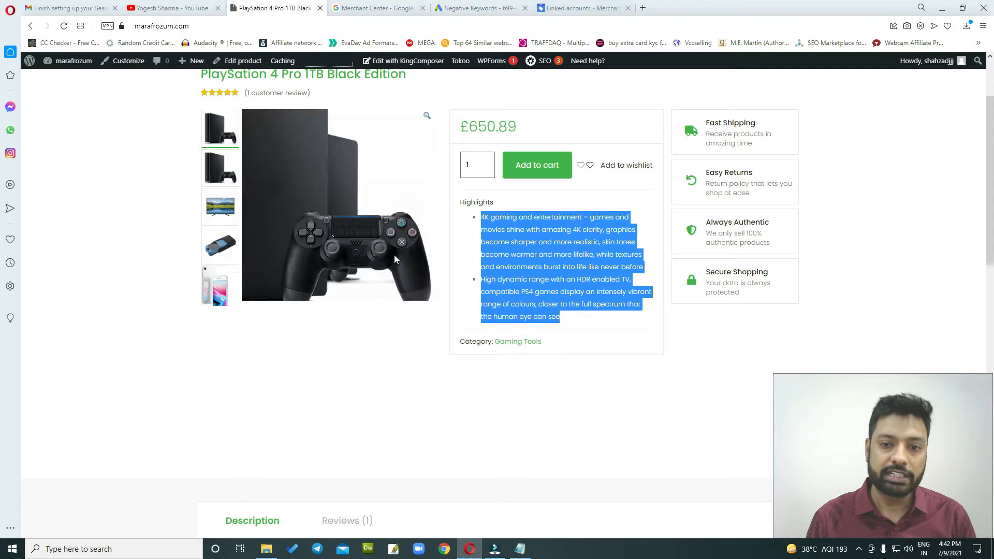
{"action": "scroll", "coordinate": [594, 146], "scroll_direction": "up", "scroll_amount": 2}
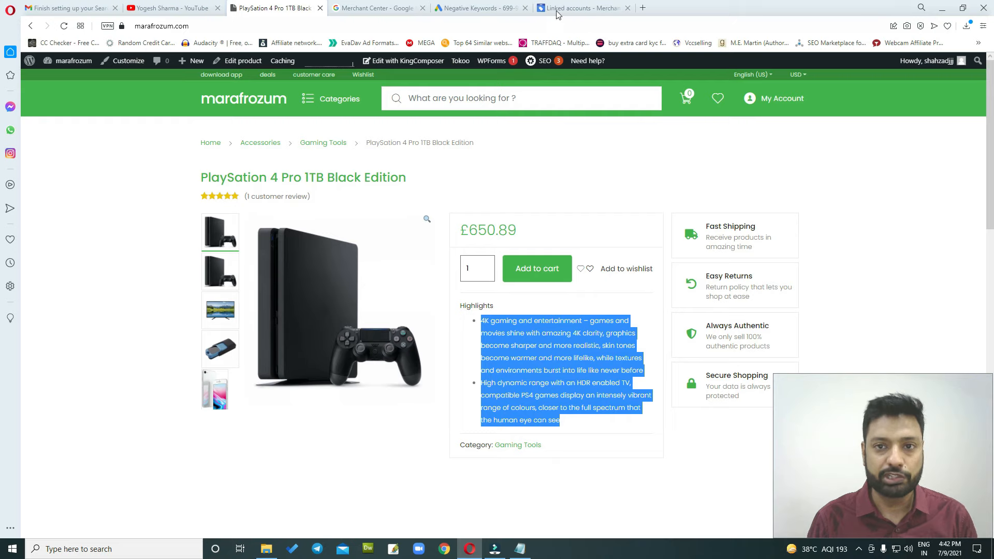
Return to Google Ads and add "free" as a negative keyword for the Marafrozum - Playstation campaign
{"action": "left_click", "coordinate": [574, 7]}
{"action": "left_click", "coordinate": [484, 8]}
{"action": "left_click", "coordinate": [564, 238]}
{"action": "left_click", "coordinate": [277, 314]}
{"action": "type", "text": "free"}
{"action": "scroll", "coordinate": [404, 307], "scroll_direction": "down", "scroll_amount": 3}
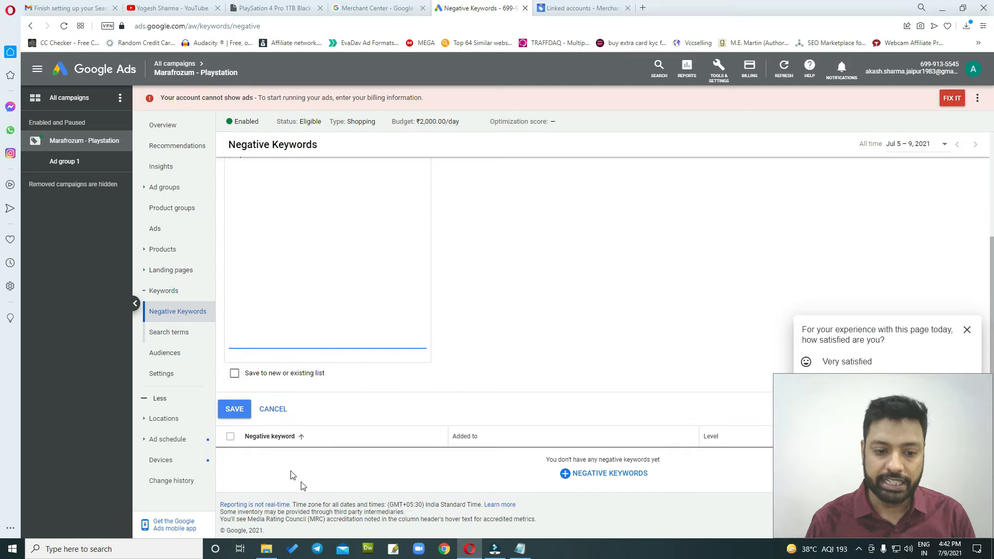
{"action": "left_click", "coordinate": [235, 412]}
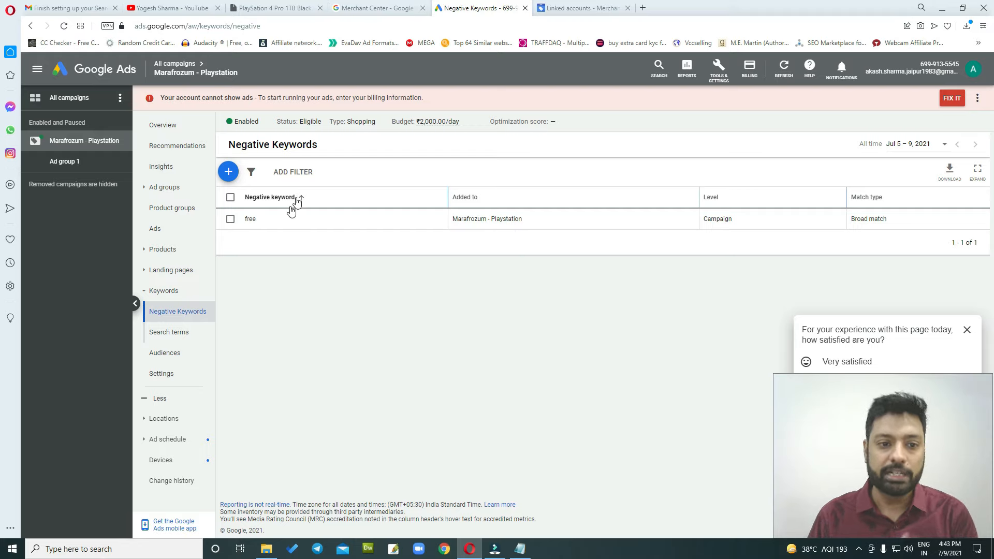
Review the campaign's landing pages, products, and targeted locations pages
{"action": "left_click", "coordinate": [174, 270]}
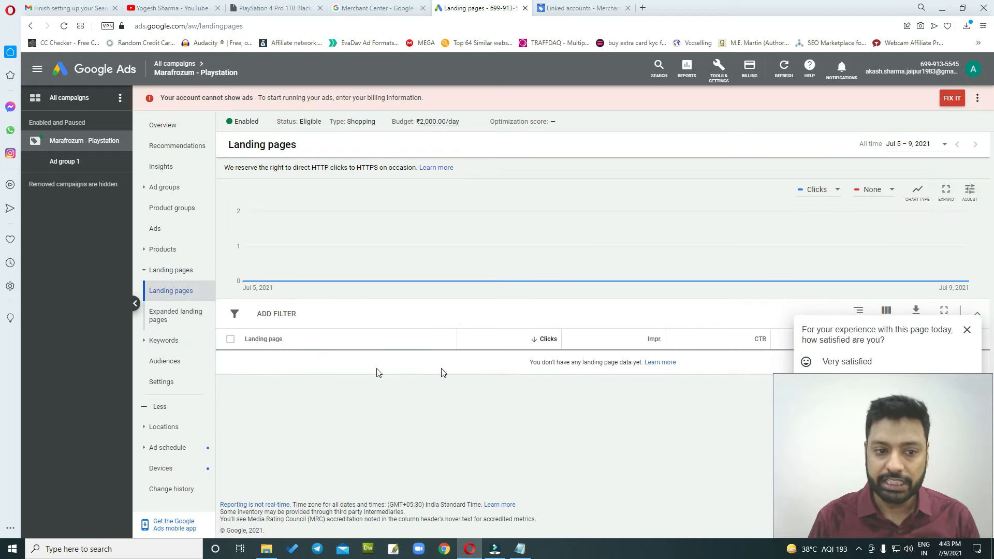
{"action": "left_click", "coordinate": [157, 247]}
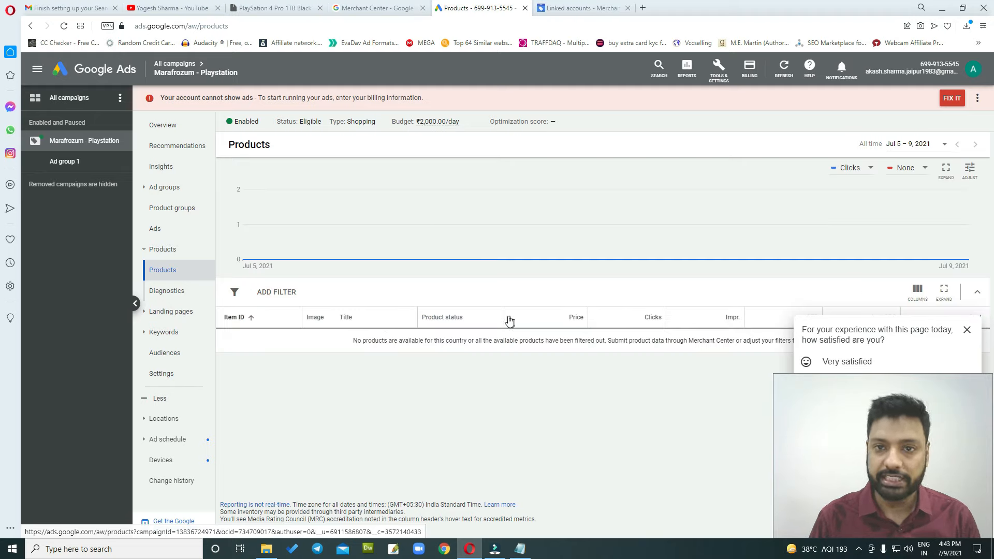
{"action": "left_click", "coordinate": [146, 420]}
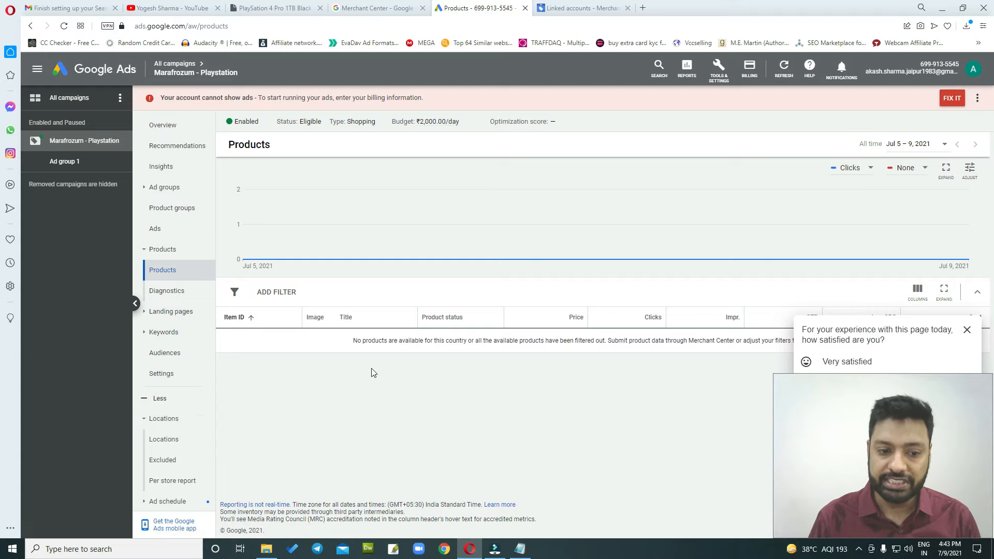
{"action": "left_click", "coordinate": [155, 440]}
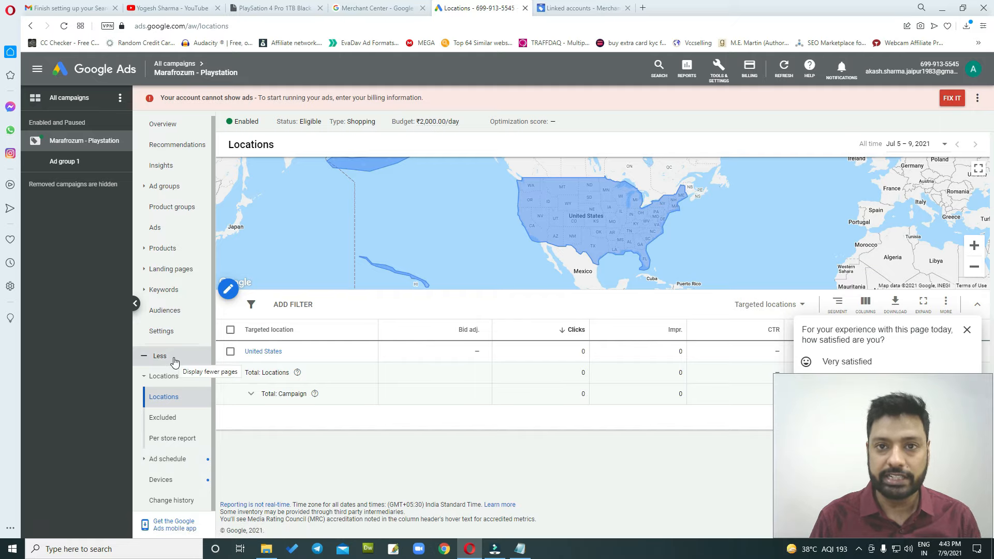
Load Google in place of the Merchant Center linked accounts page and search for "buy shoes" to view example shopping ads
{"action": "left_click", "coordinate": [584, 9]}
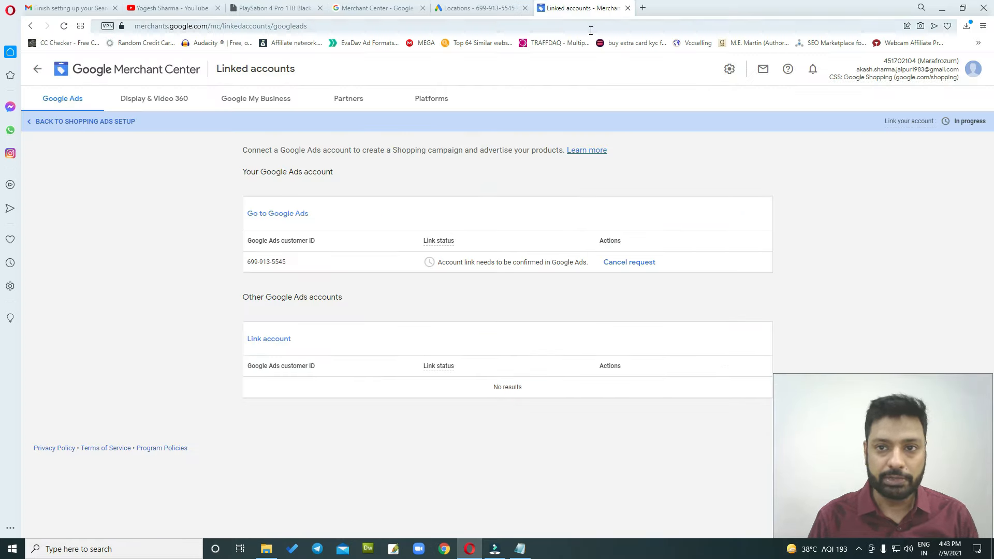
{"action": "left_click", "coordinate": [591, 25]}
{"action": "type", "text": "google"}
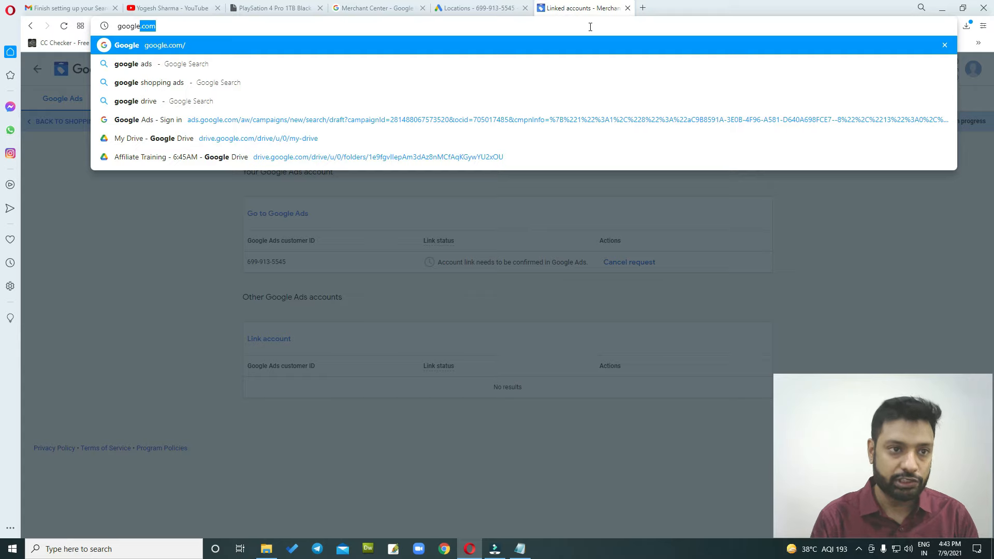
{"action": "key", "text": "Return"}
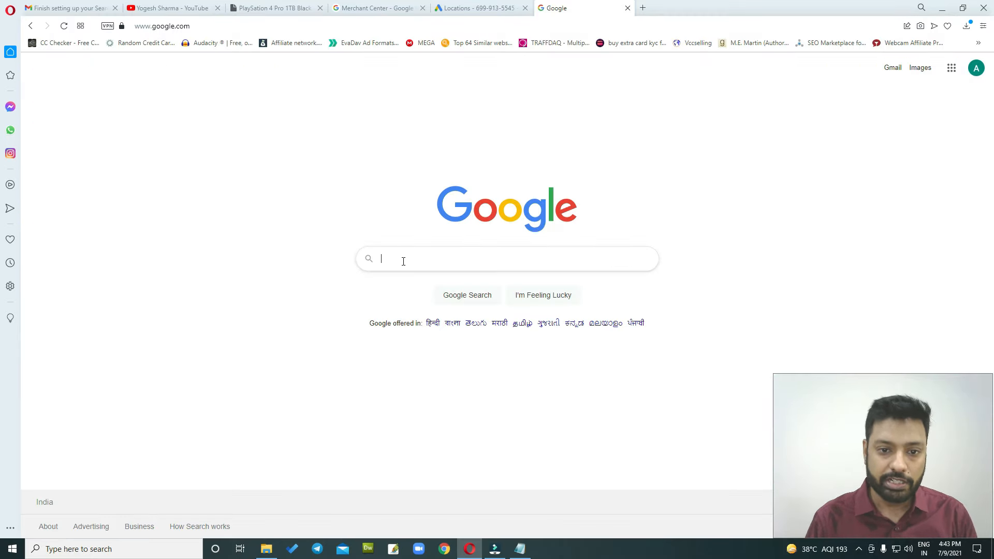
{"action": "left_click", "coordinate": [403, 259]}
{"action": "type", "text": "buiy"}
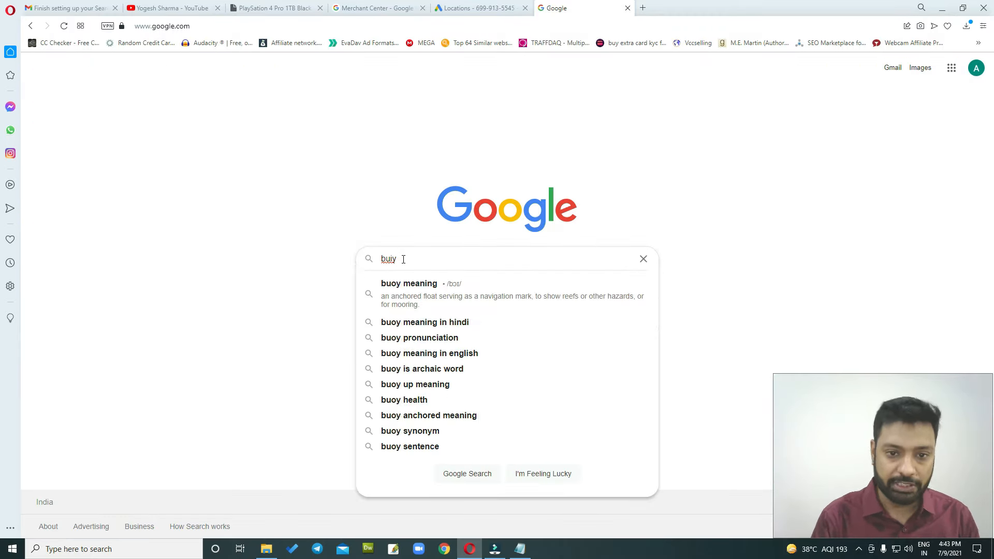
{"action": "key", "text": "BackSpace"}
{"action": "key", "text": "BackSpace"}
{"action": "key", "text": "BackSpace"}
{"action": "type", "text": "y sho"}
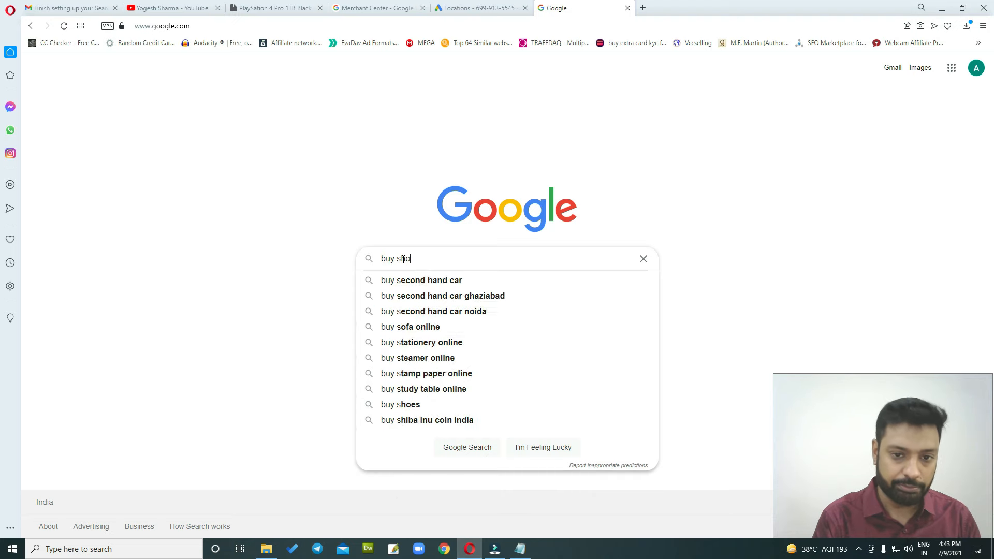
{"action": "type", "text": "es"}
{"action": "key", "text": "Return"}
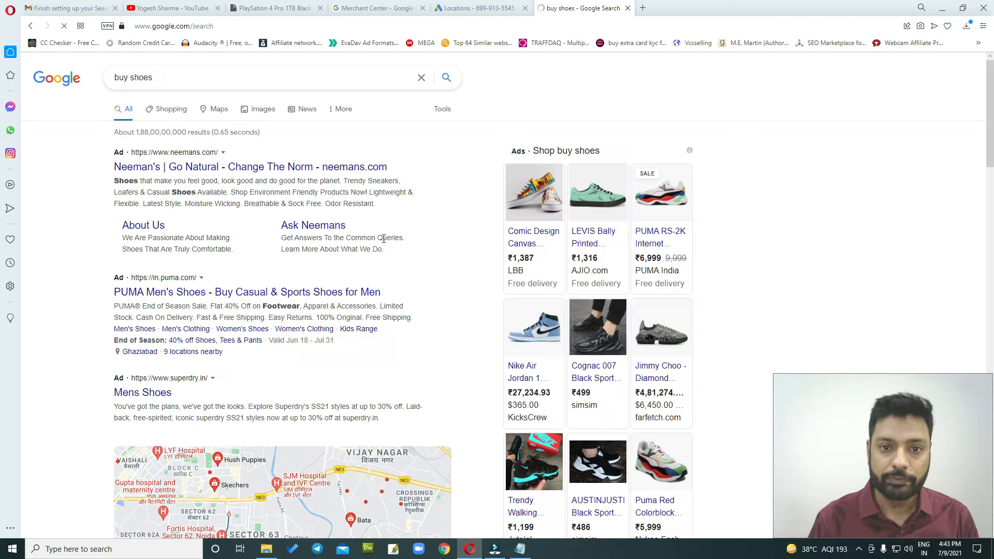
Look through the block of shopping ads shown beside the "buy shoes" search results
{"action": "scroll", "coordinate": [579, 192], "scroll_direction": "down", "scroll_amount": 2}
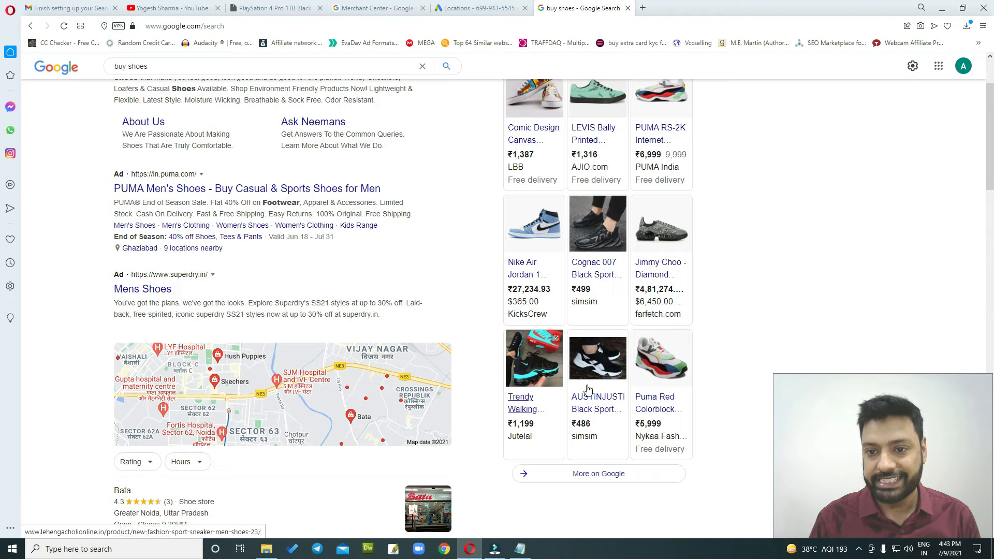
{"action": "scroll", "coordinate": [533, 217], "scroll_direction": "up", "scroll_amount": 1}
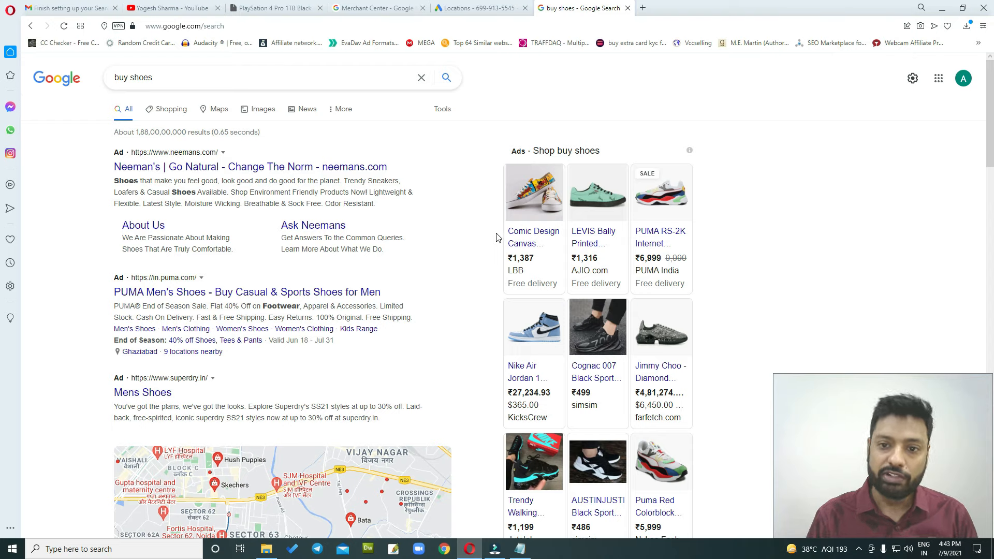
{"action": "mouse_move", "coordinate": [542, 249]}
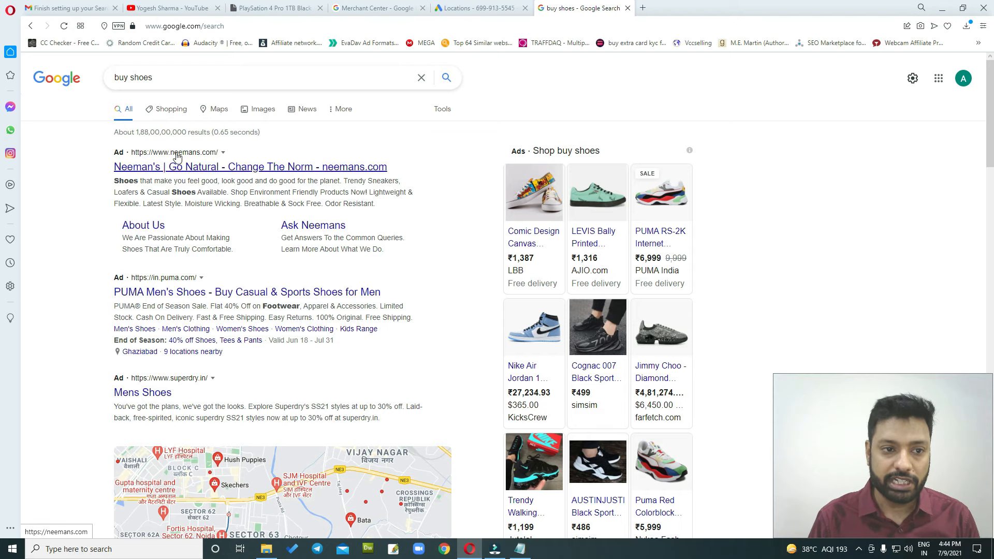
Highlight the Neeman's, PUMA and Superdry text ads in turn to compare them with the shopping ads, and clear the selection
{"action": "left_click_drag", "start_coordinate": [103, 163], "coordinate": [423, 226]}
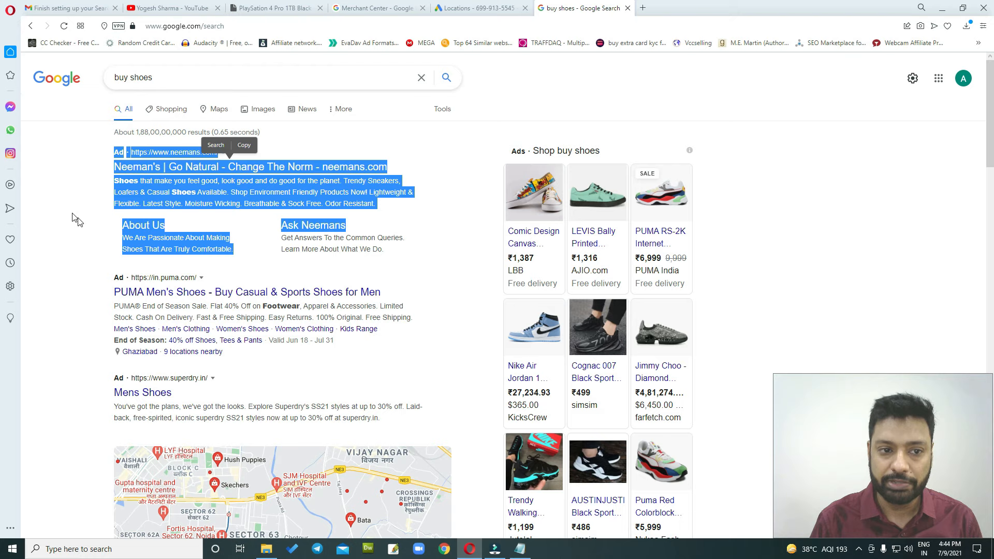
{"action": "left_click", "coordinate": [103, 287]}
{"action": "left_click_drag", "start_coordinate": [104, 286], "coordinate": [178, 317]}
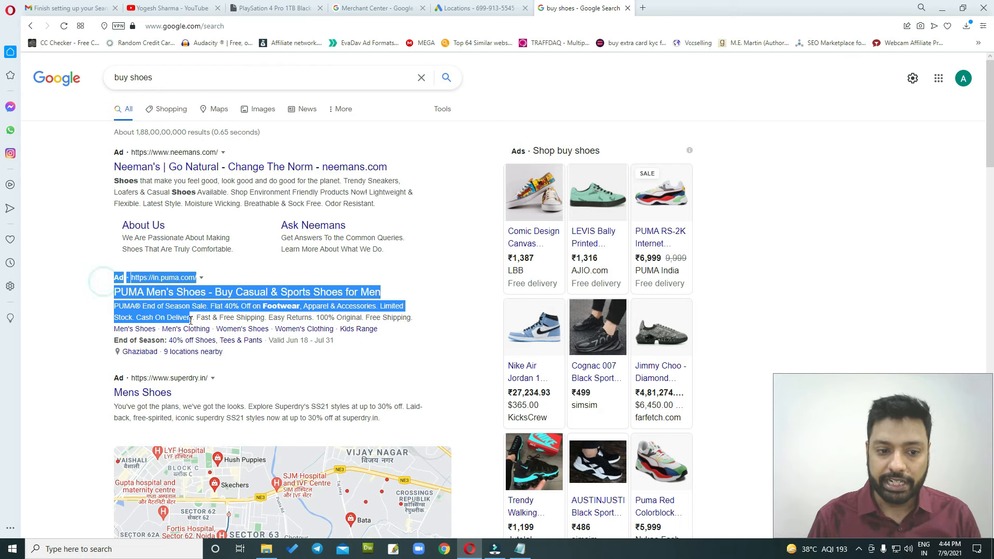
{"action": "left_click_drag", "start_coordinate": [110, 388], "coordinate": [381, 434]}
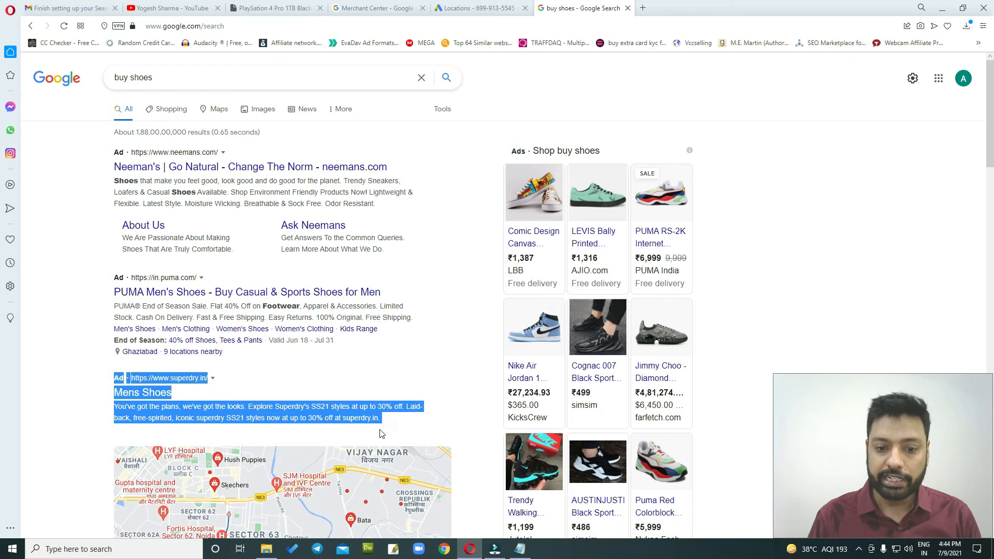
{"action": "left_click", "coordinate": [446, 317]}
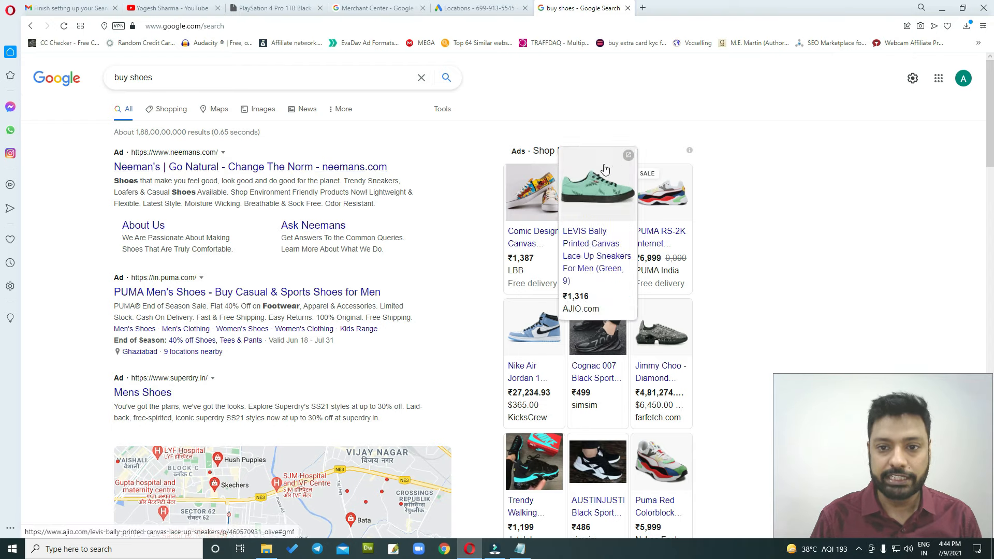
Examine the product images, titles, prices and store names in the individual shoe shopping ads
{"action": "mouse_move", "coordinate": [676, 202]}
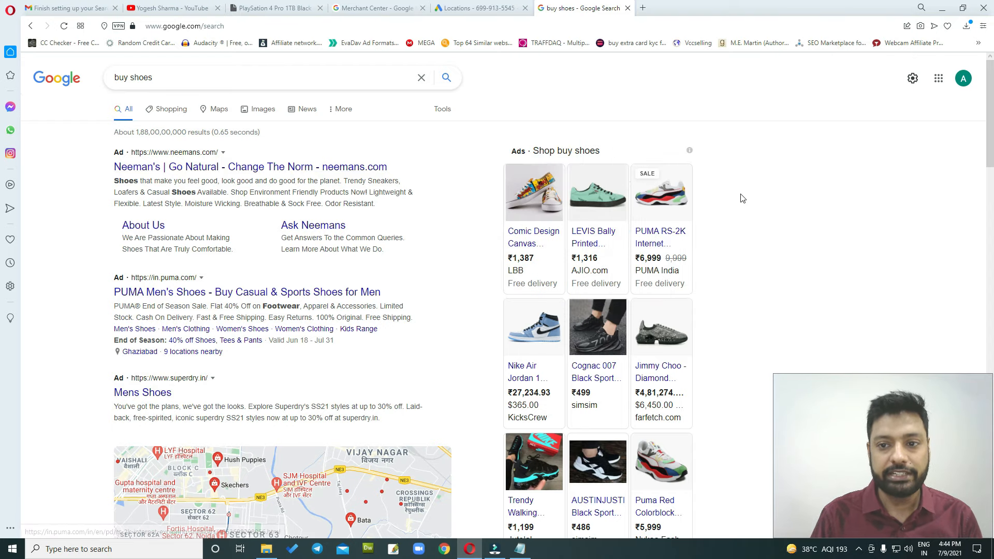
{"action": "mouse_move", "coordinate": [519, 234]}
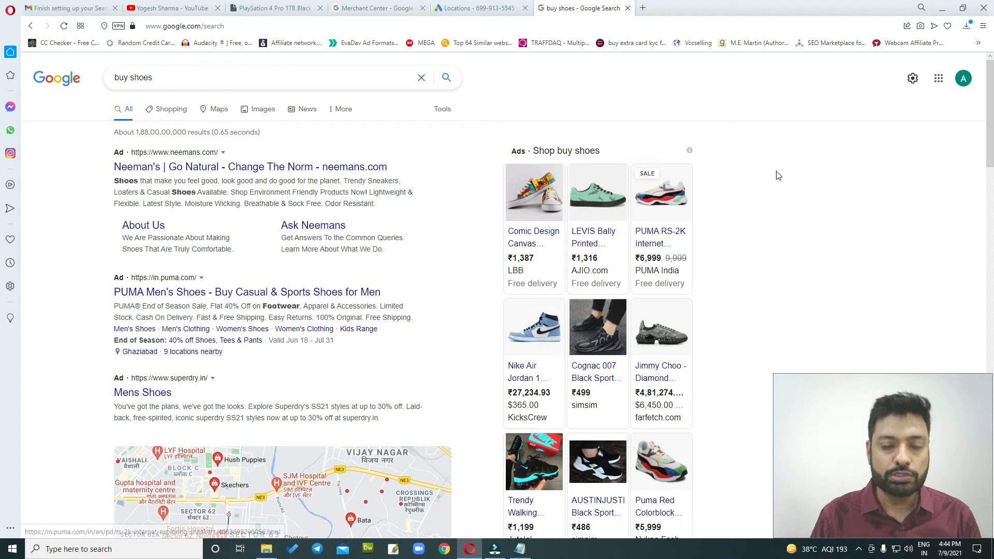
{"action": "scroll", "coordinate": [765, 186], "scroll_direction": "down", "scroll_amount": 1}
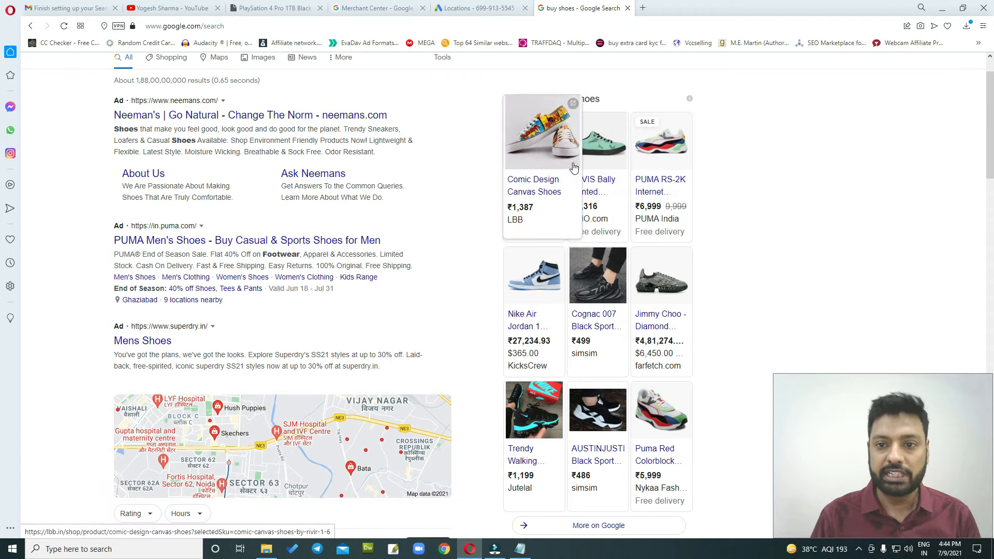
{"action": "mouse_move", "coordinate": [622, 327]}
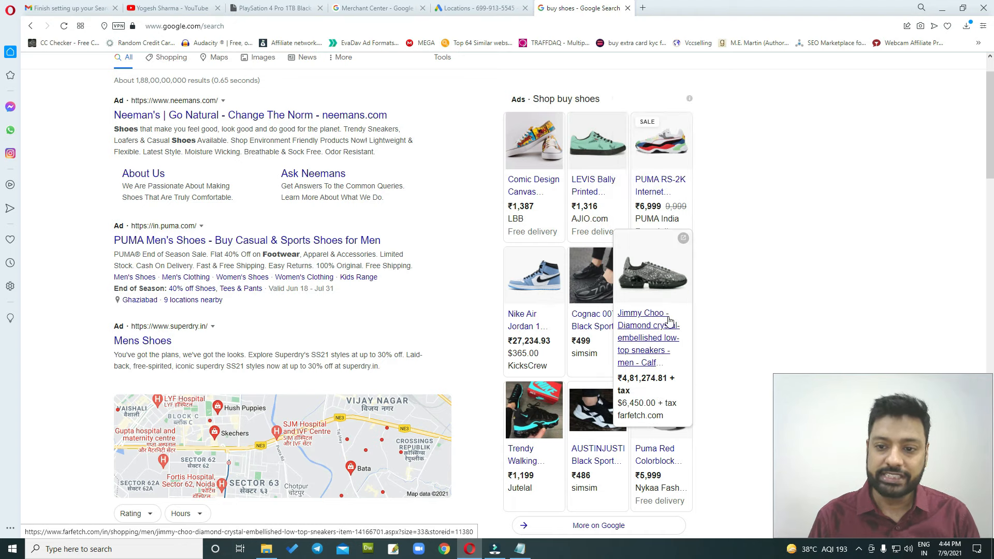
{"action": "scroll", "coordinate": [737, 273], "scroll_direction": "up", "scroll_amount": 1}
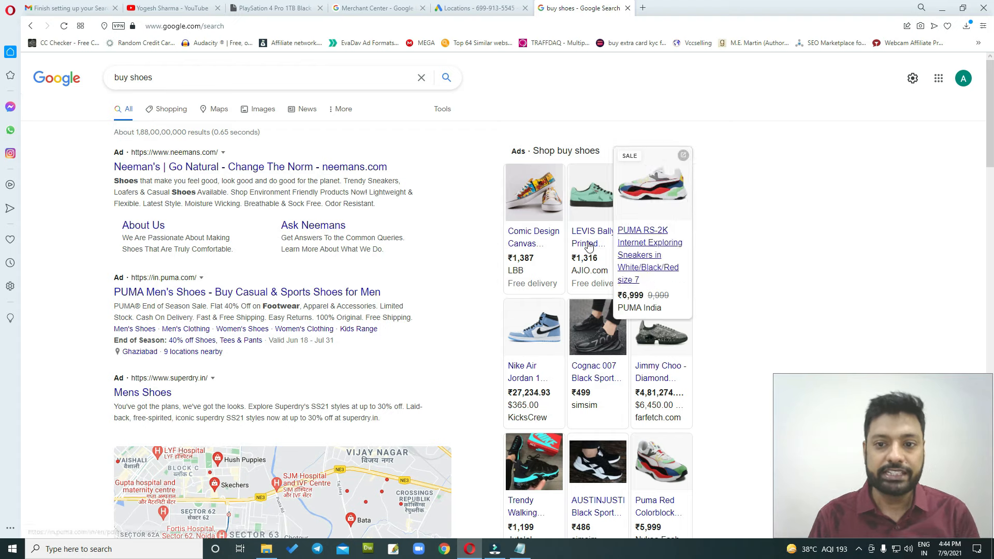
{"action": "mouse_move", "coordinate": [588, 257]}
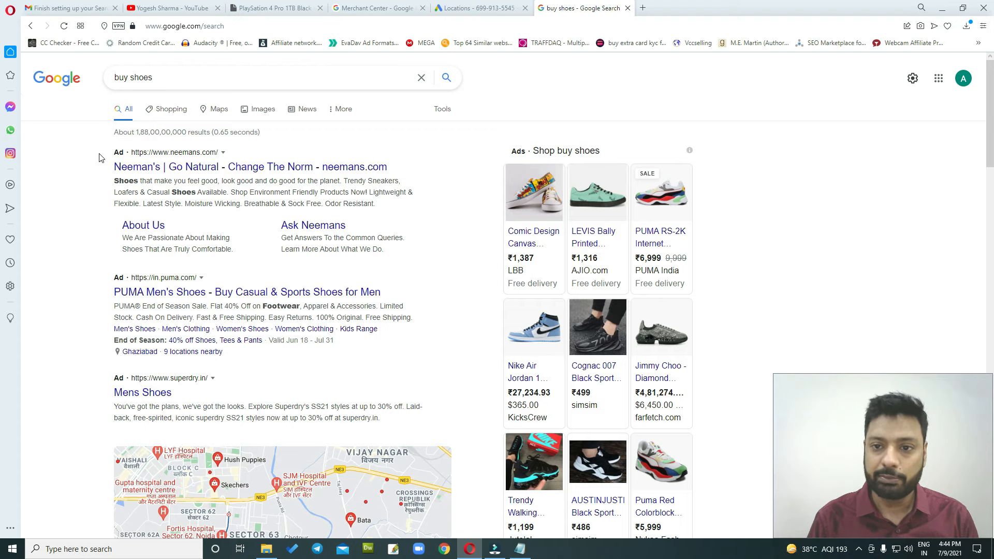
{"action": "mouse_move", "coordinate": [605, 236]}
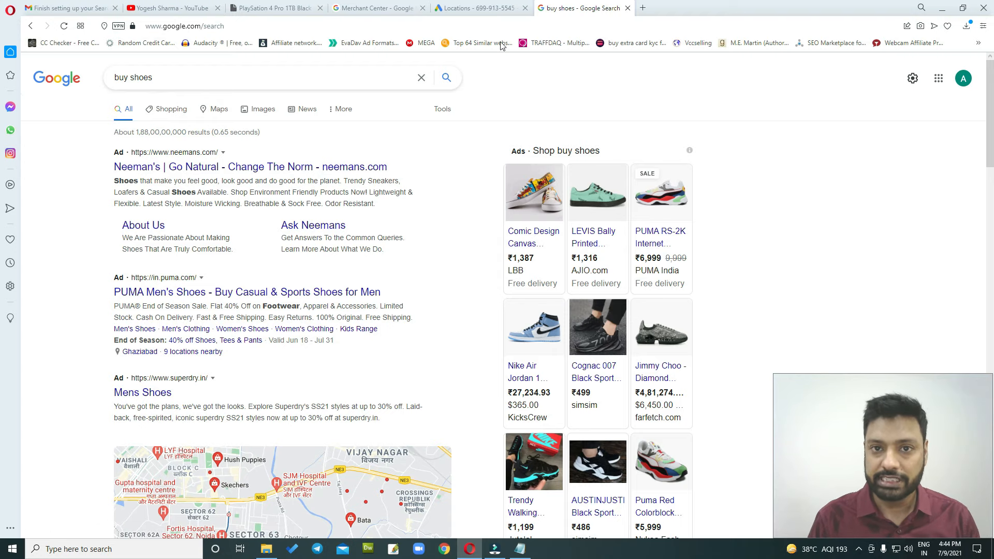
Revisit the campaign's locations page and the PlayStation 4 Pro product page, and return to the "buy shoes" results
{"action": "left_click", "coordinate": [462, 7]}
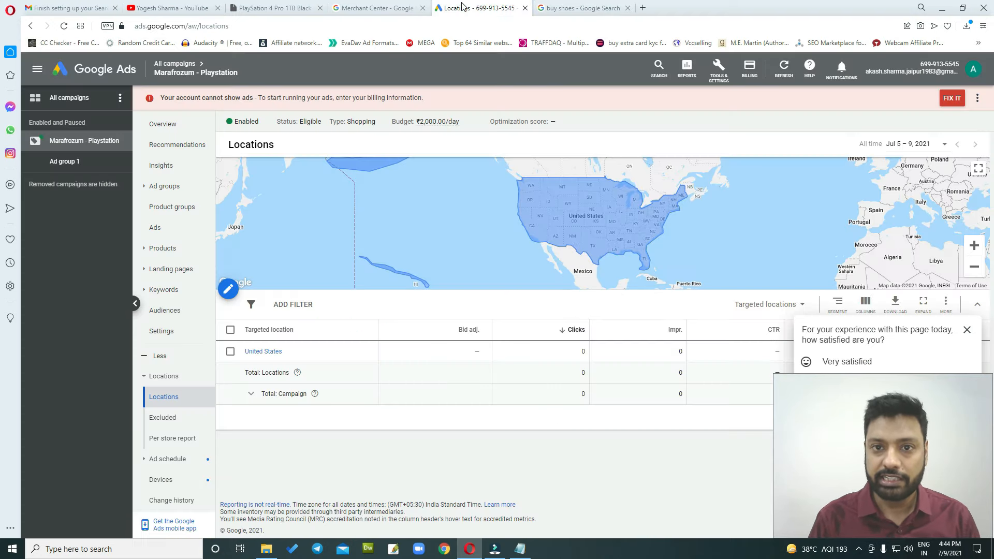
{"action": "left_click", "coordinate": [392, 8]}
{"action": "left_click", "coordinate": [261, 6]}
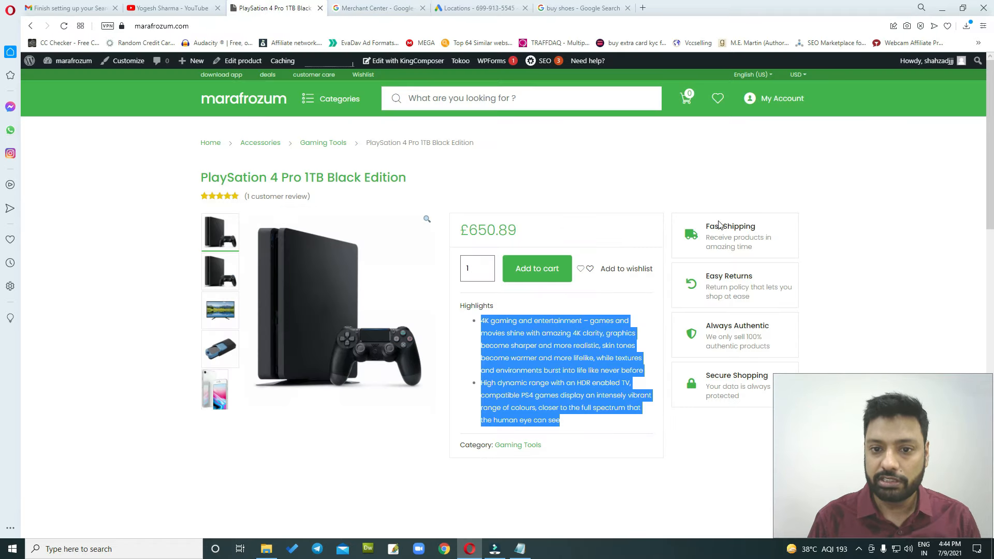
{"action": "left_click", "coordinate": [591, 8]}
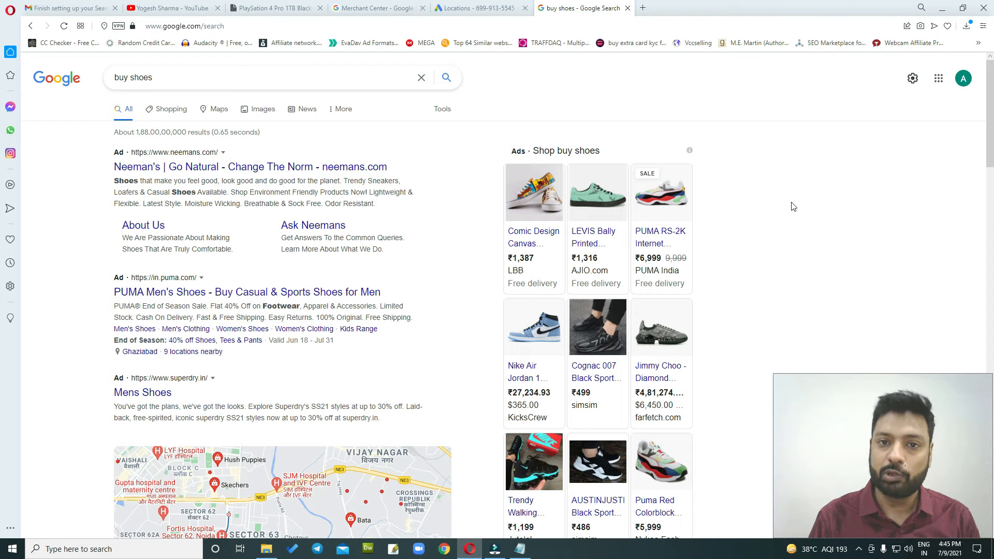